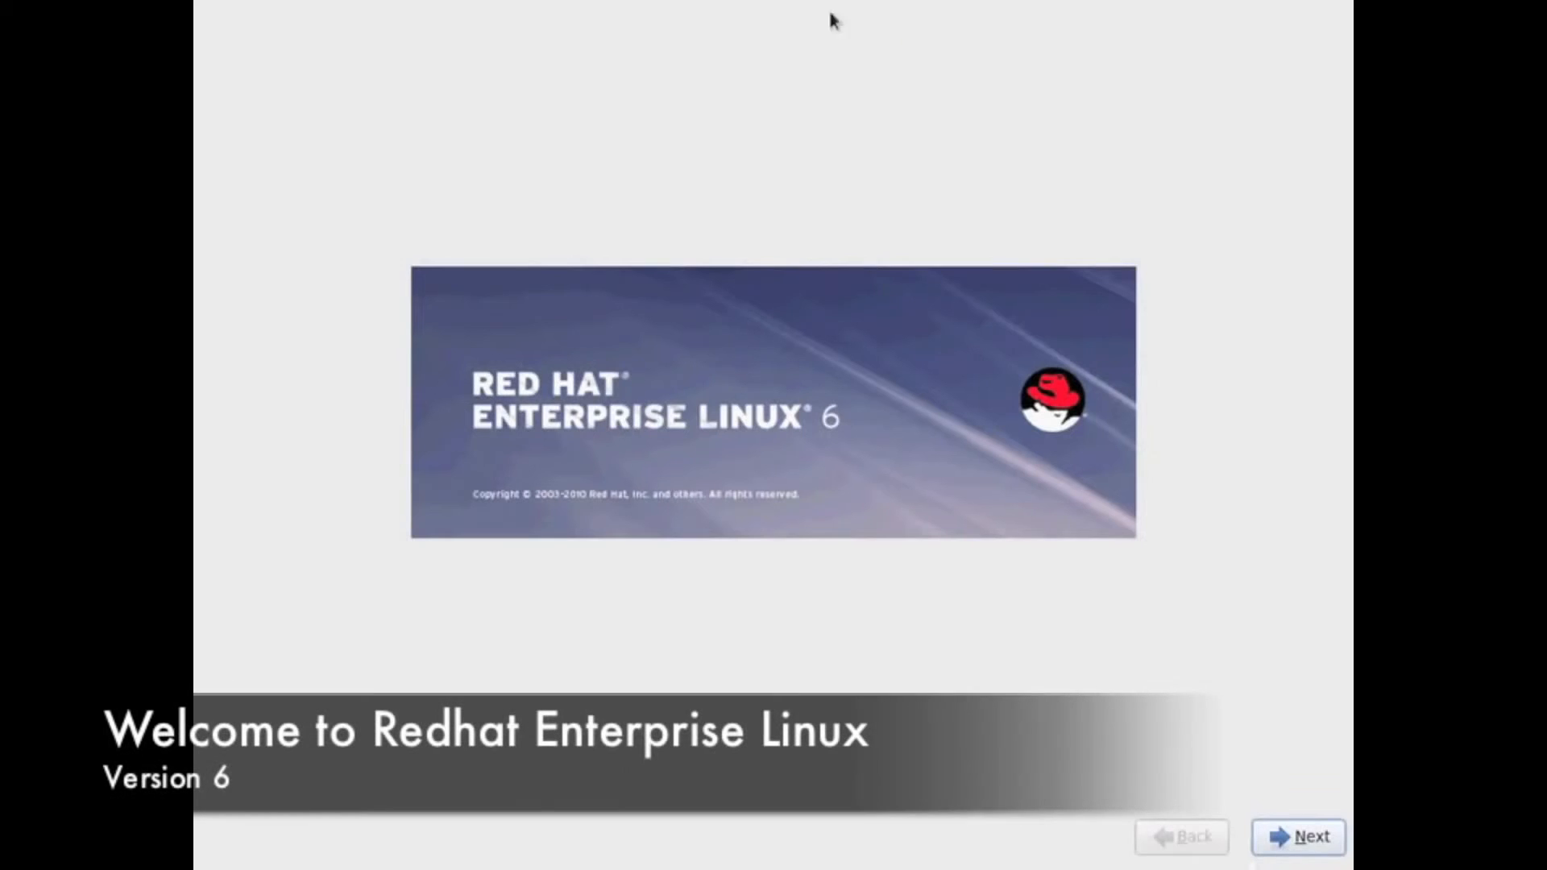
Pass the welcome screen, accepting English as the language and U.S. English as the keyboard
click(1315, 842)
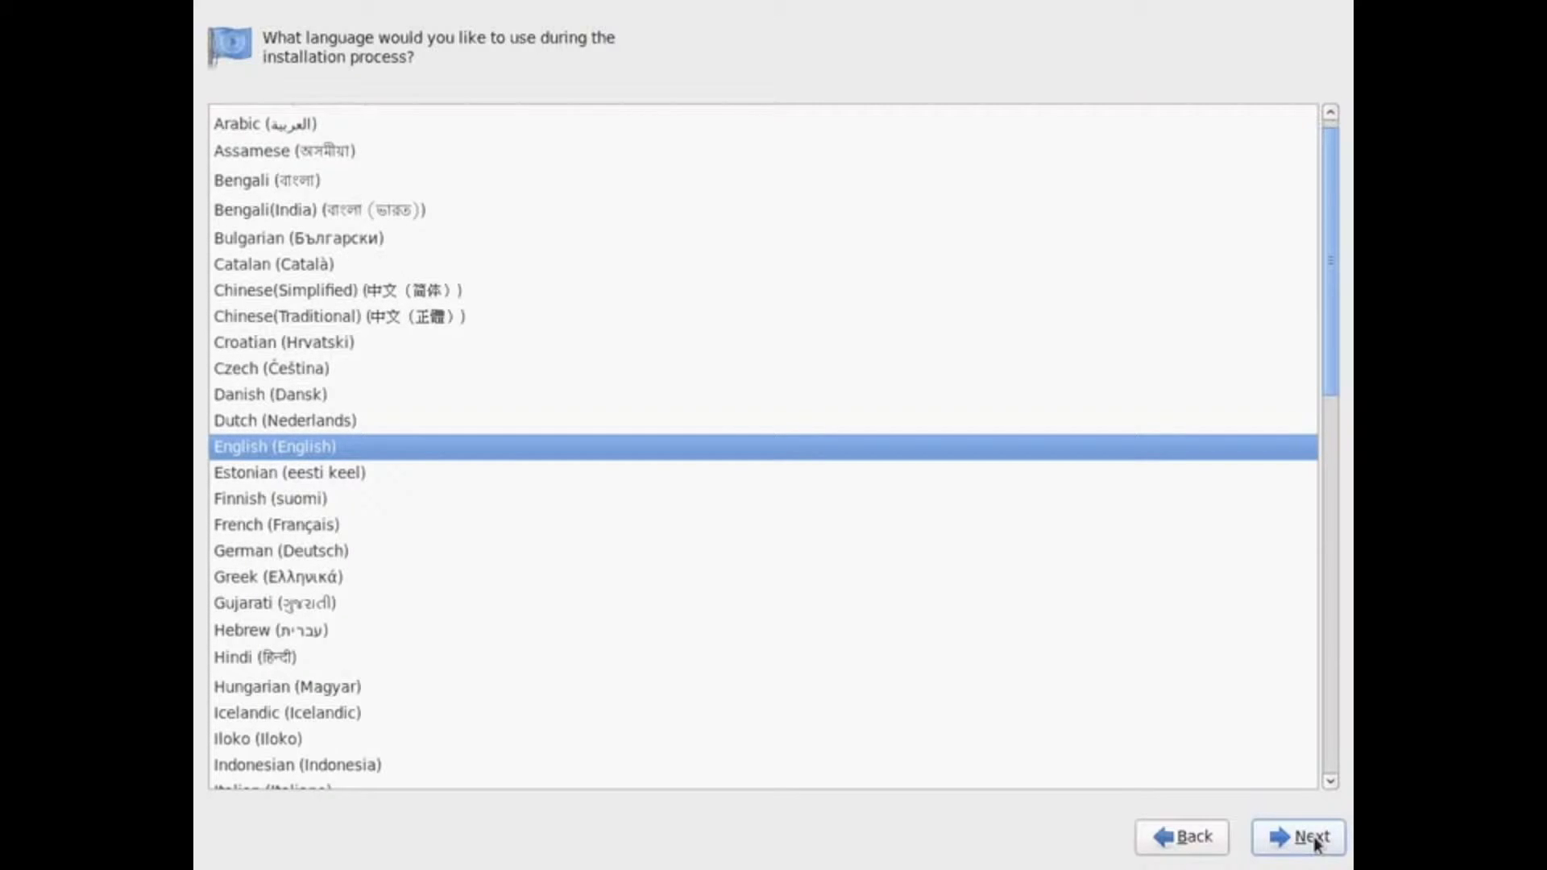
scroll(383, 390, down, 6)
click(1309, 838)
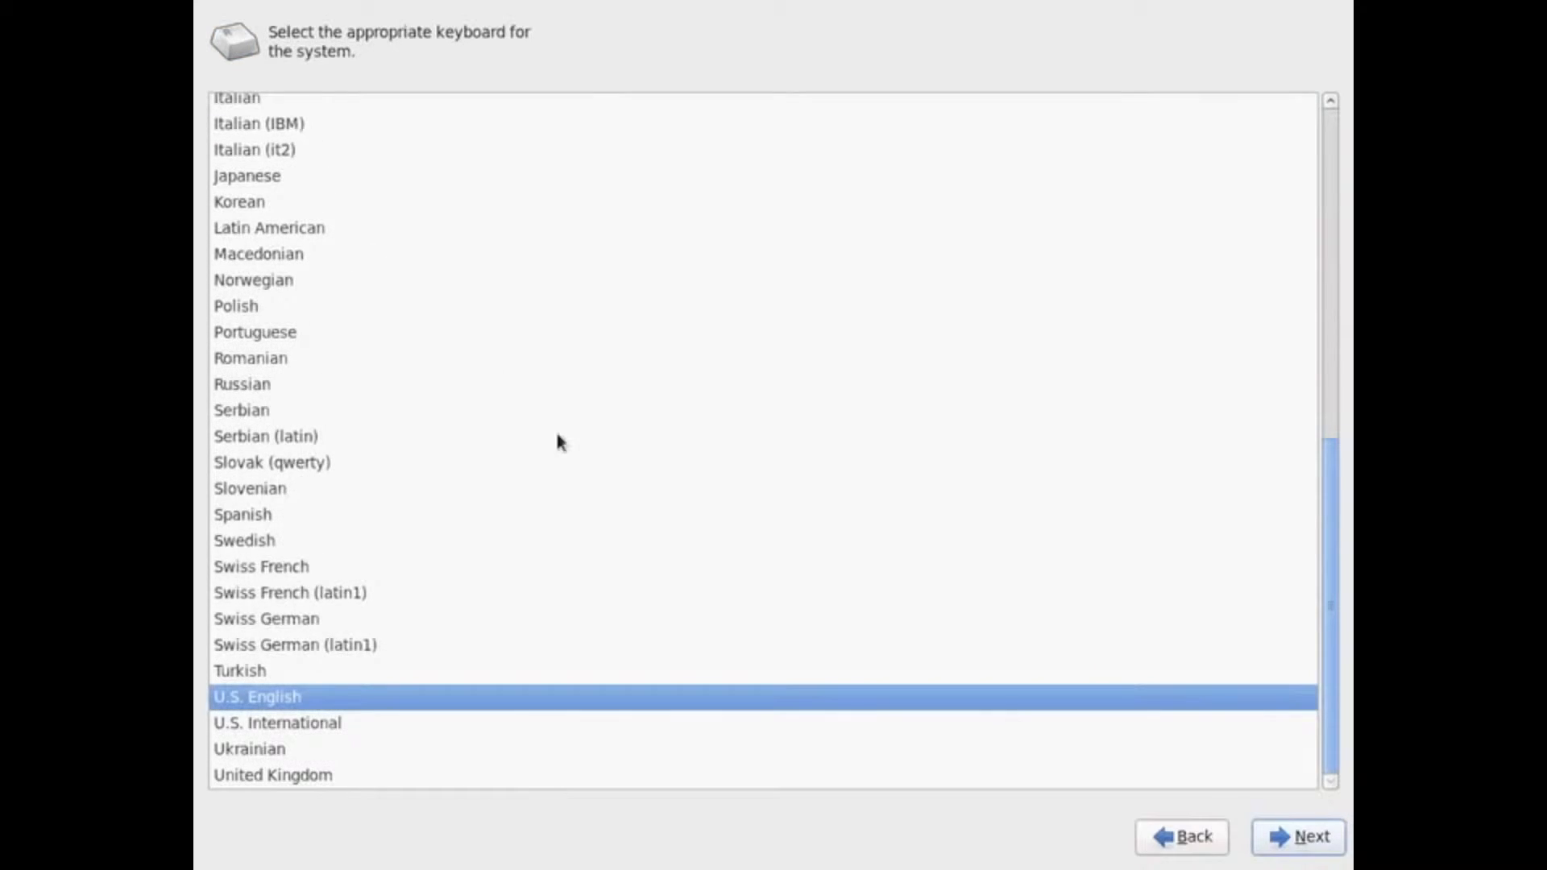
scroll(539, 427, up, 8)
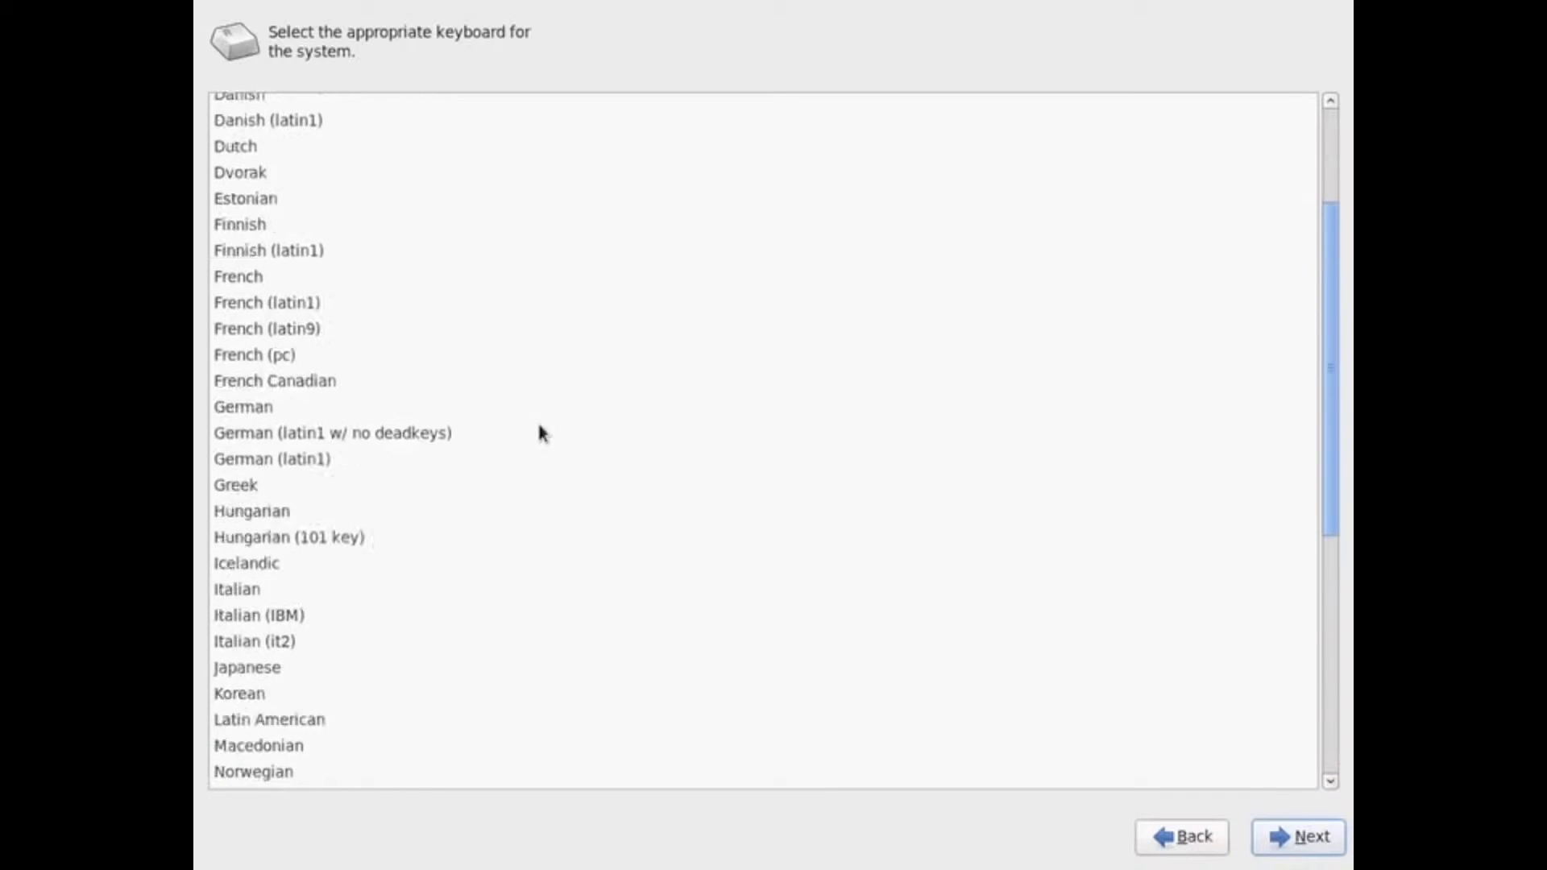
scroll(538, 432, up, 1)
scroll(539, 432, down, 8)
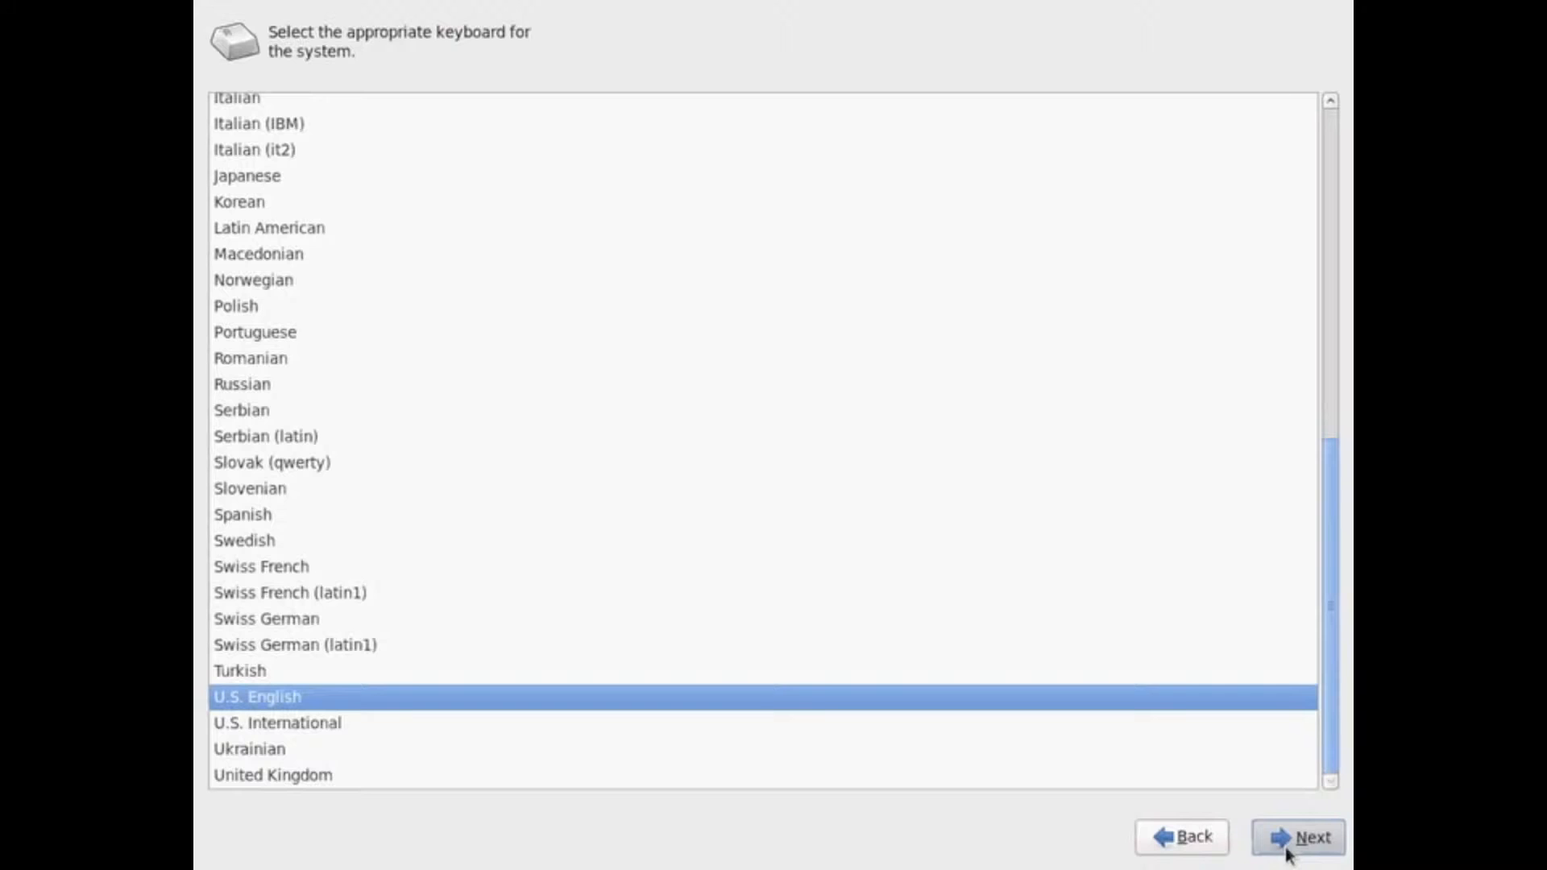
click(1296, 838)
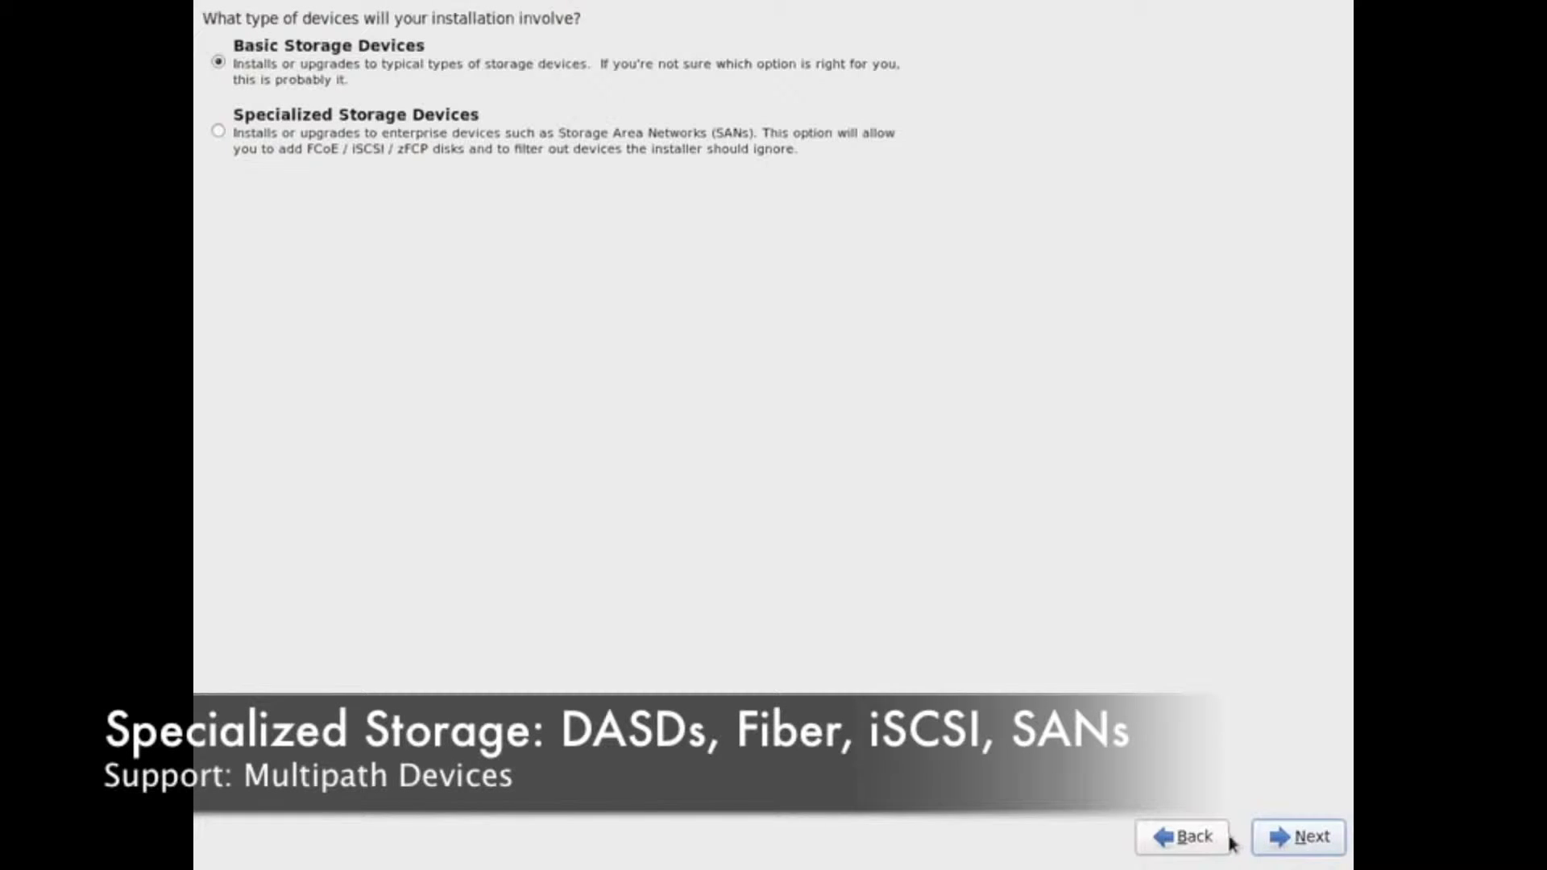
Keep Basic Storage Devices and continue to the installation type page
click(1283, 844)
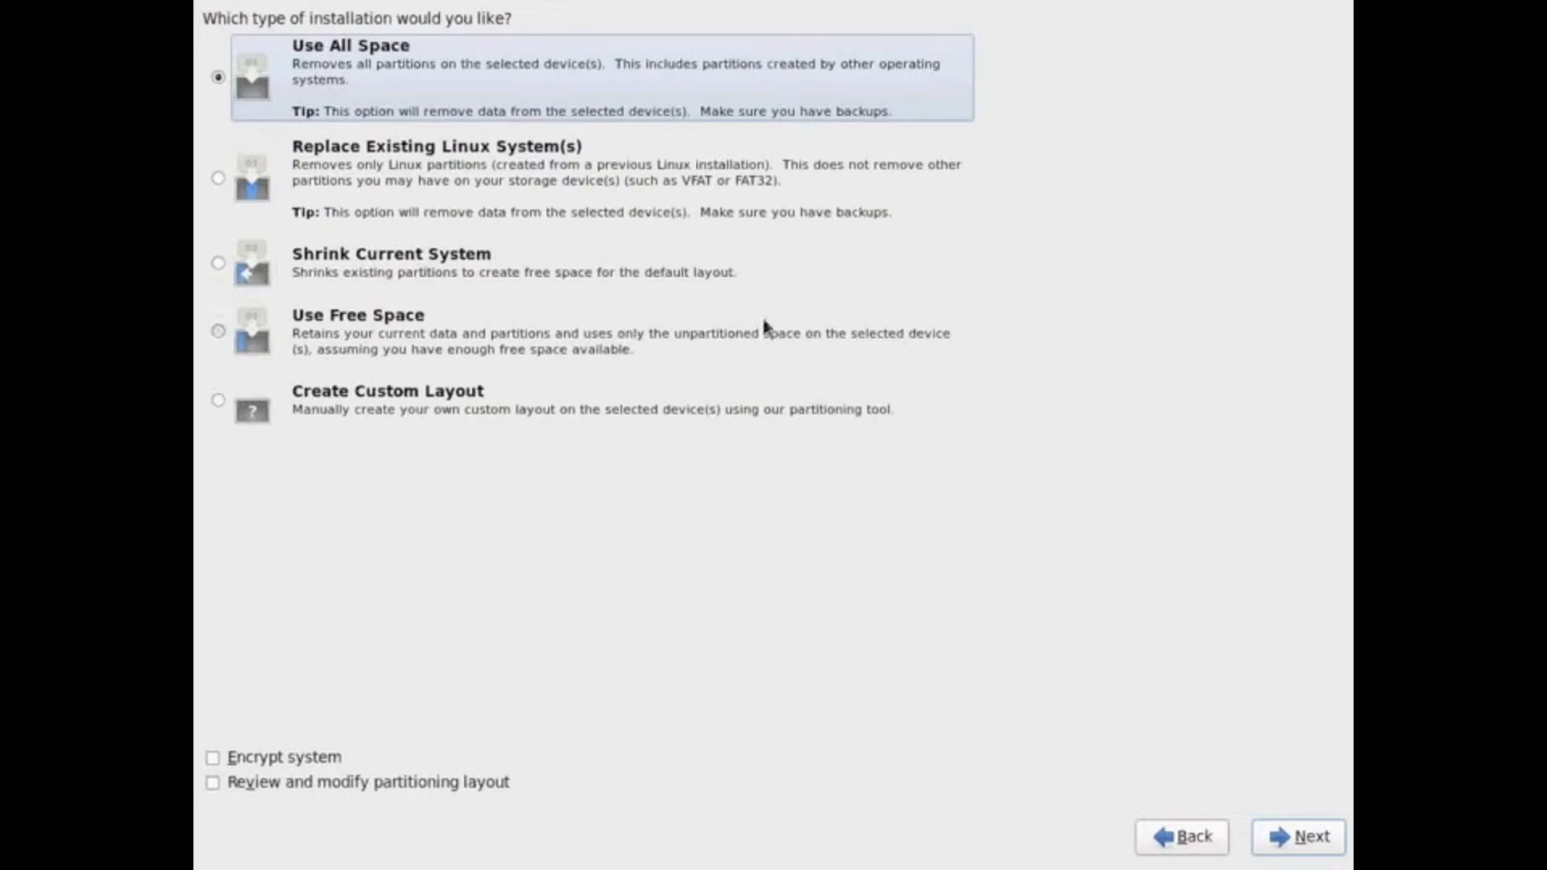
Choose Use All Space with partition layout review ticked and encryption left off
click(621, 201)
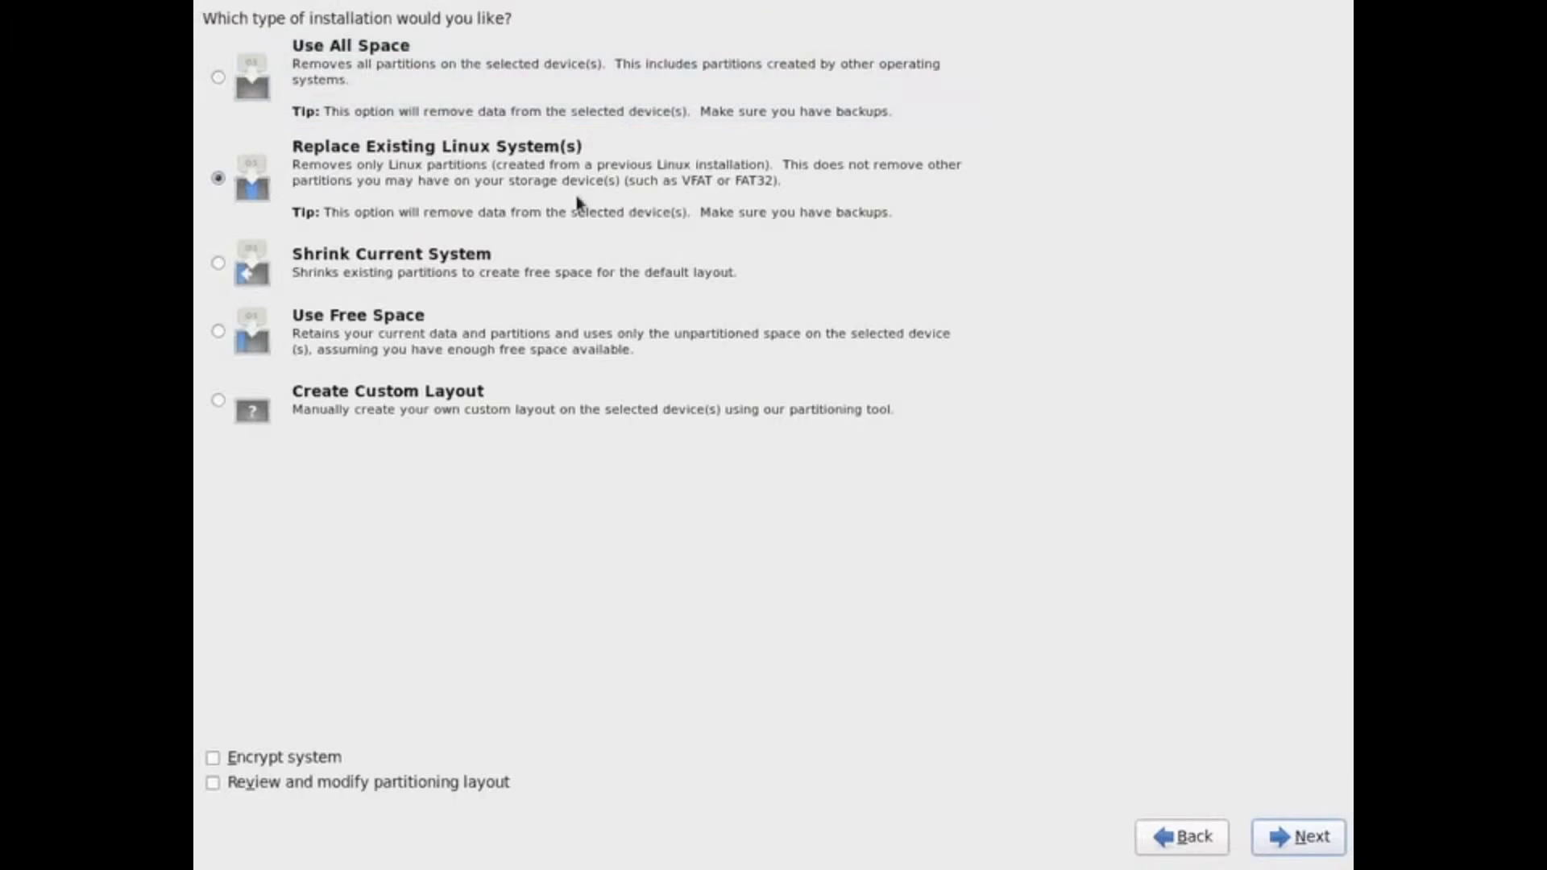
click(433, 73)
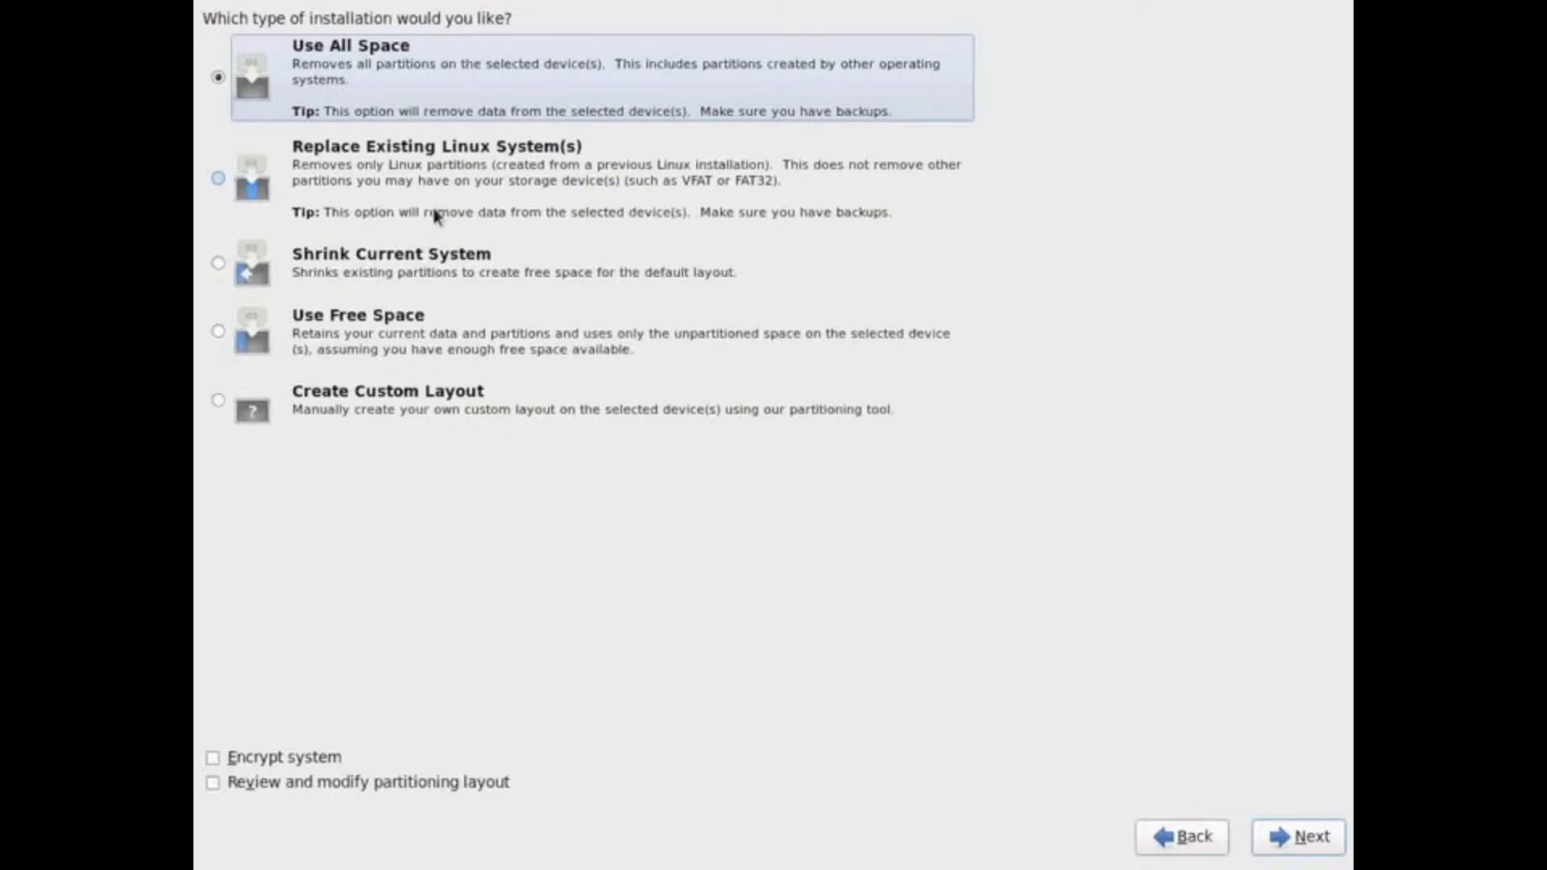
click(327, 783)
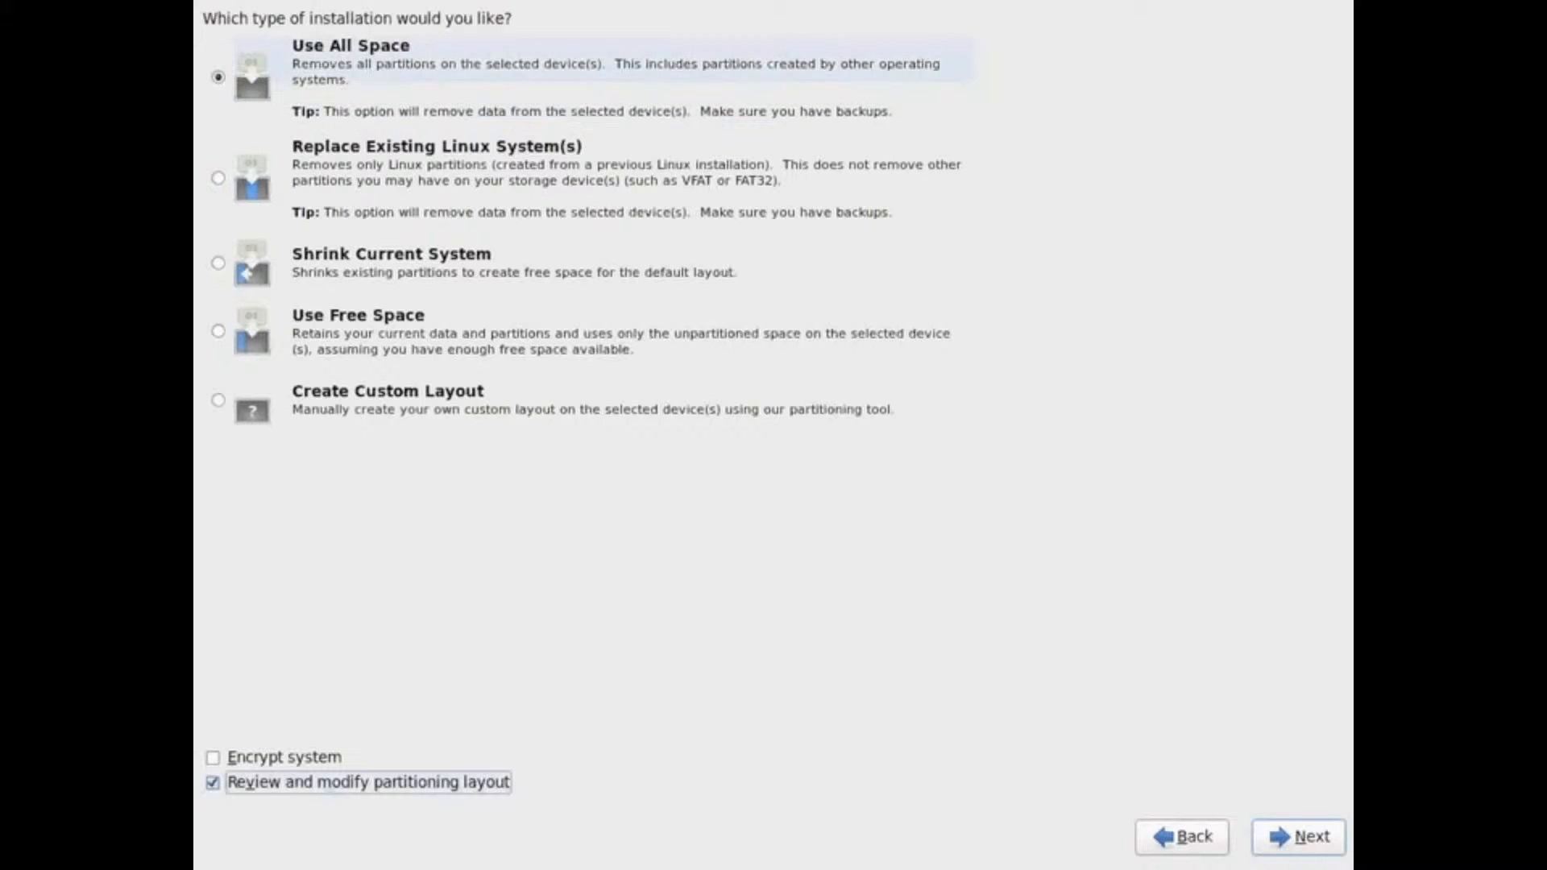
click(279, 762)
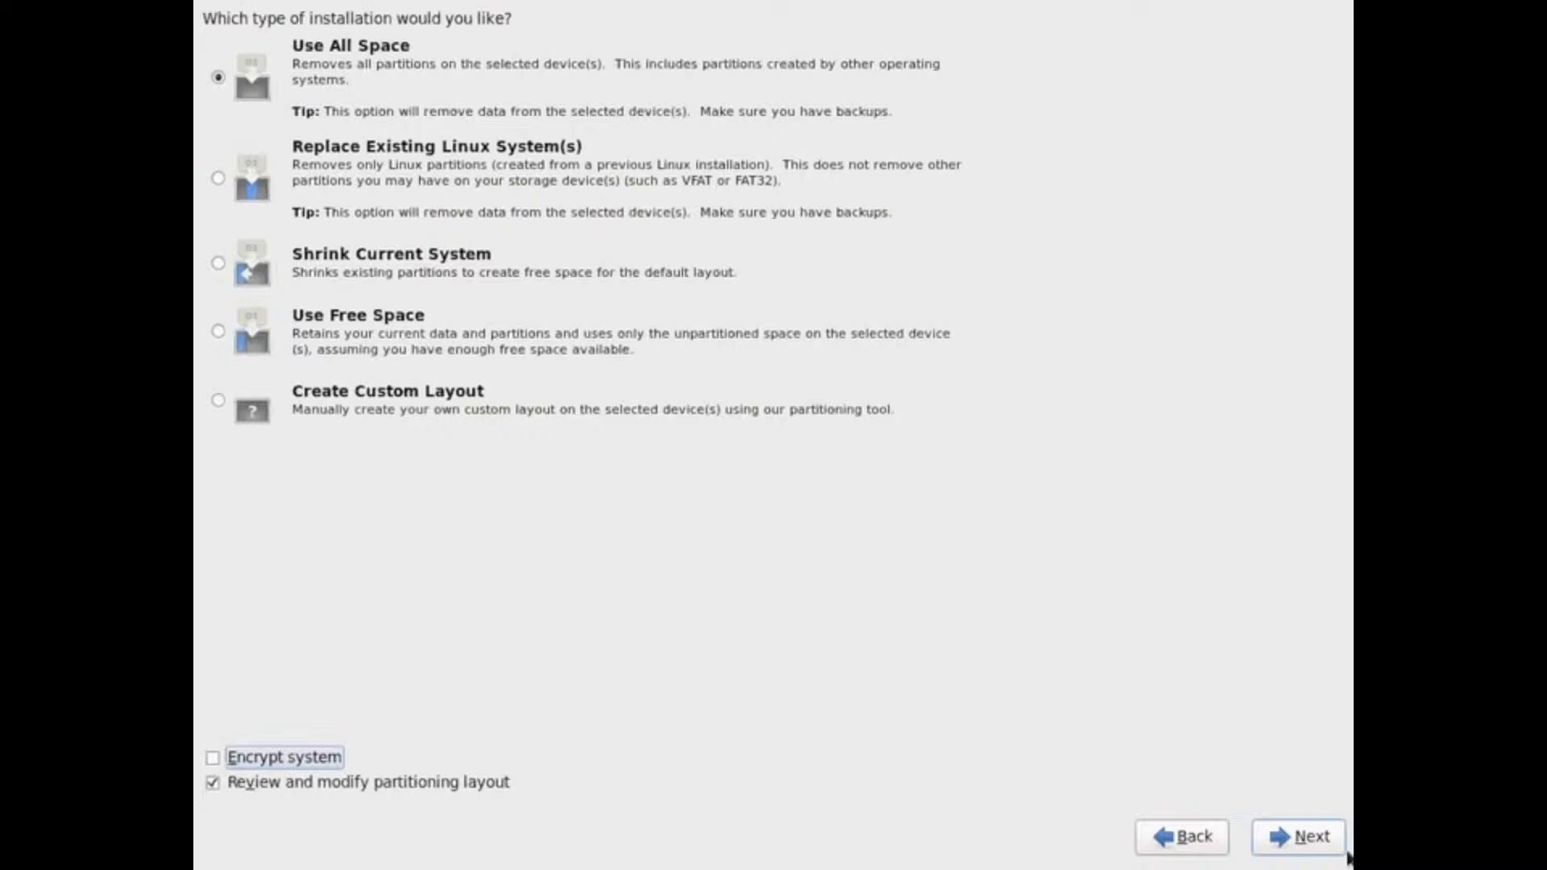
click(1299, 852)
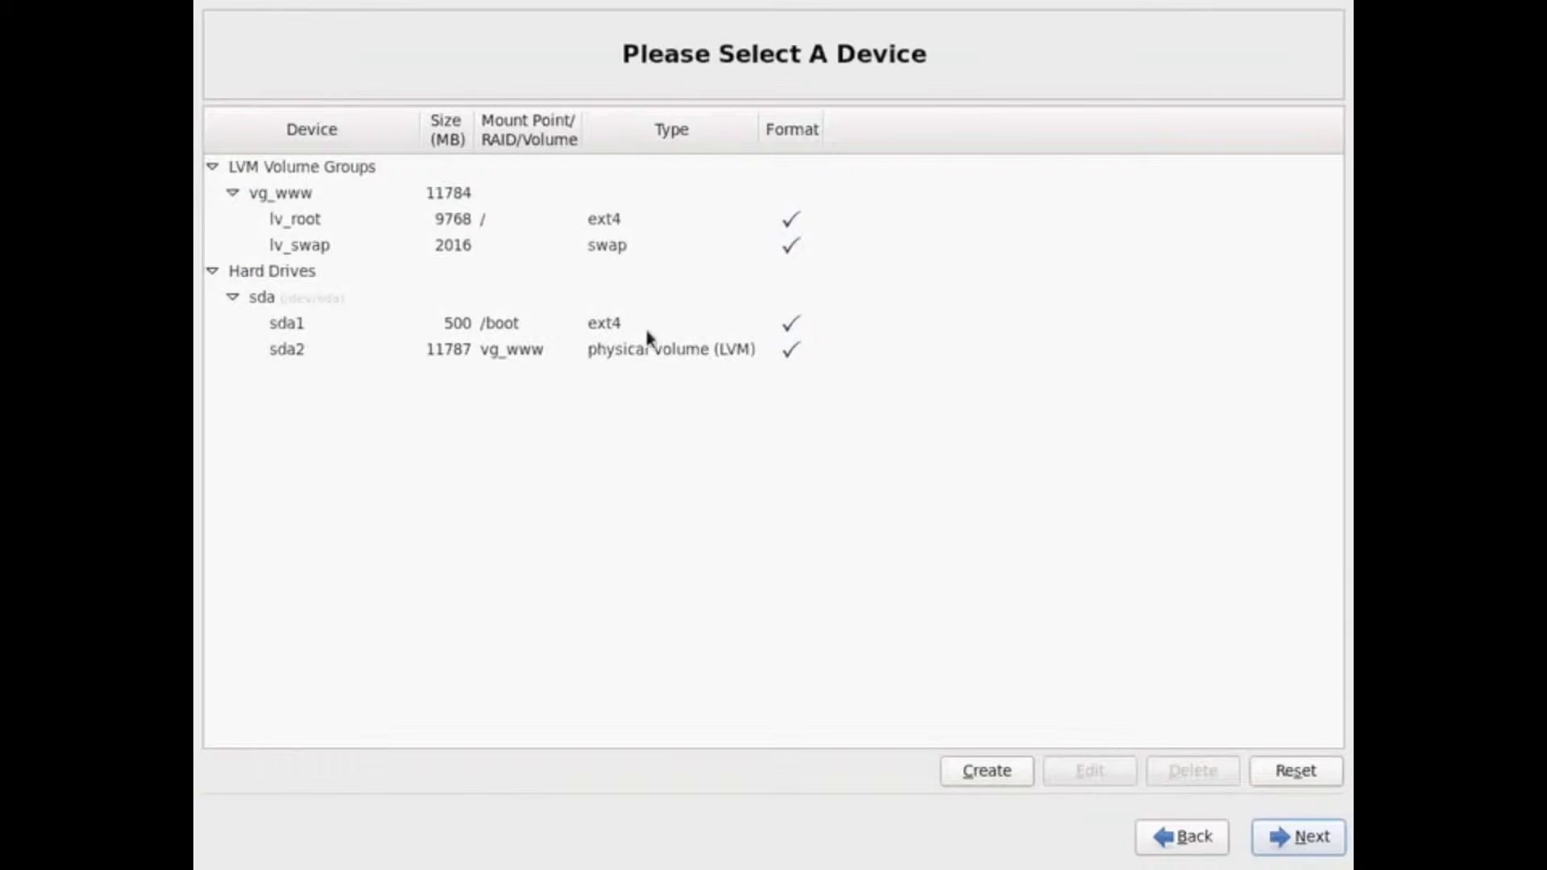
click(644, 324)
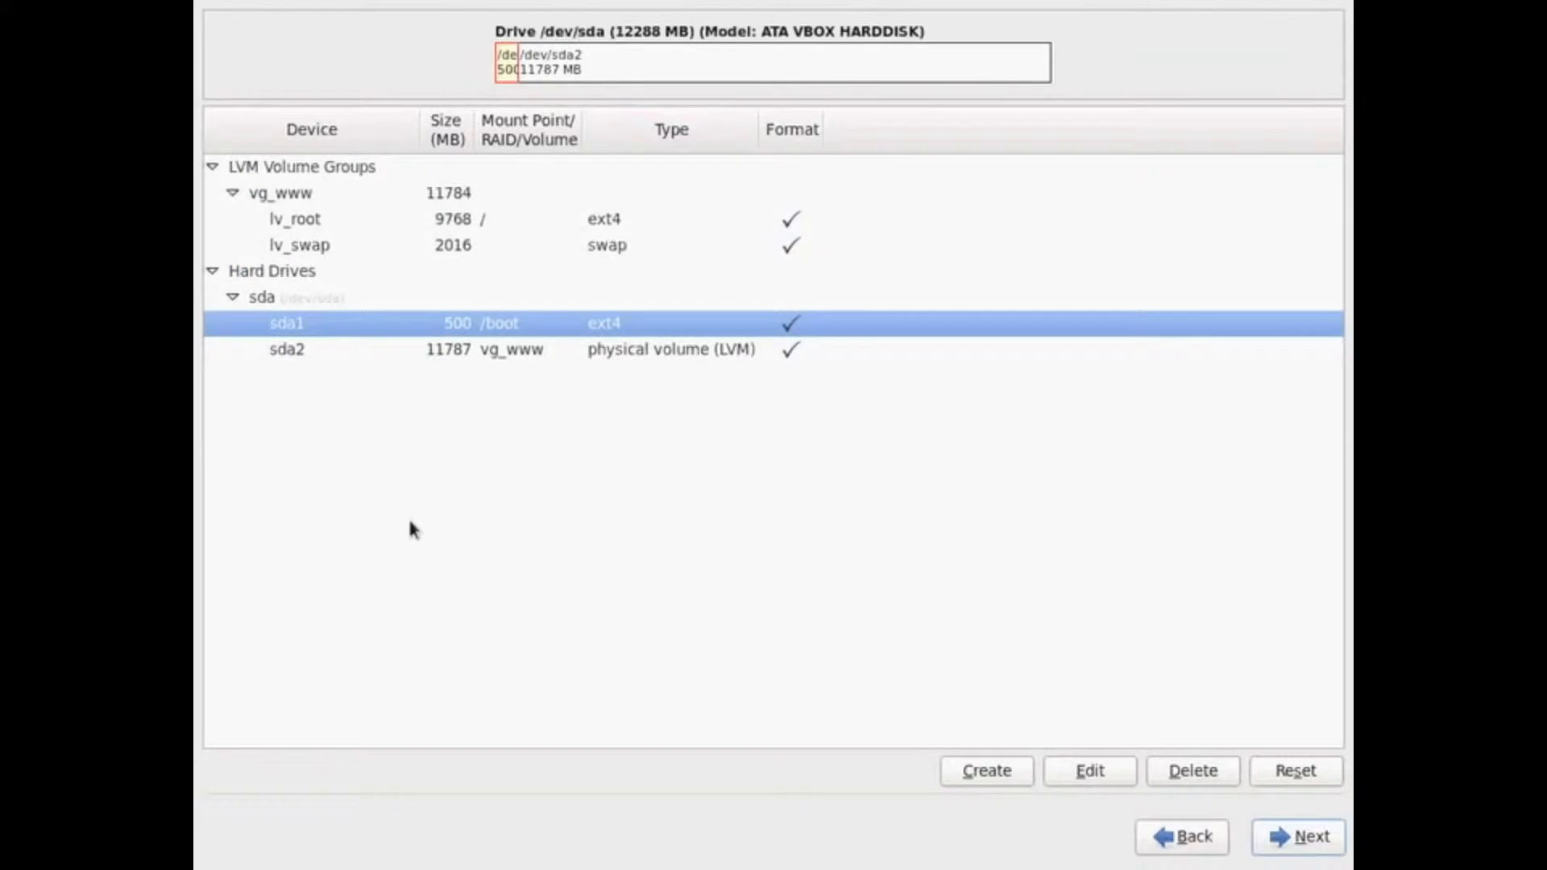
In volume group vg_www, shrink lv_root to 5000 MB, keeping ext4
click(456, 353)
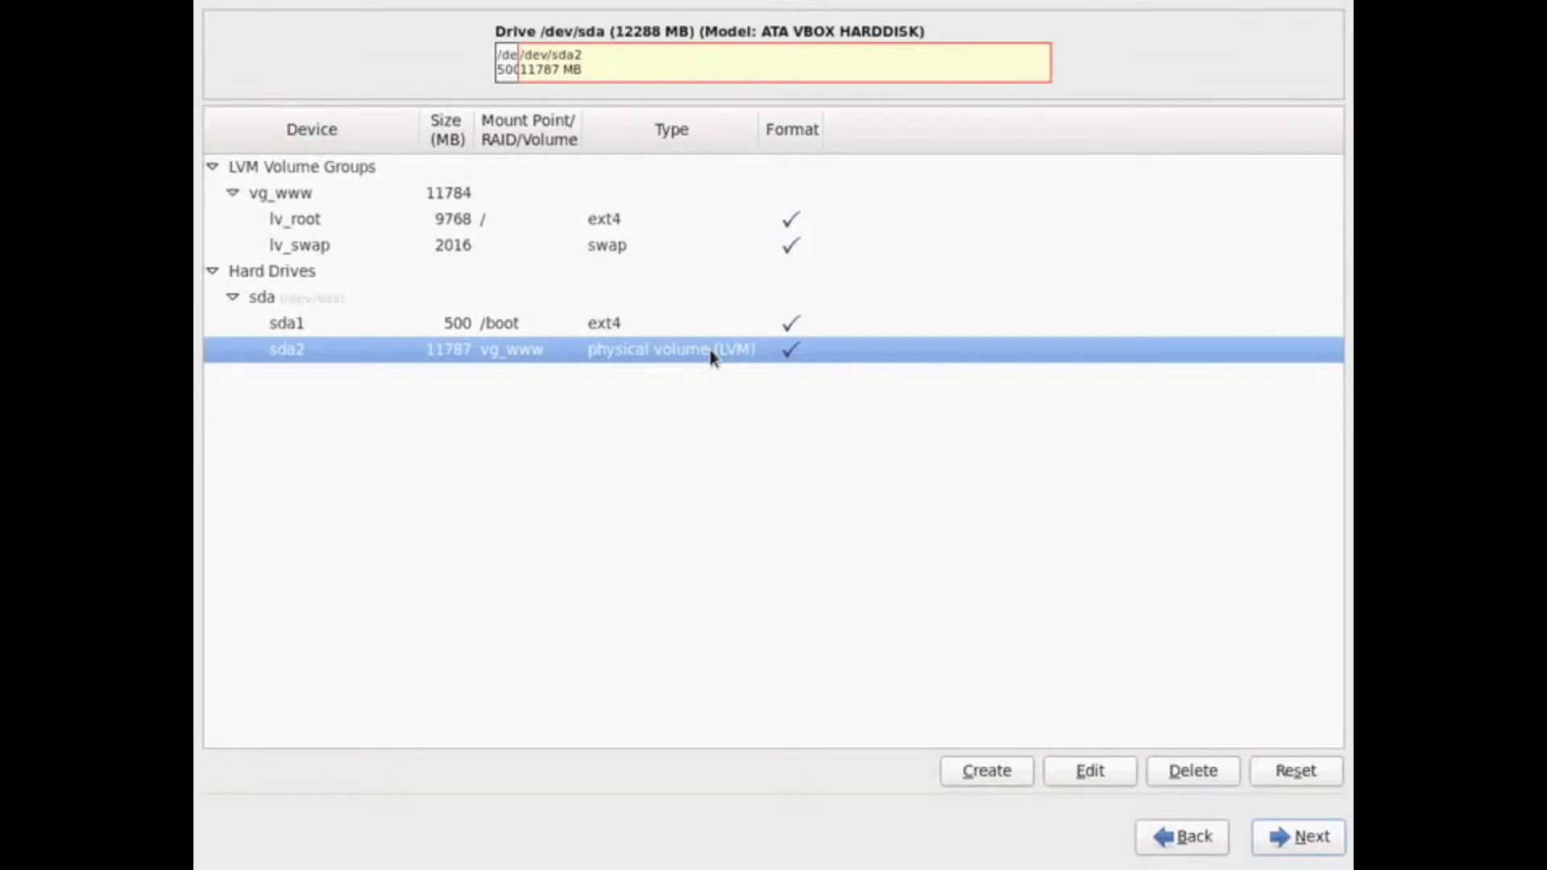
click(431, 197)
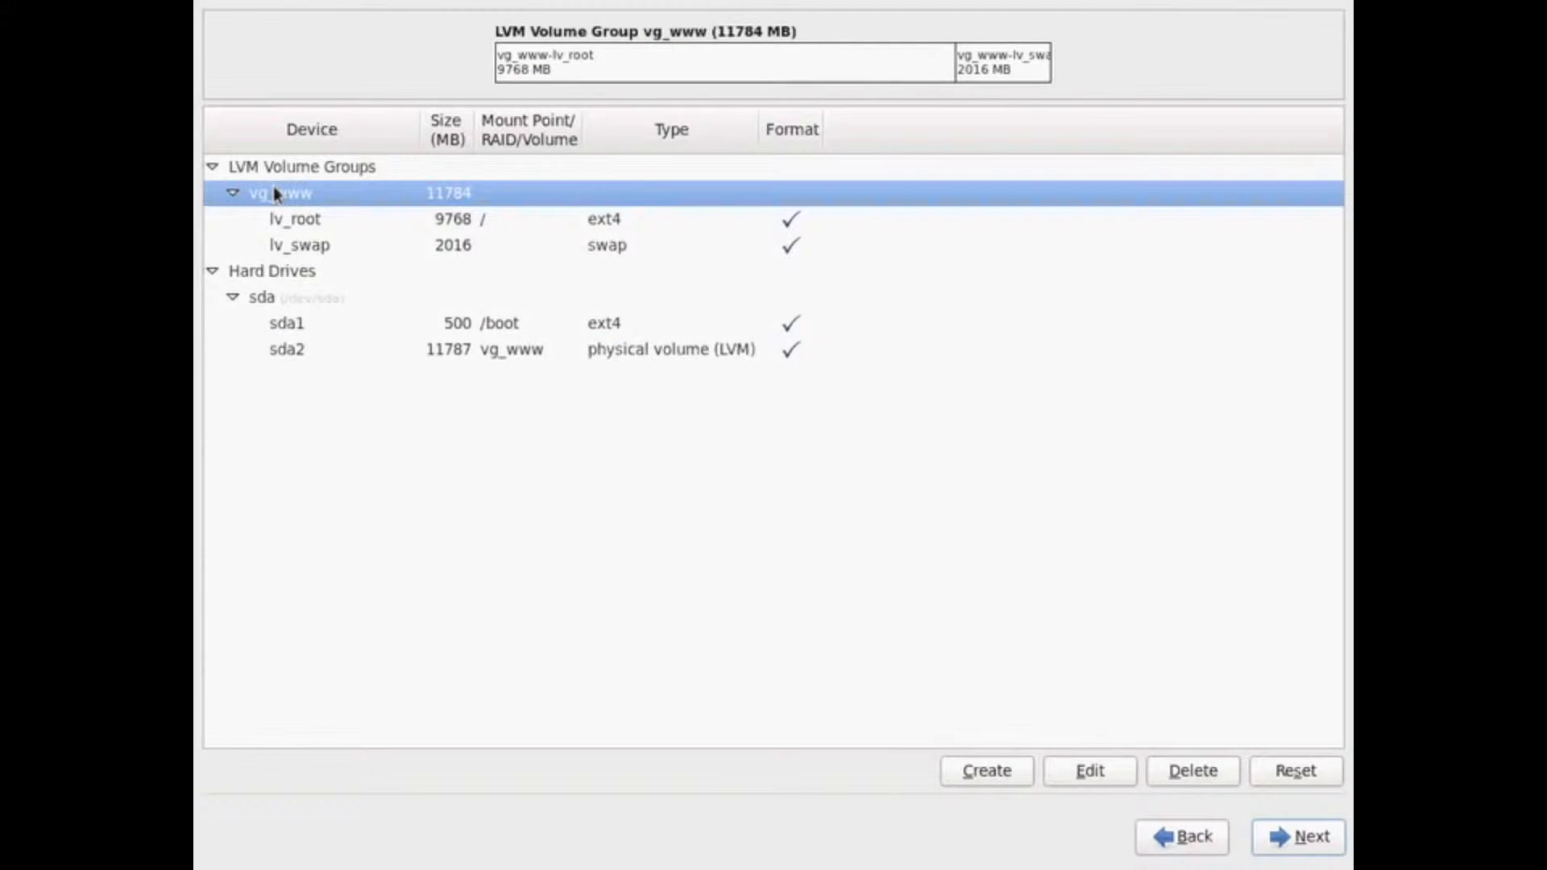
click(1085, 771)
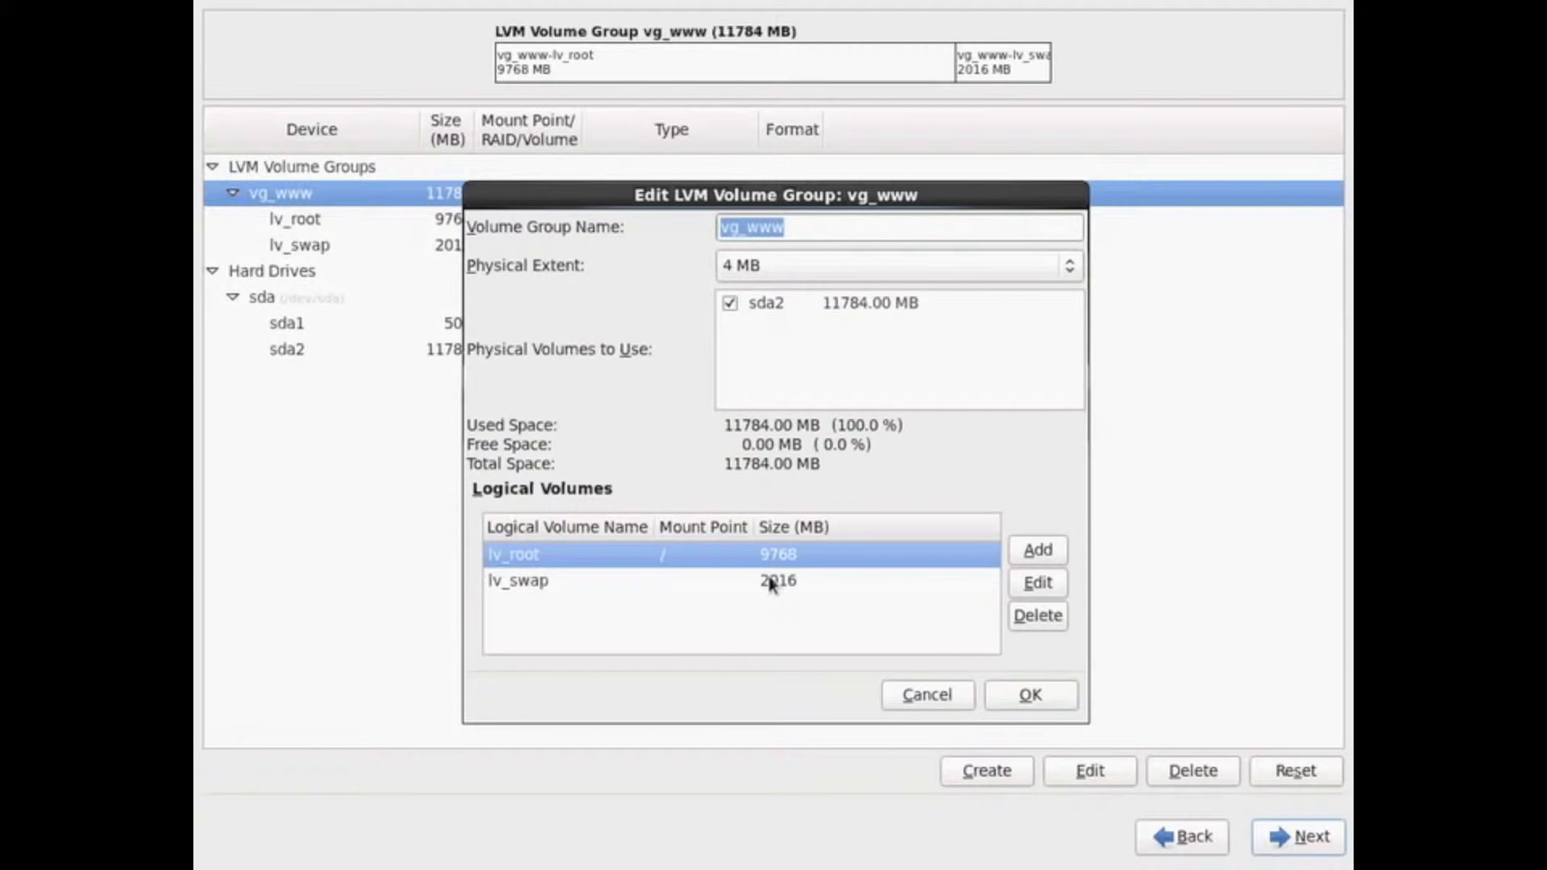
click(773, 580)
double_click(765, 554)
text(5000)
click(879, 408)
click(880, 408)
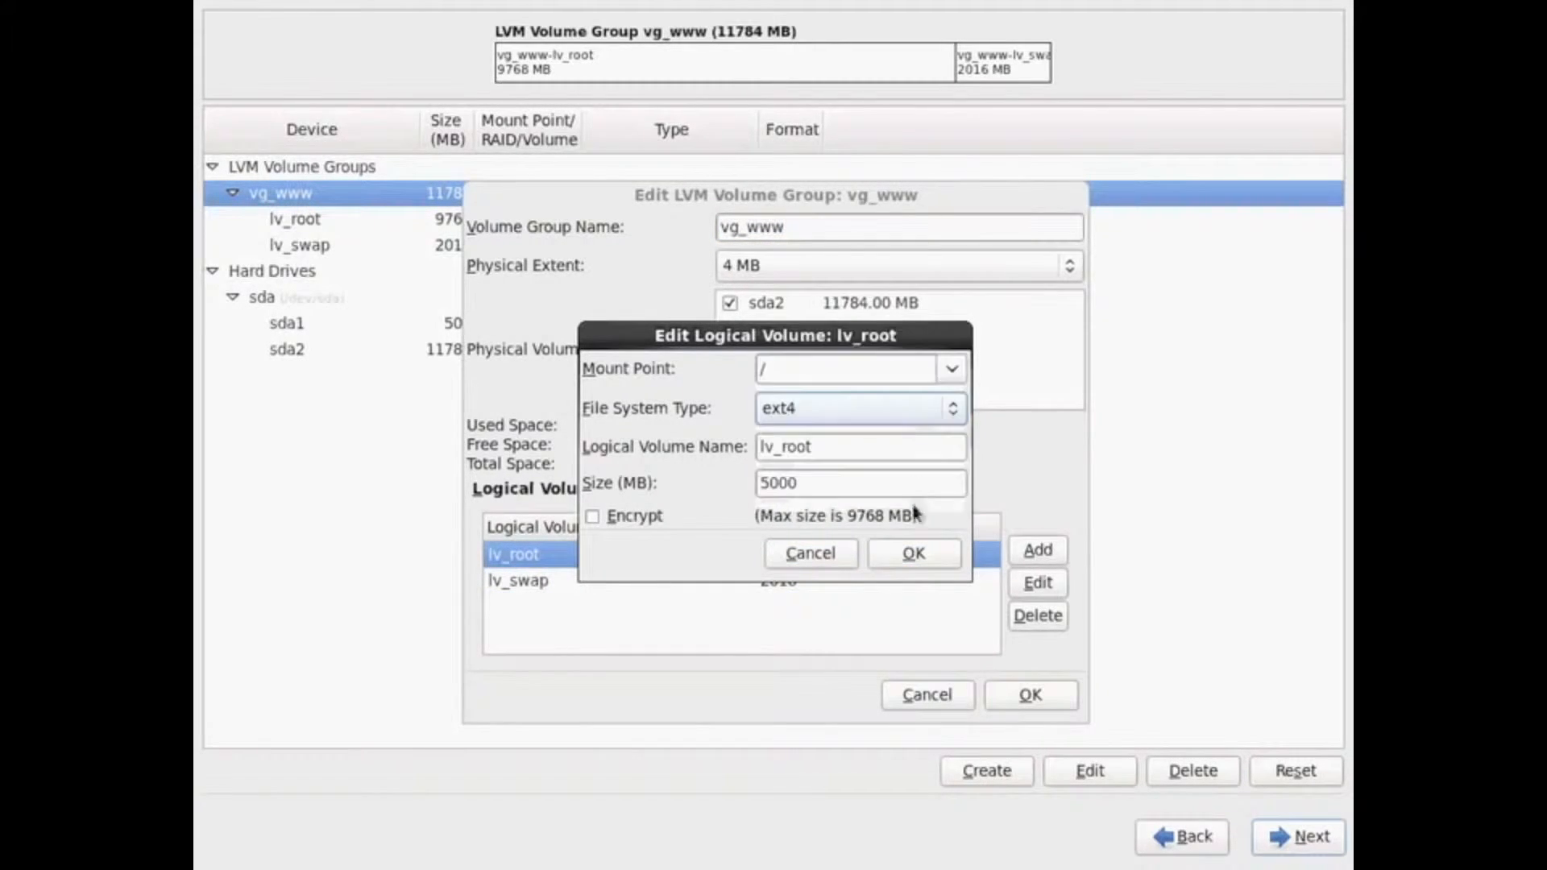
click(913, 554)
Add an encrypted ext4 logical volume LogVol02 mounted at /home
click(1031, 547)
click(879, 409)
click(879, 408)
click(951, 369)
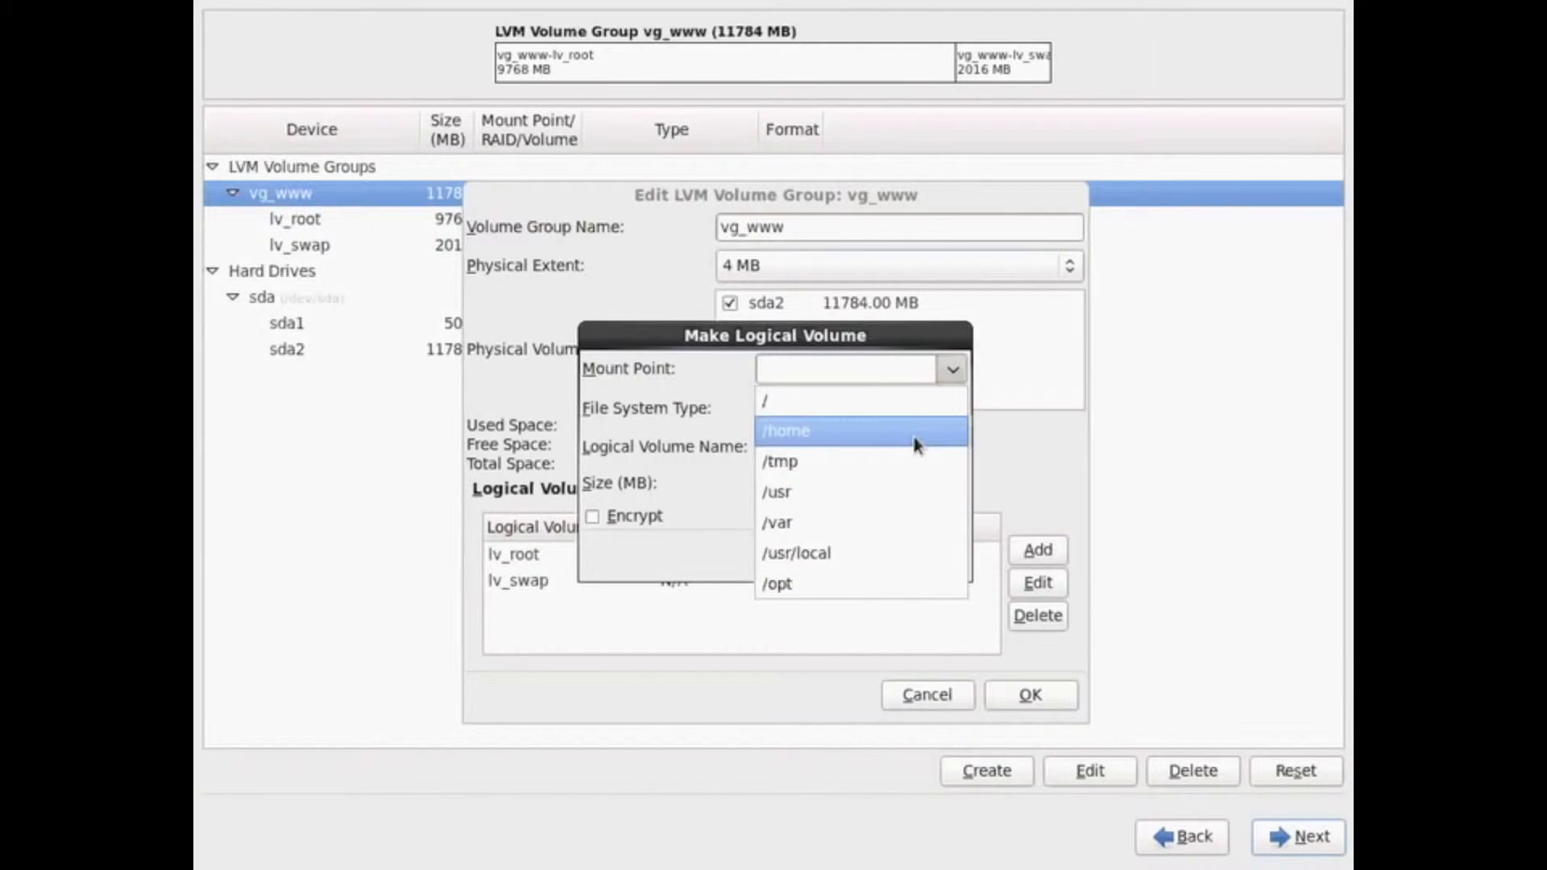
click(915, 446)
click(638, 517)
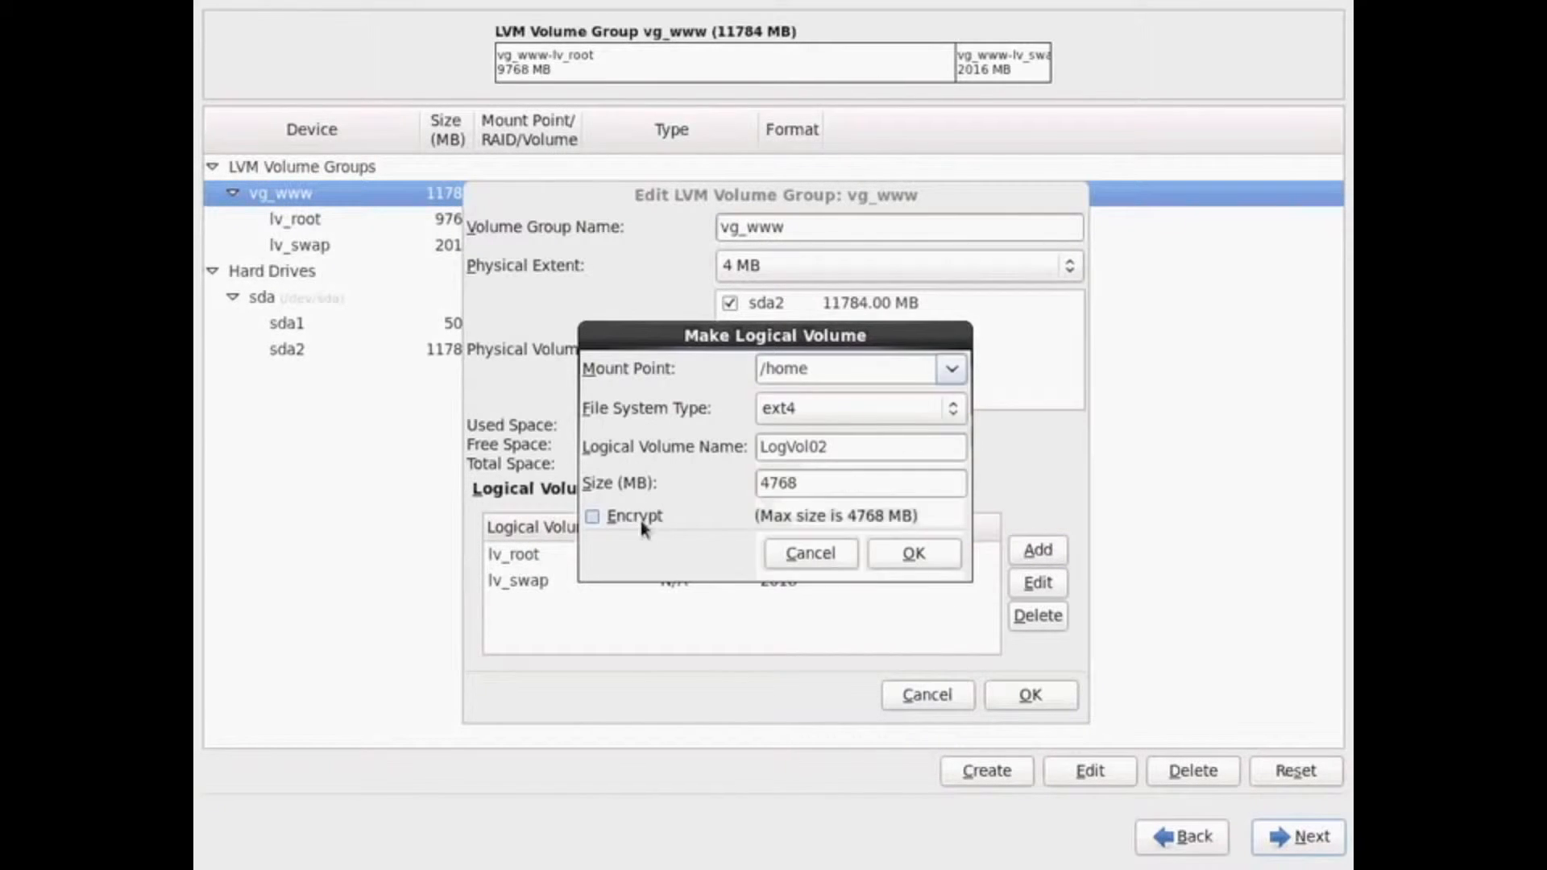
click(915, 554)
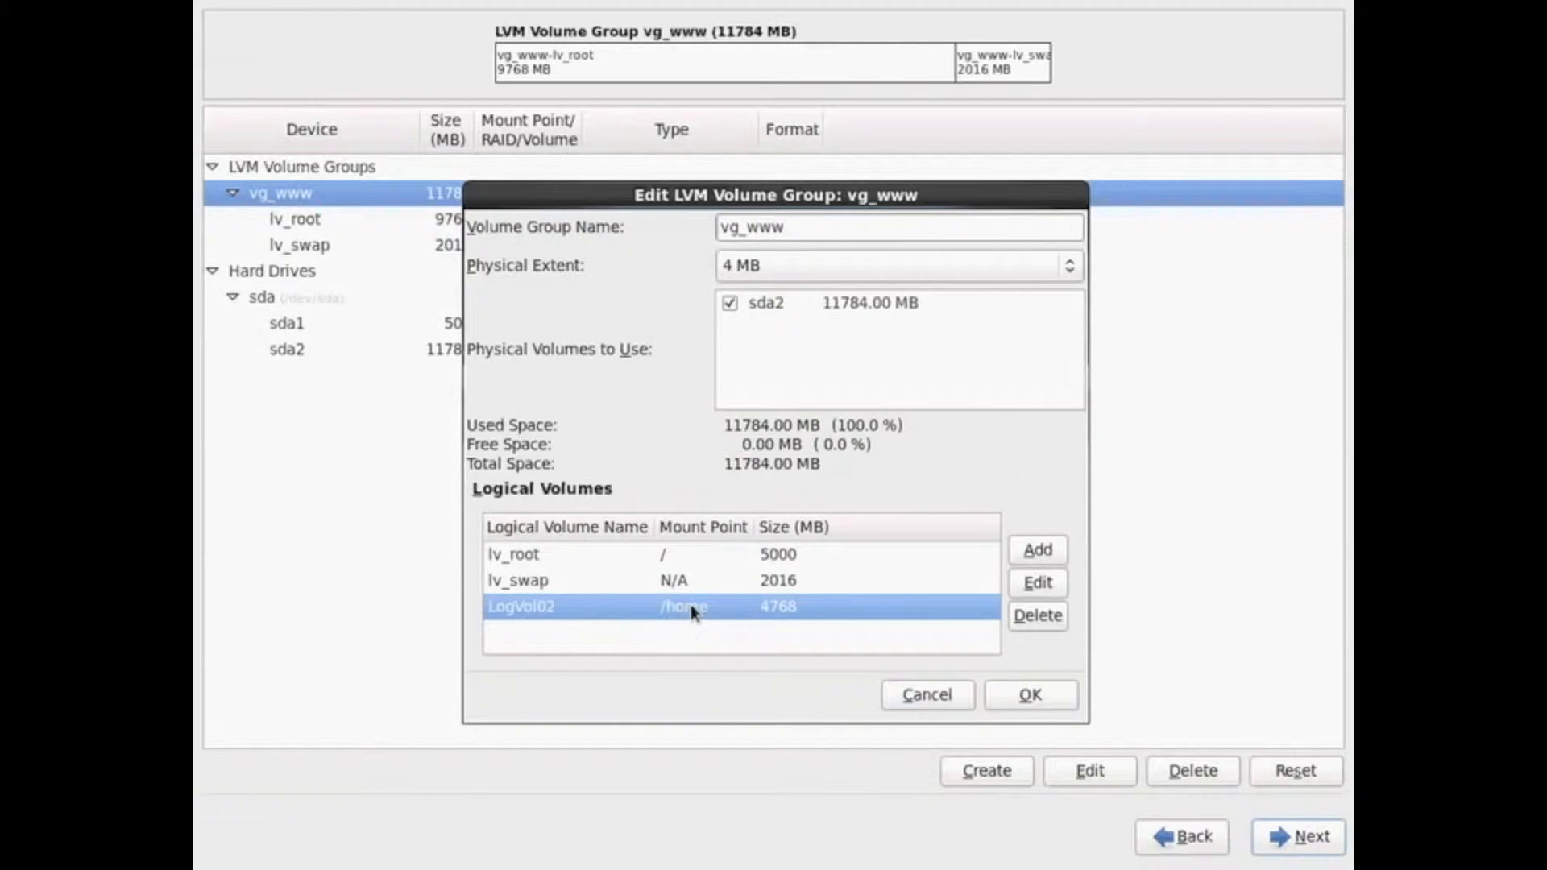
Resize LogVol02 /home to 2000 MB and lv_root to 7768 MB
click(1038, 583)
double_click(725, 483)
text(2000)
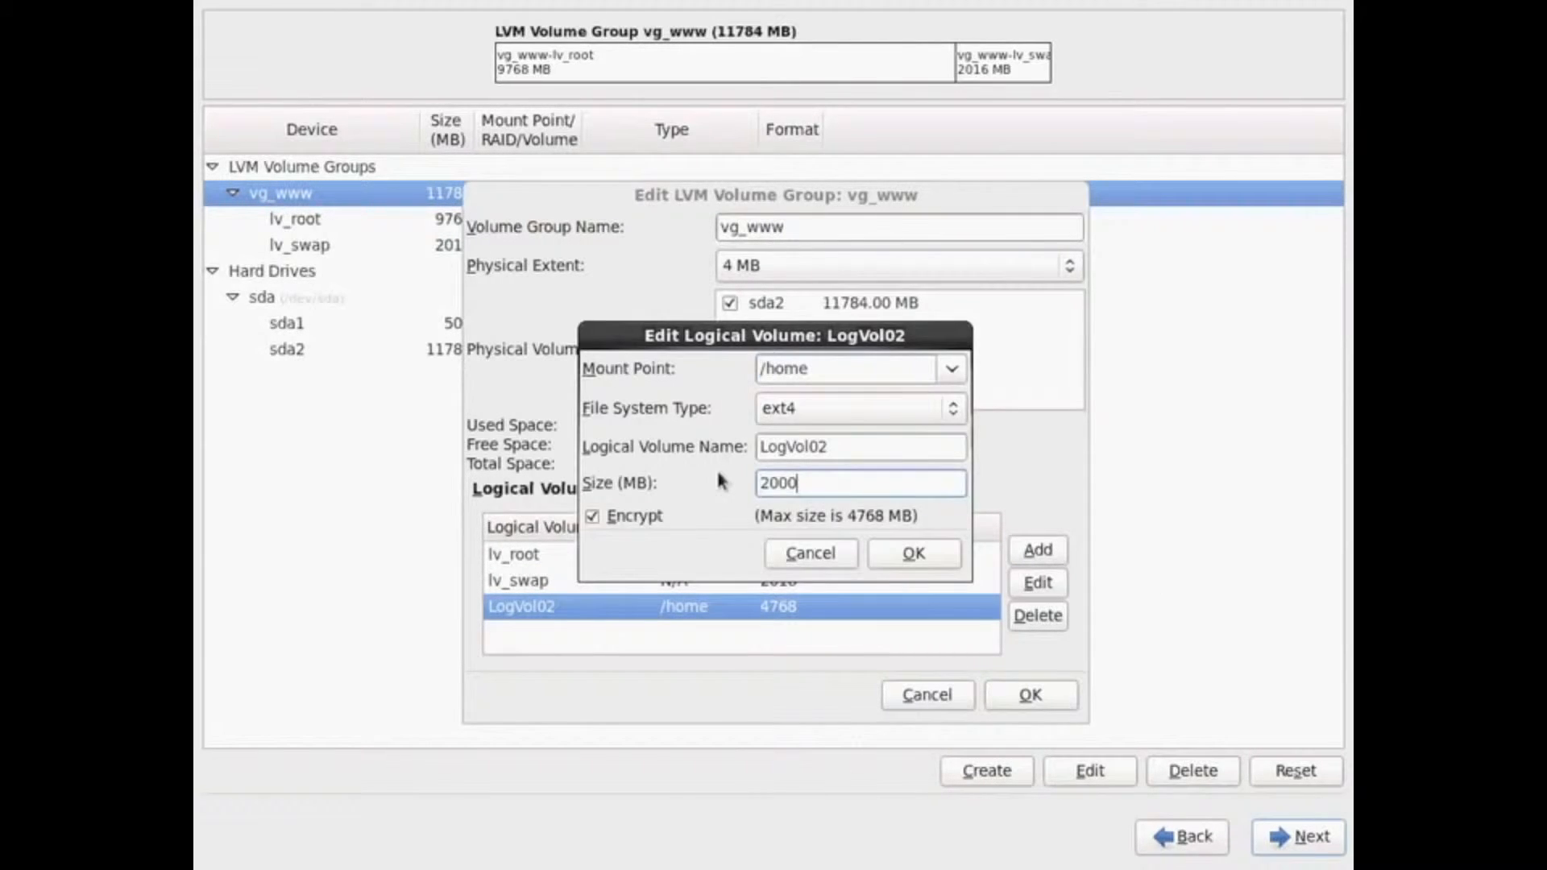
click(908, 552)
double_click(804, 555)
text(7)
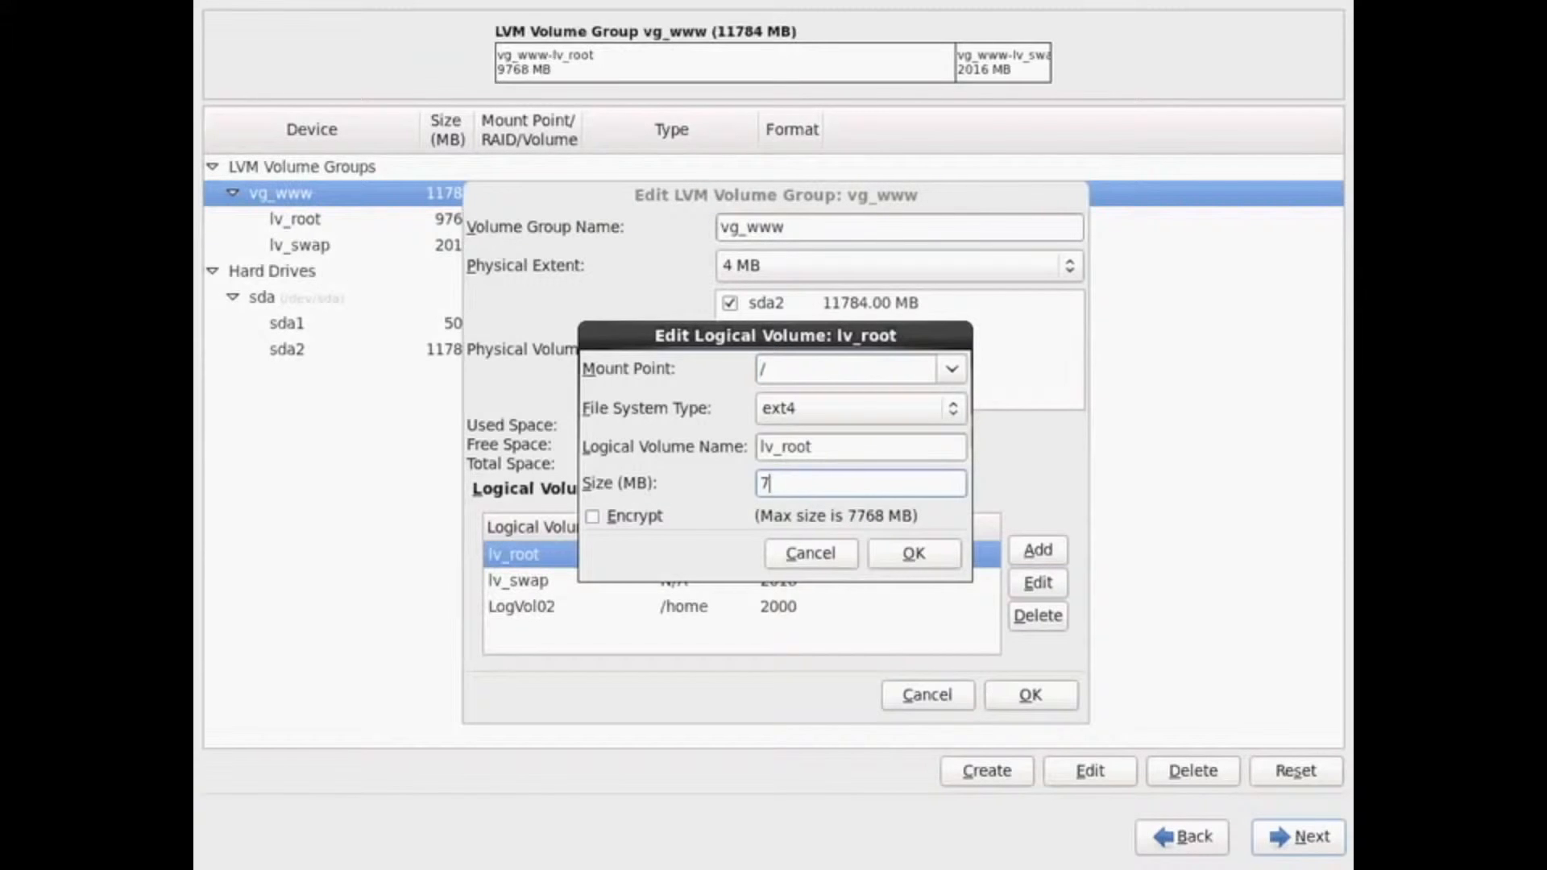
text(768)
key(Return)
click(775, 582)
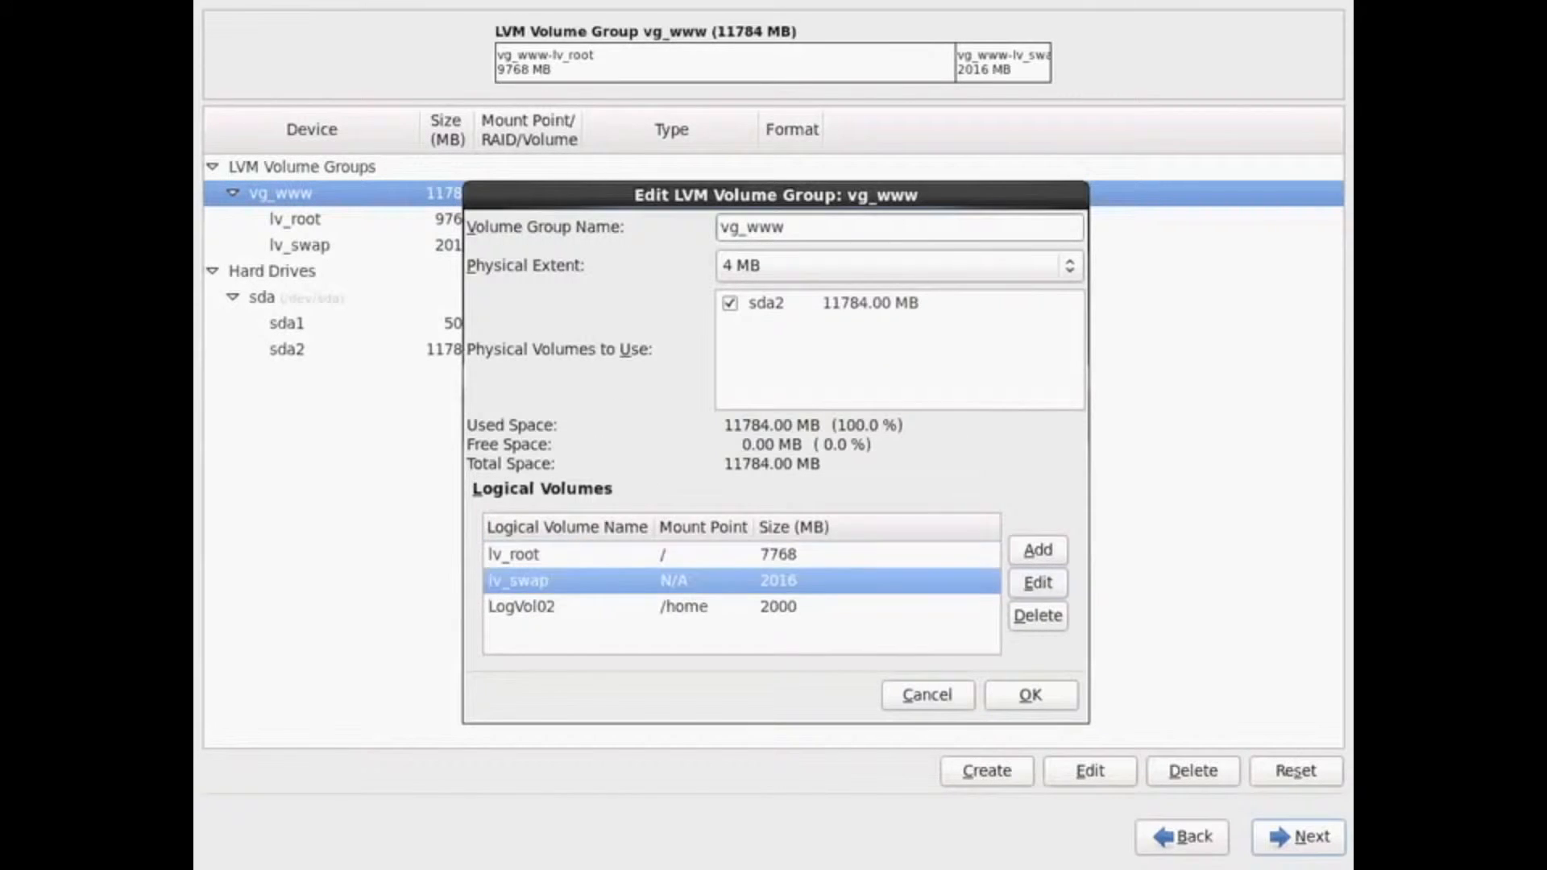
click(772, 608)
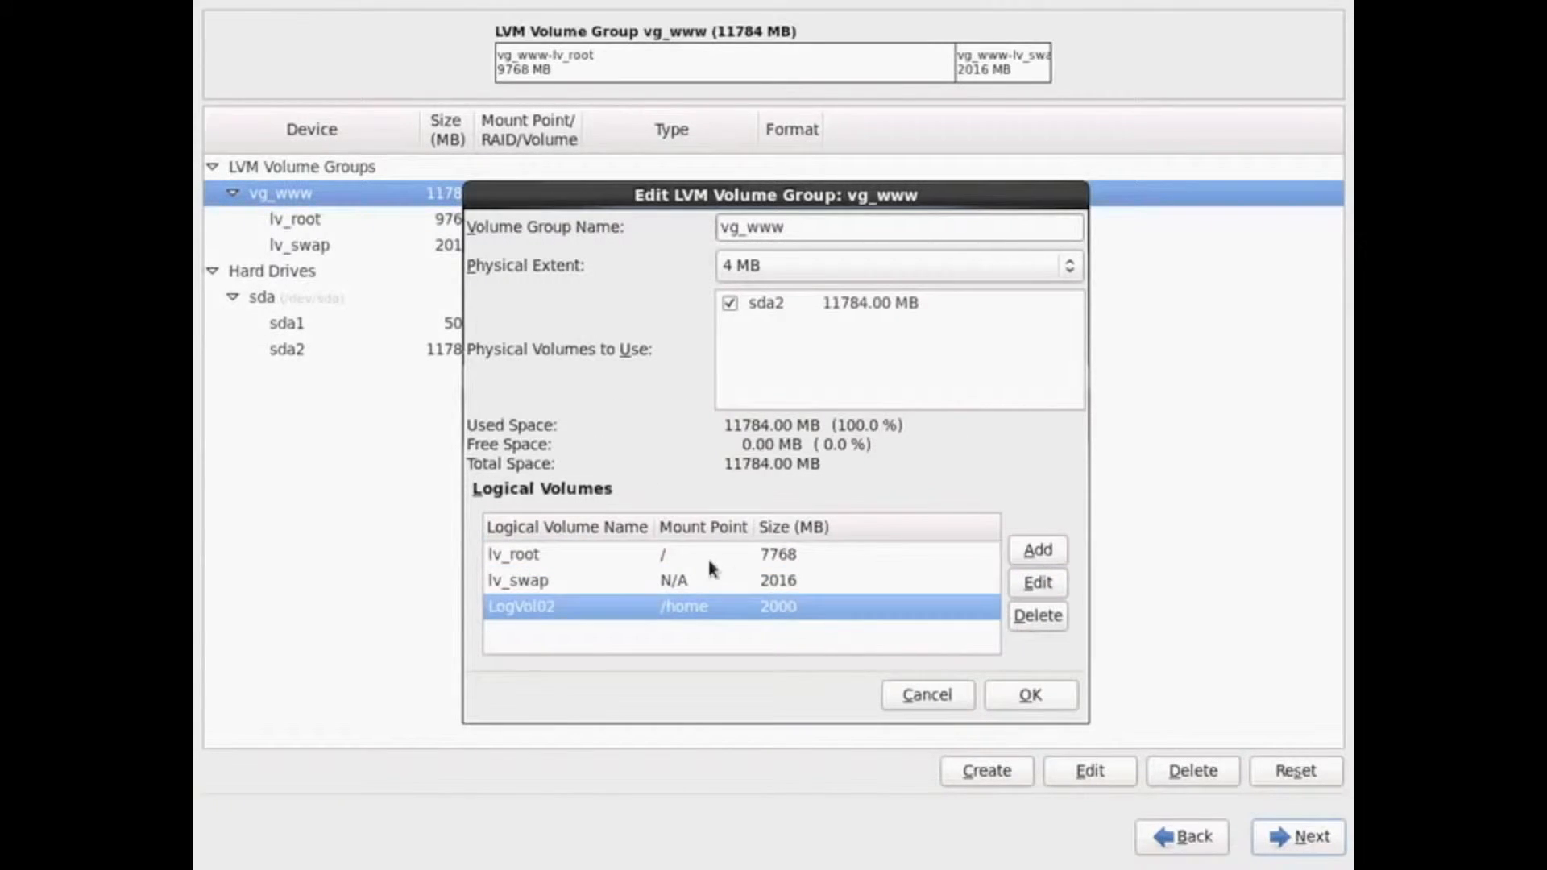
Briefly remount lv_root at /usr, then set its mount point back to /
double_click(767, 556)
click(949, 371)
click(775, 491)
click(913, 553)
double_click(913, 555)
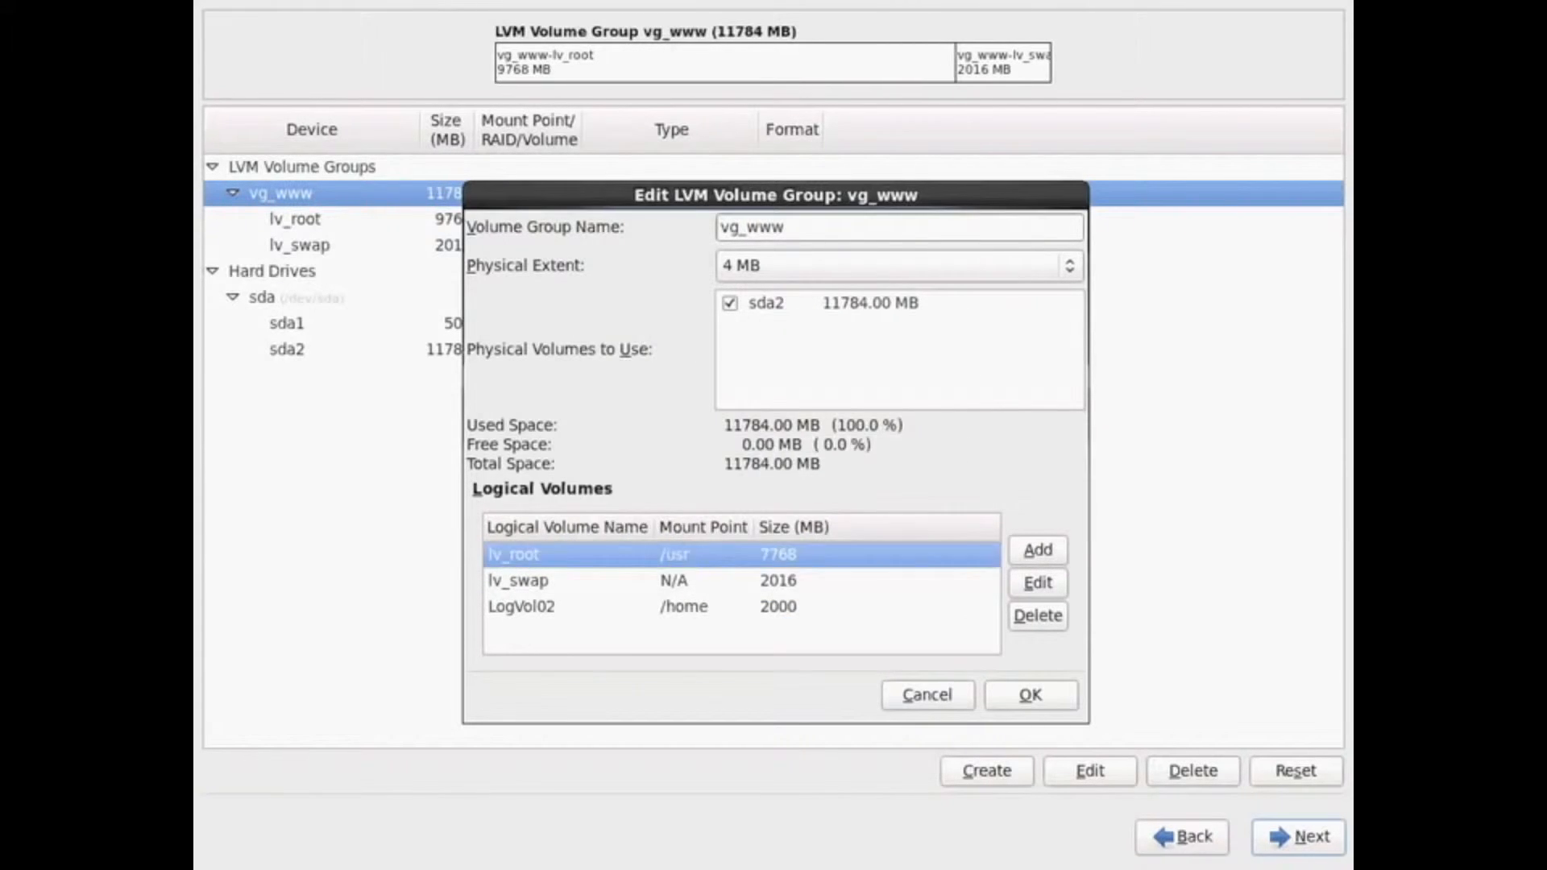
click(951, 368)
click(880, 367)
click(912, 553)
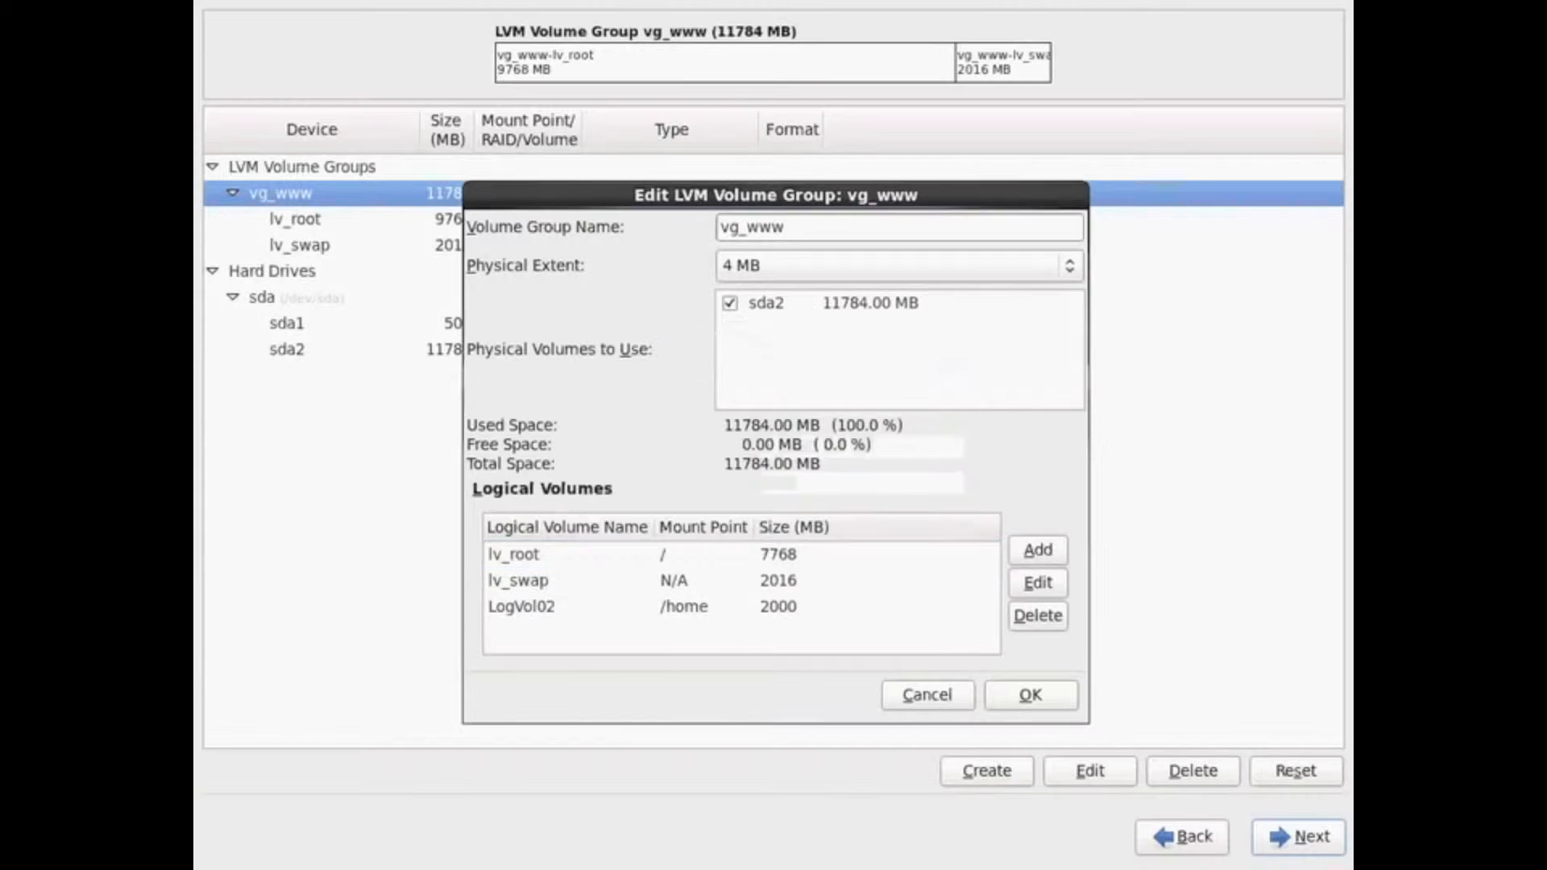
Shrink lv_root to 5000 MB and add a new /usr logical volume, LogVol03
click(730, 600)
double_click(733, 555)
key(Tab)
key(Tab)
key(Tab)
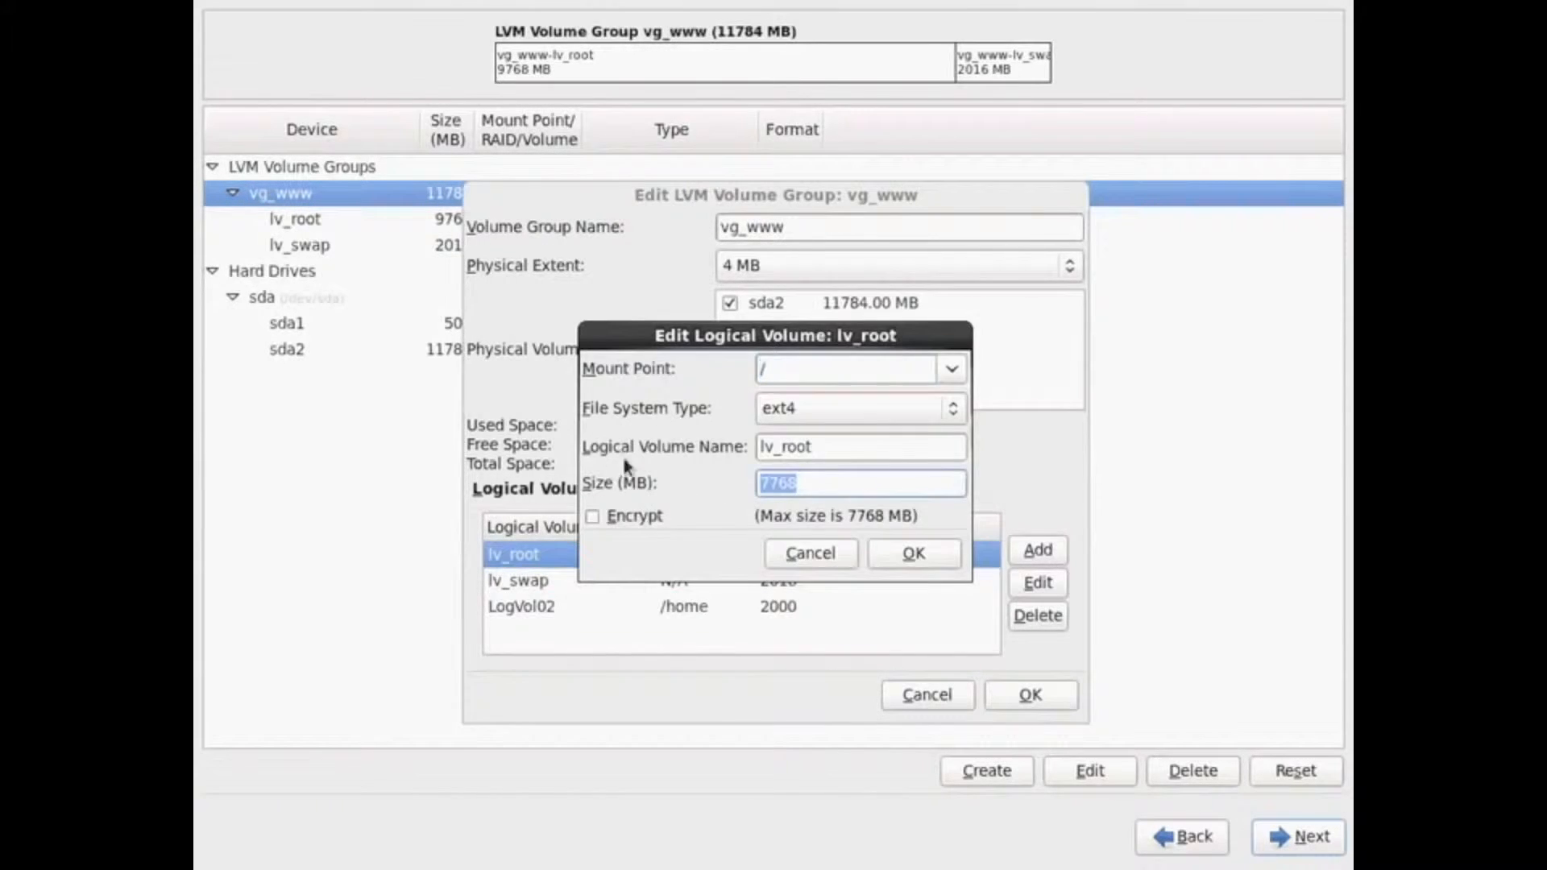
text(5000)
click(877, 552)
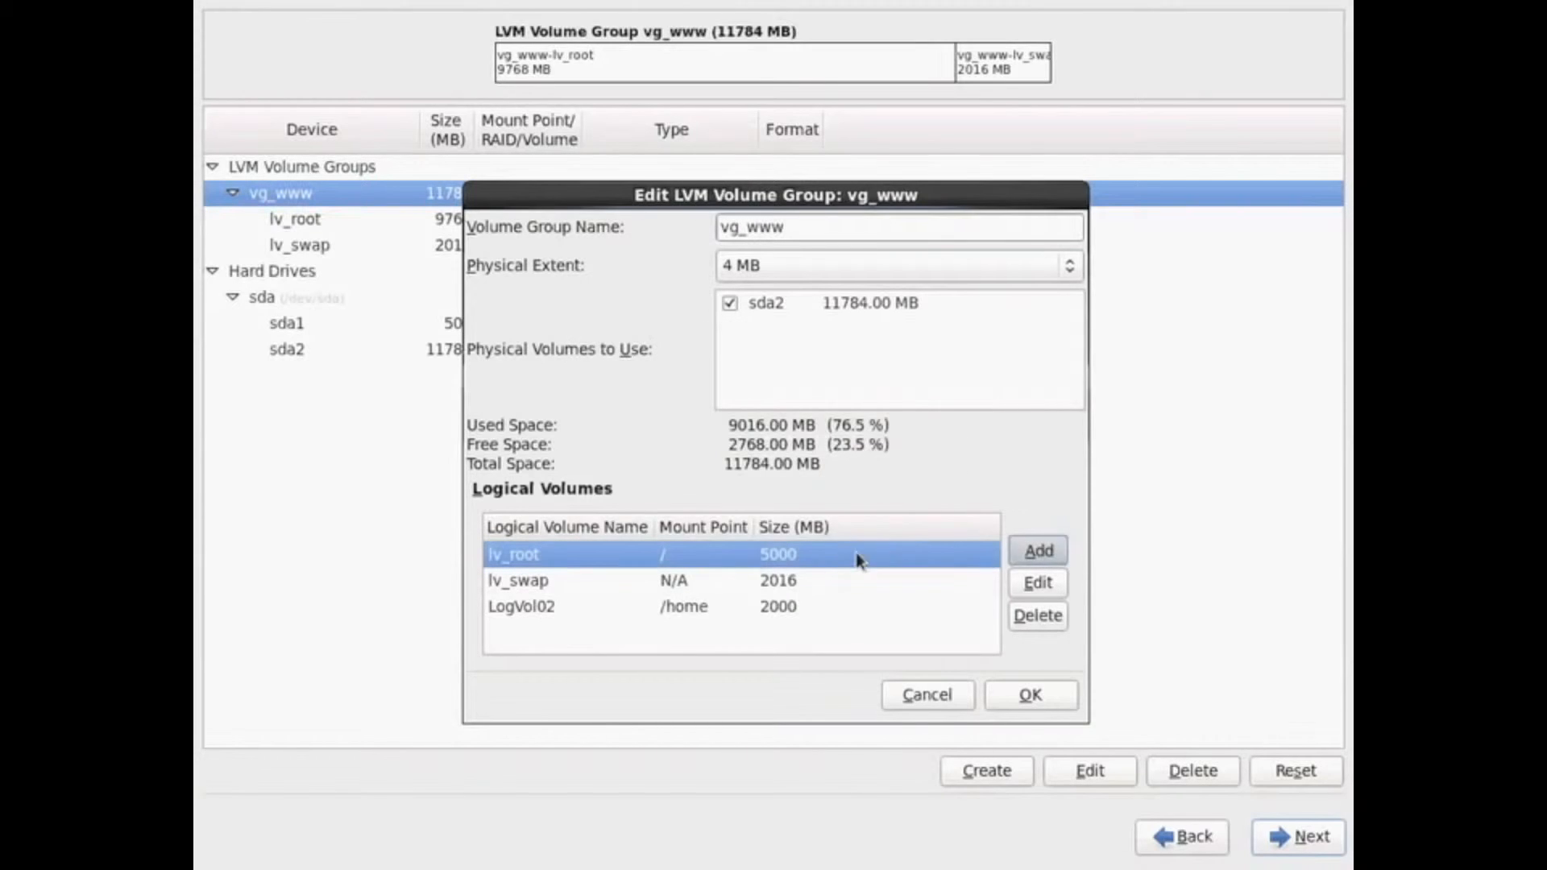
click(1037, 550)
click(941, 377)
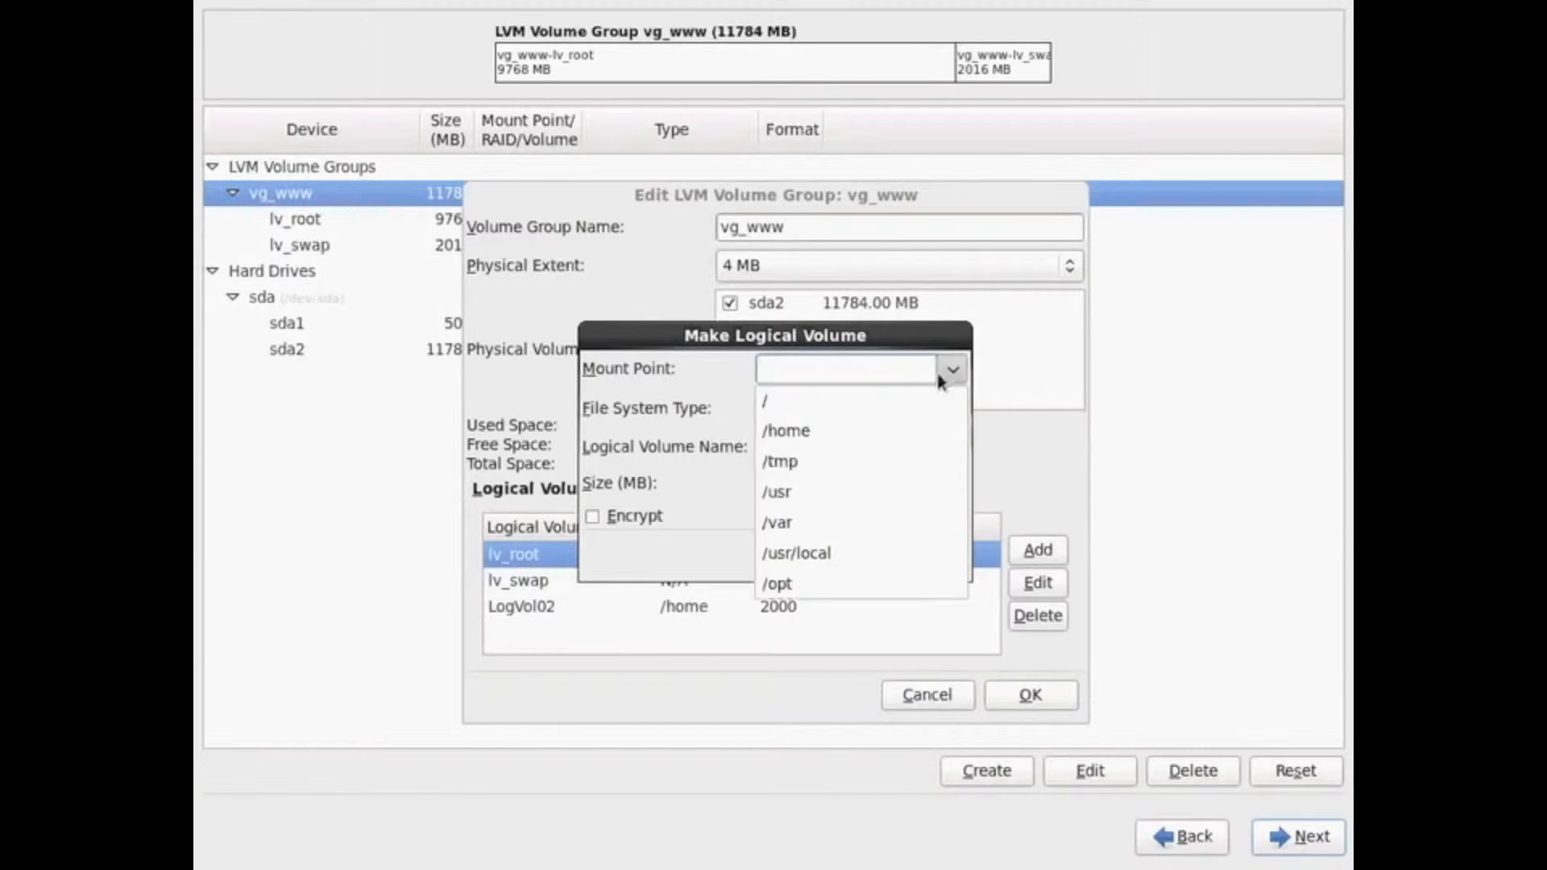
click(862, 488)
click(895, 557)
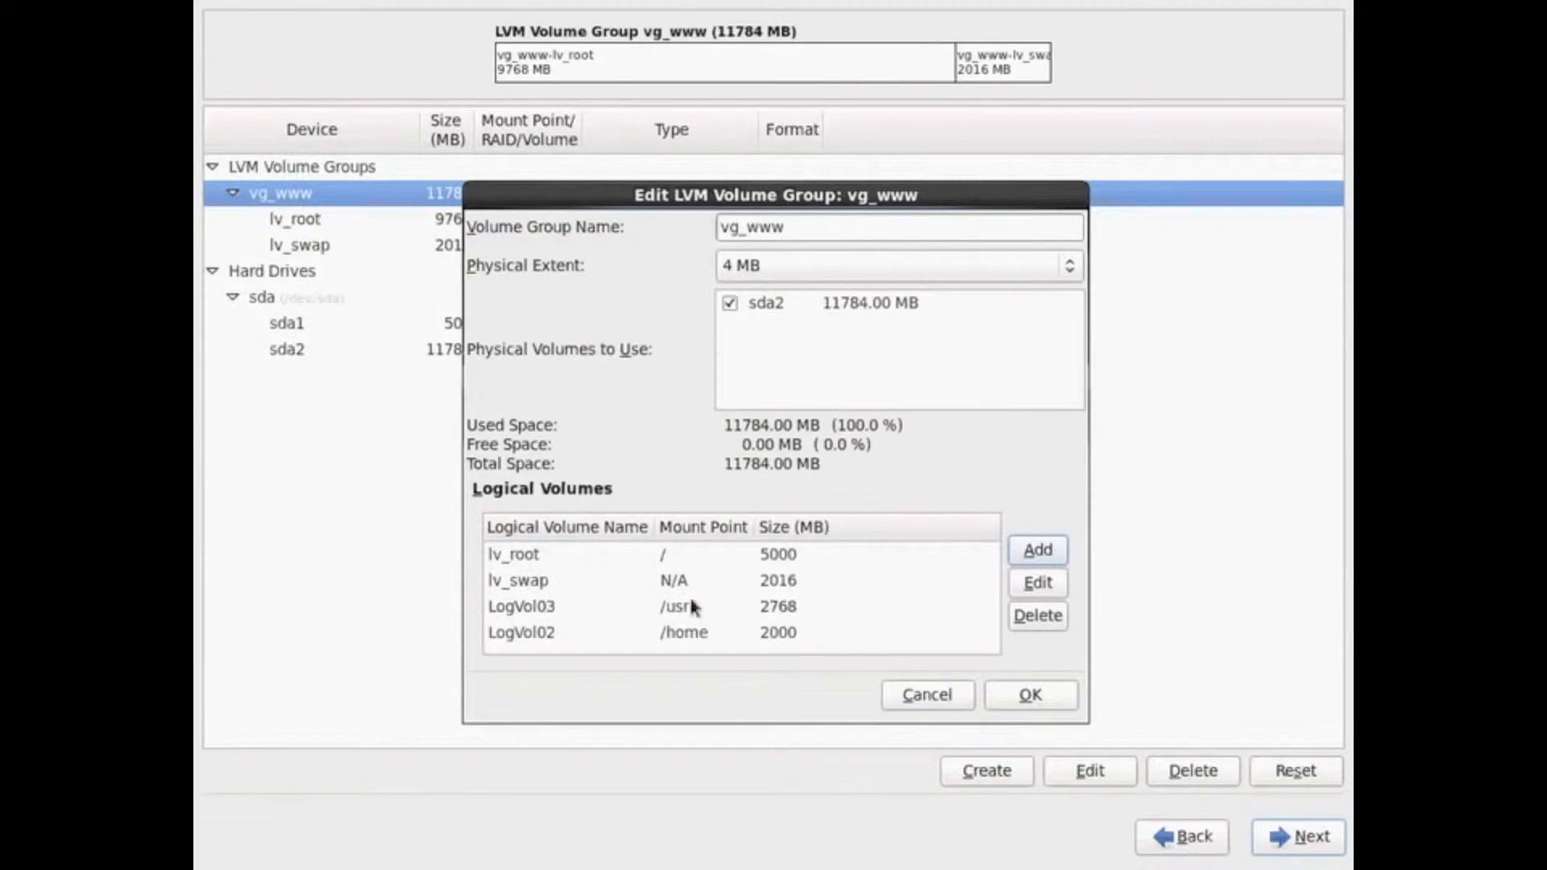
click(745, 606)
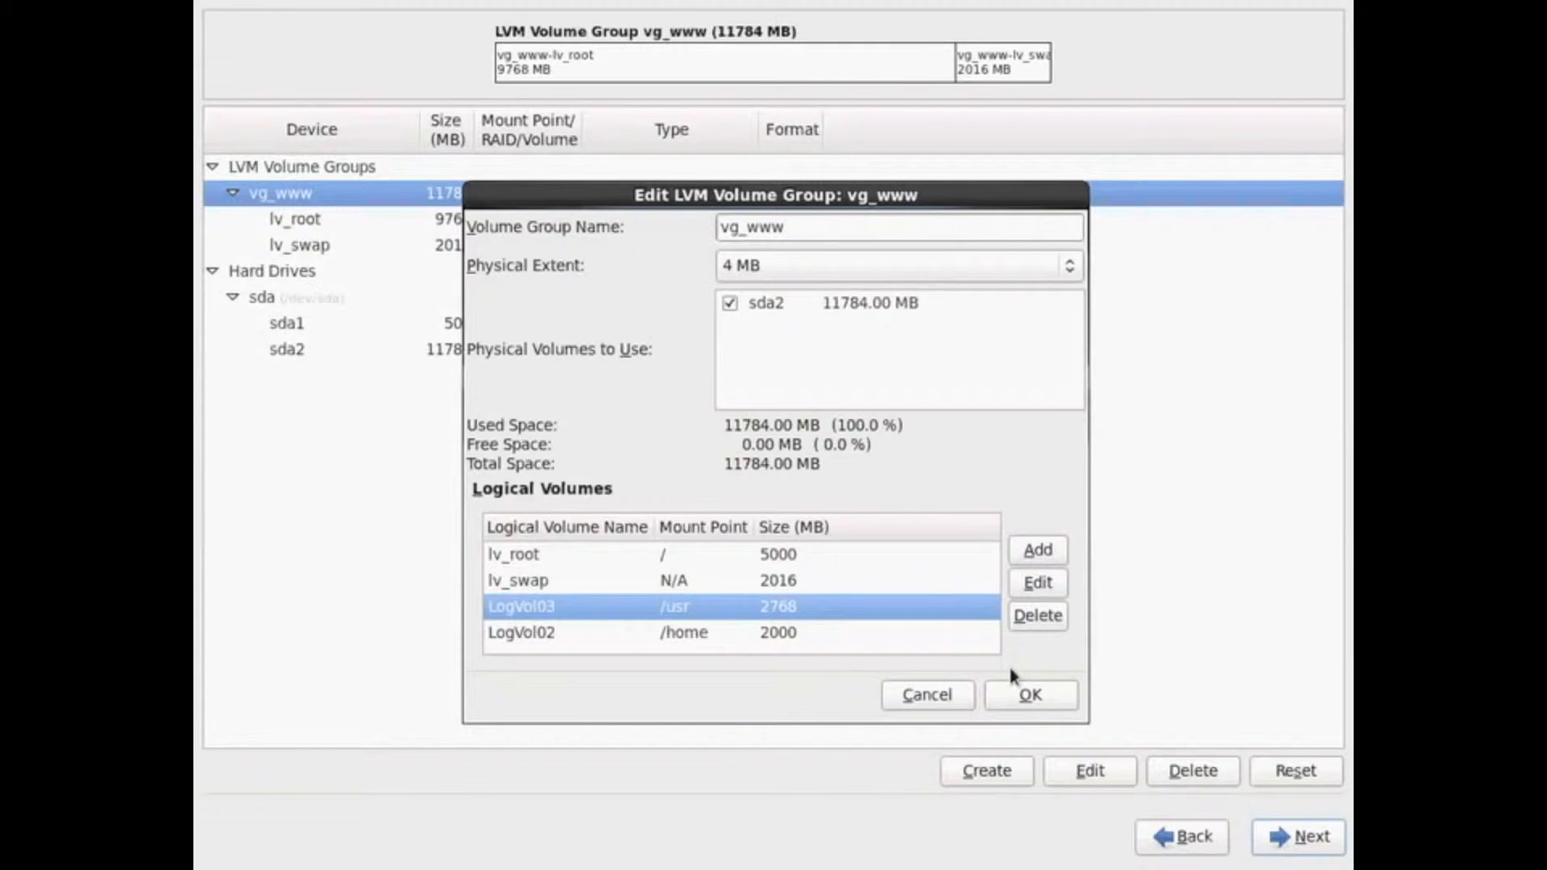
Reduce lv_root to 3000 MB and enlarge LogVol03 /usr to 4768 MB
double_click(729, 554)
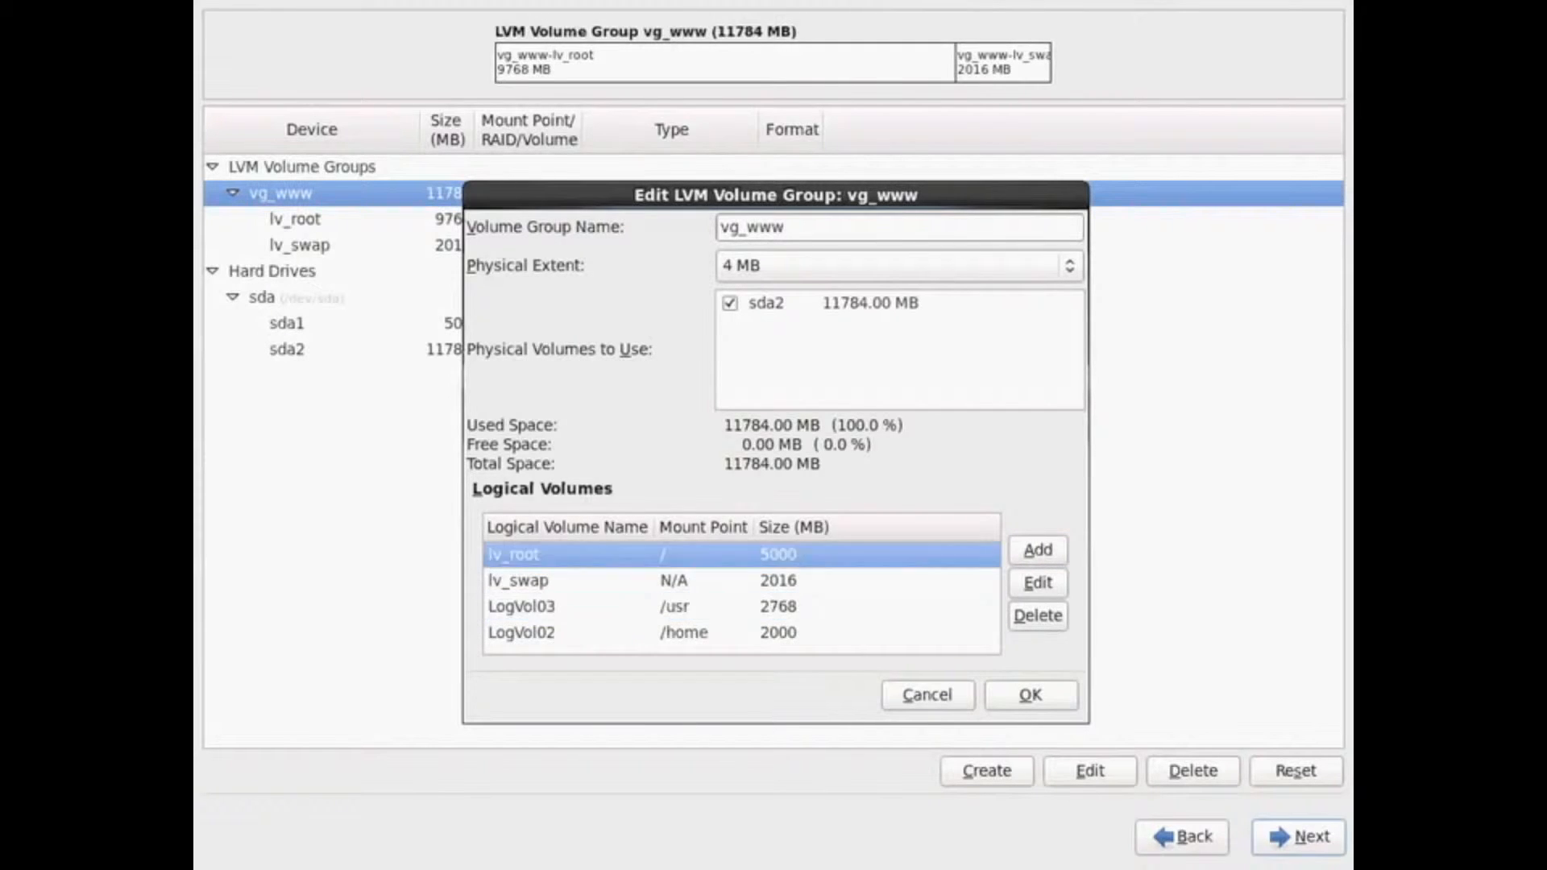
drag(830, 487, 573, 475)
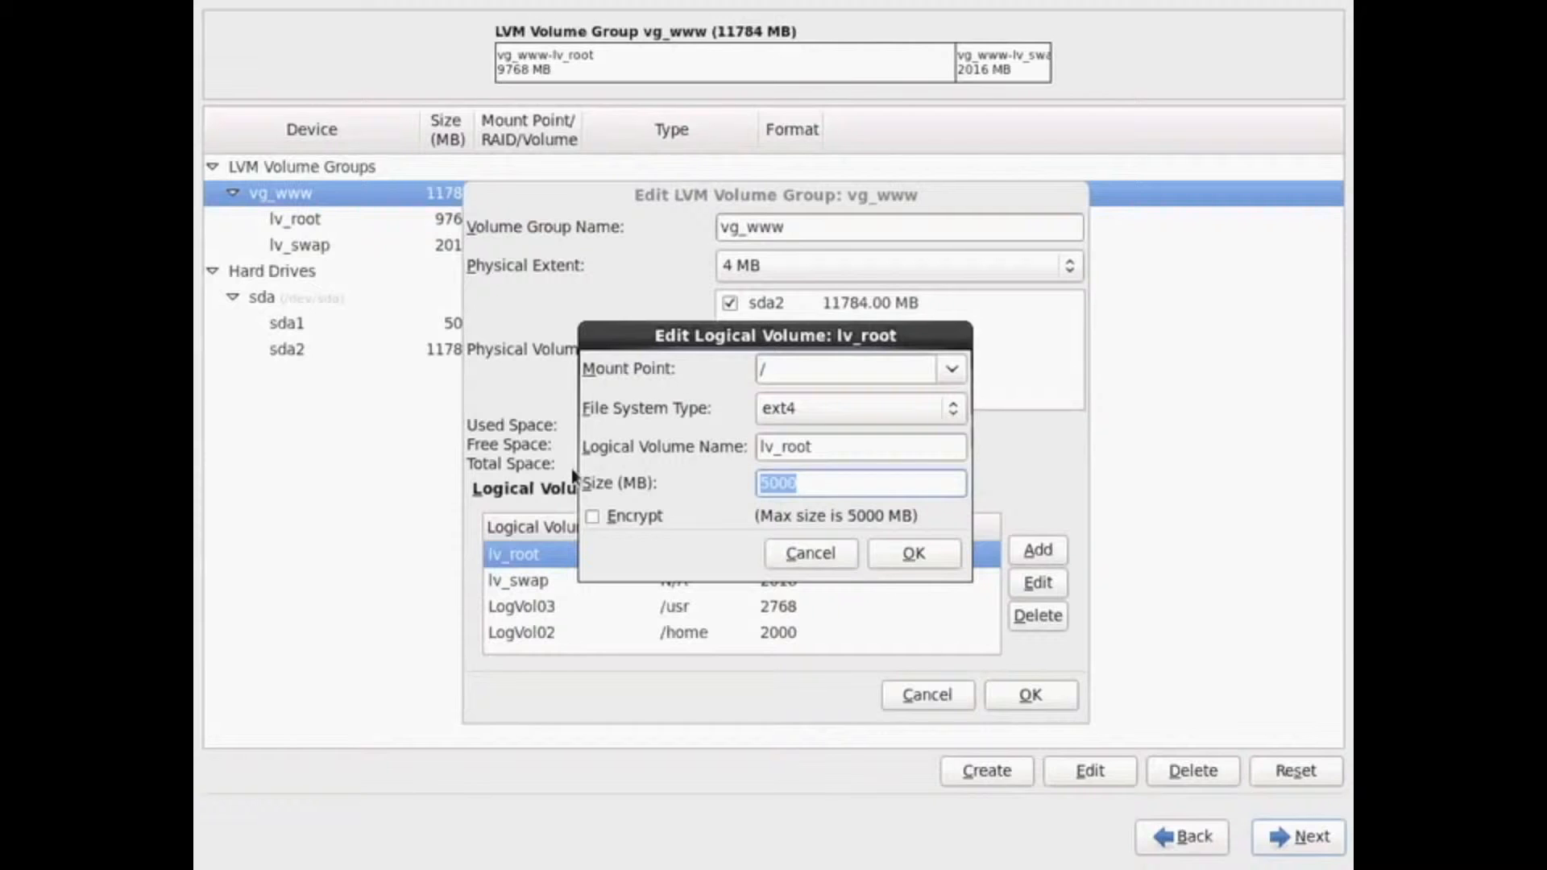
text(3000)
click(919, 554)
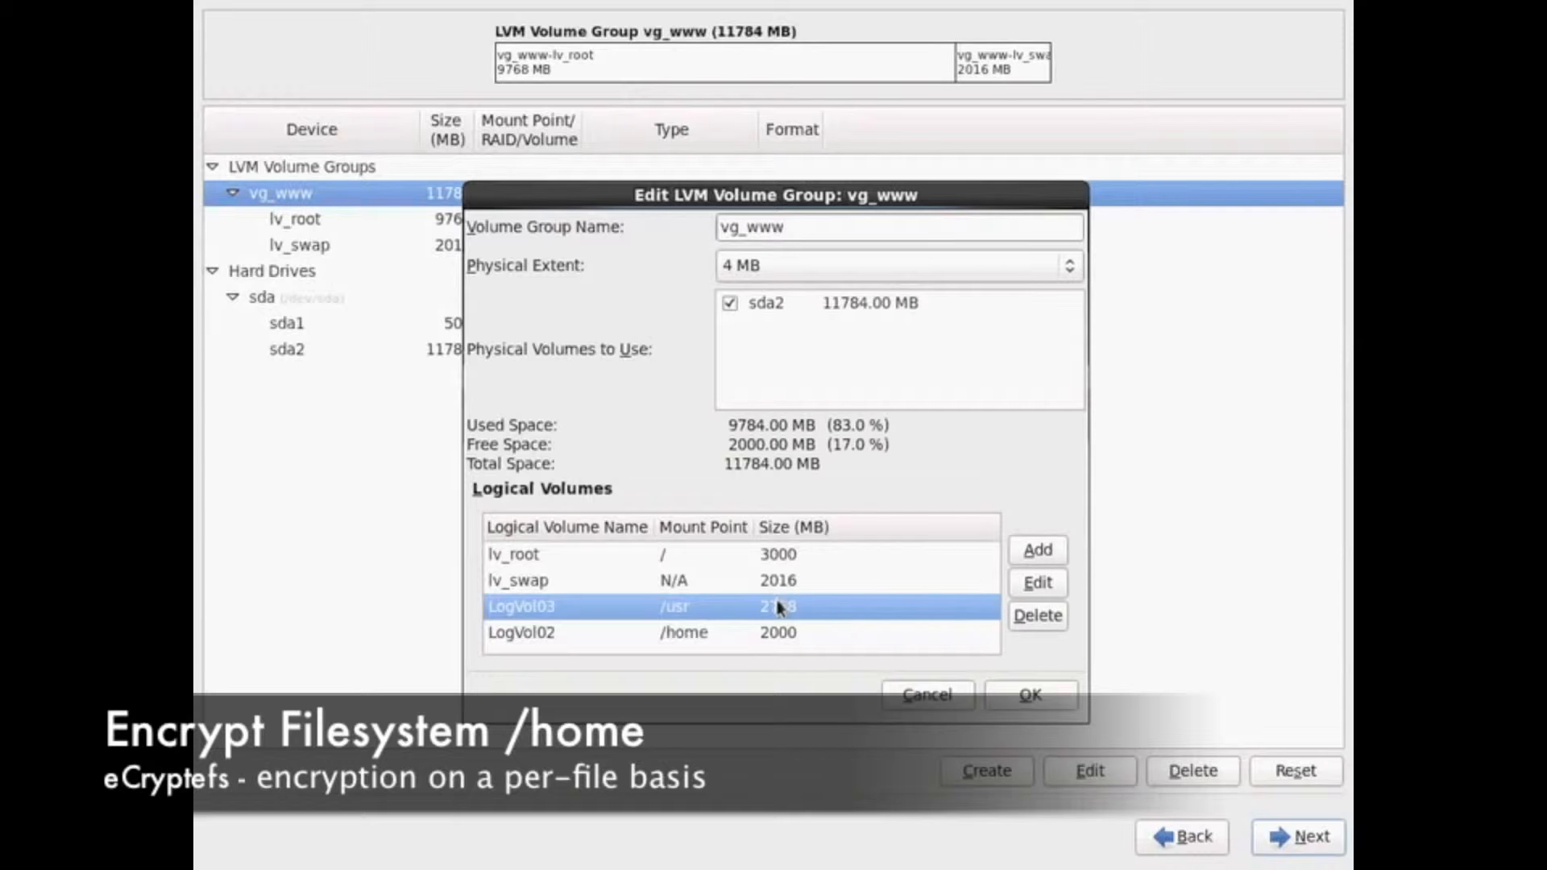
drag(587, 195, 401, 185)
click(939, 336)
double_click(780, 483)
text(4768)
click(914, 553)
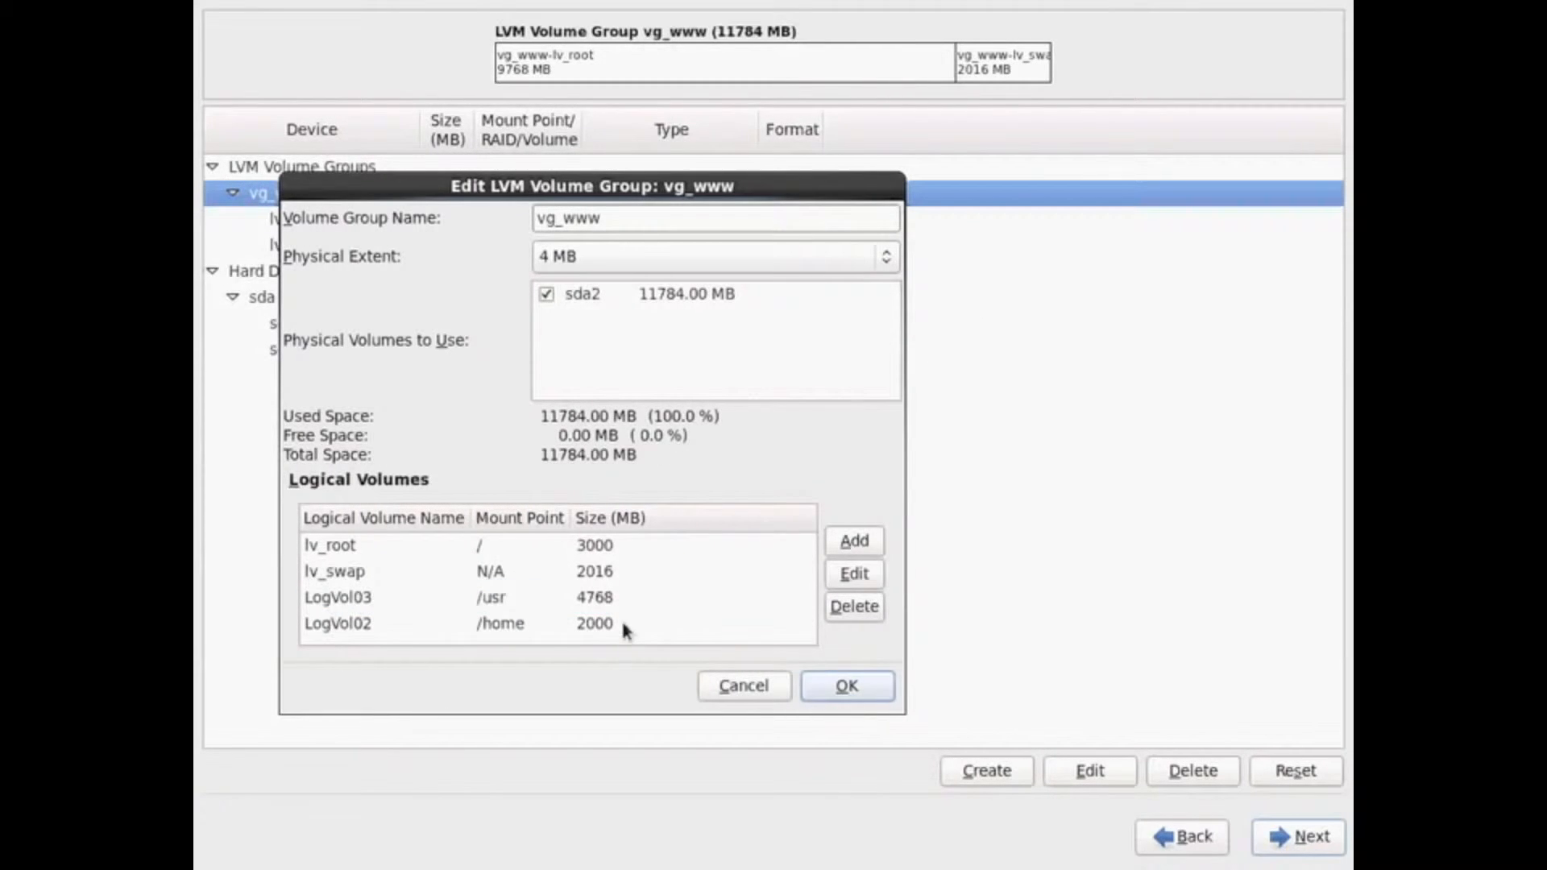
Check the volume list and accept the vg_www layout
click(572, 628)
key(Up)
key(Up)
key(Up)
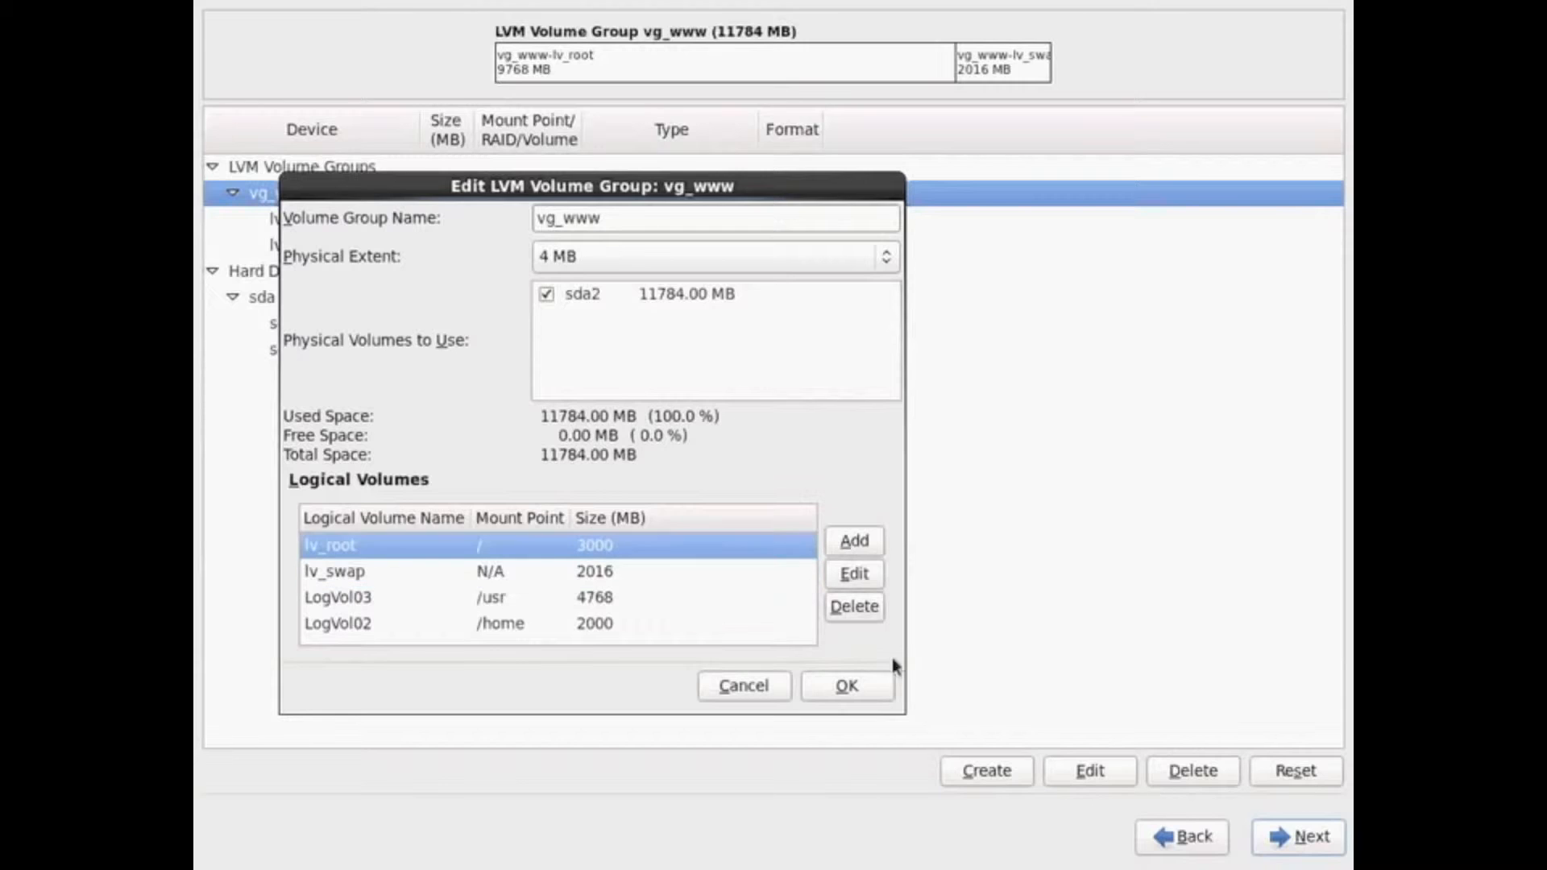
click(579, 605)
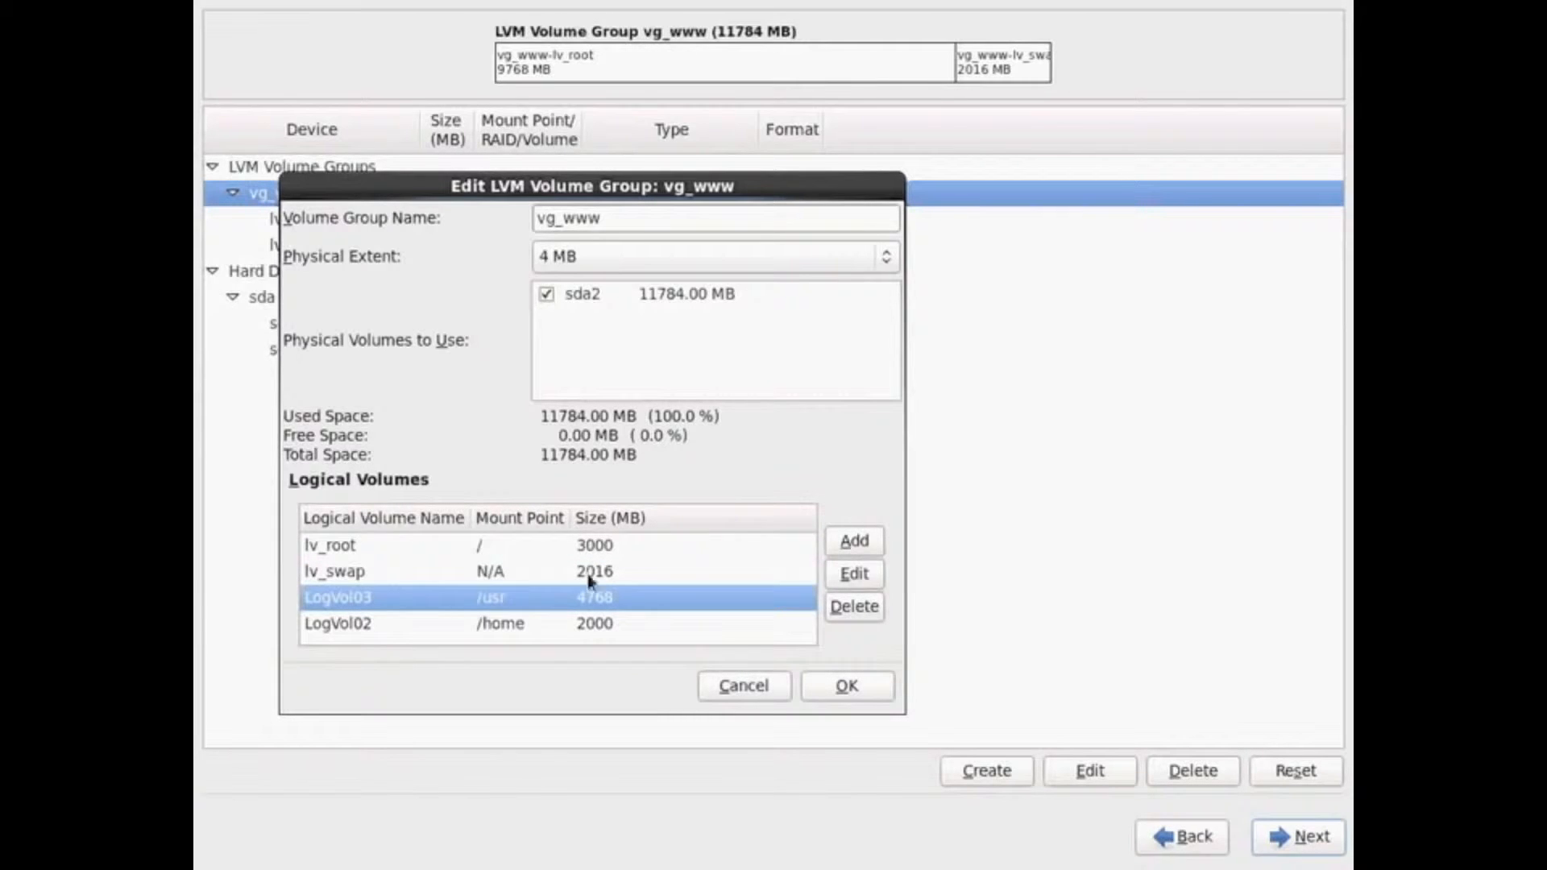
click(606, 549)
click(593, 615)
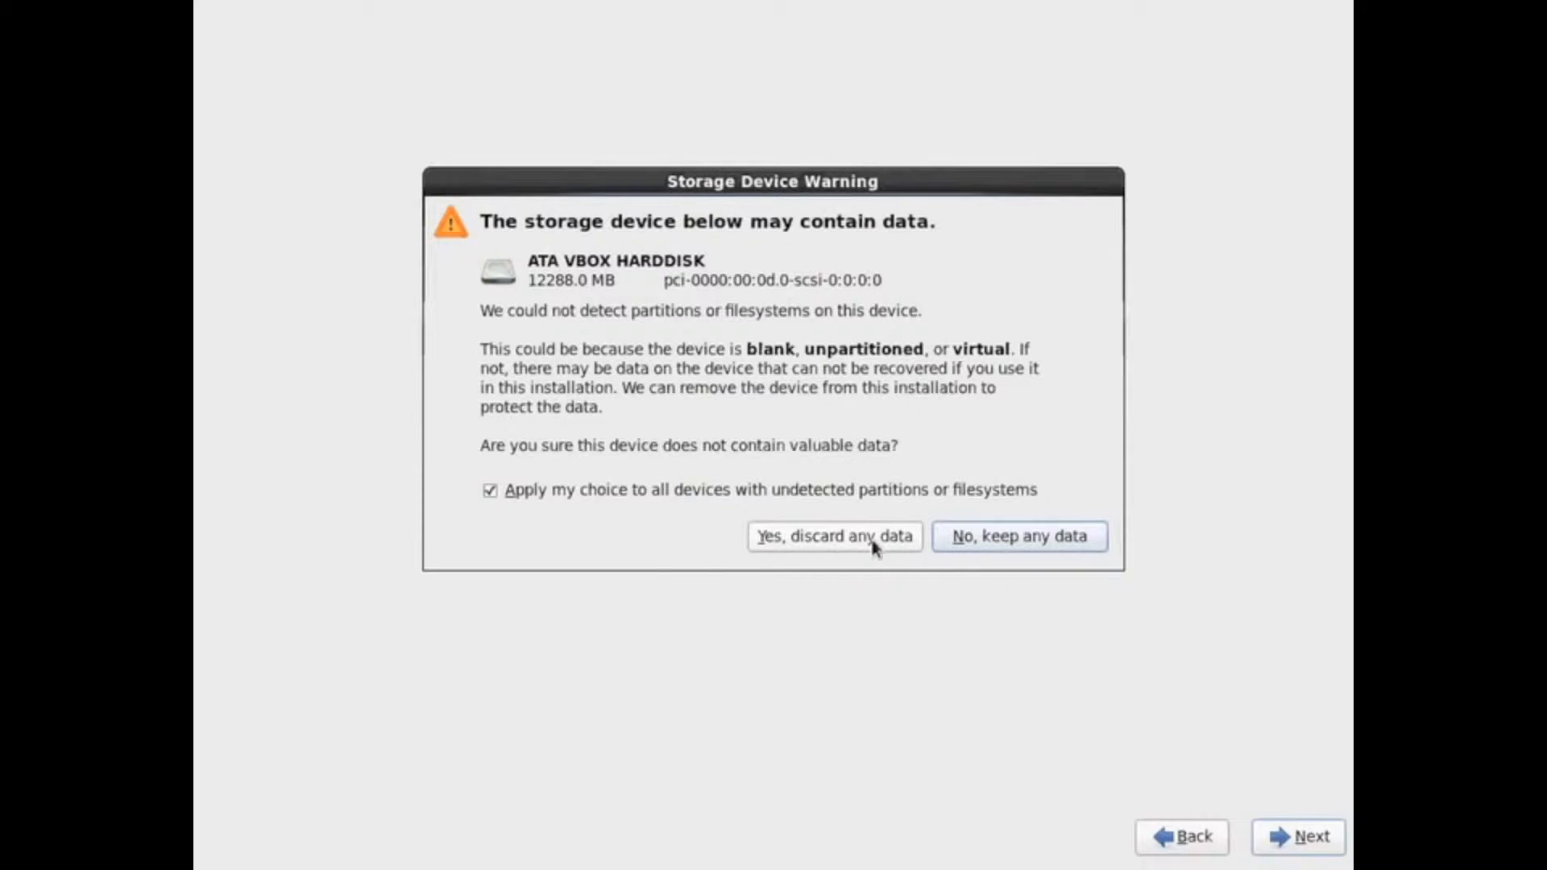
Allow discarding data on the blank disk and, with hostname www, bring up network configuration
click(874, 547)
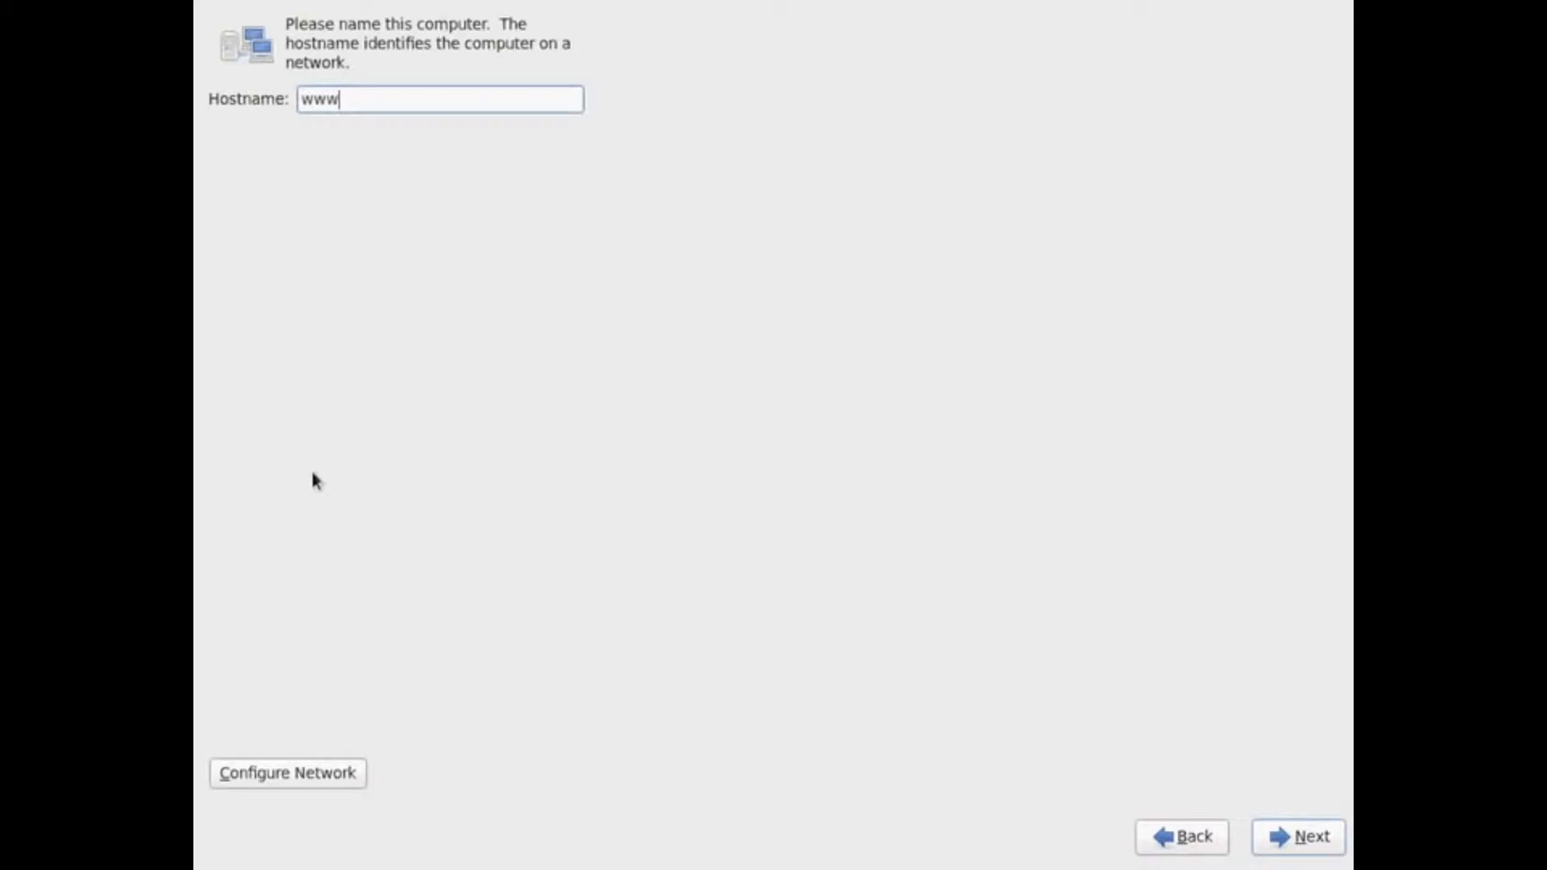
click(307, 775)
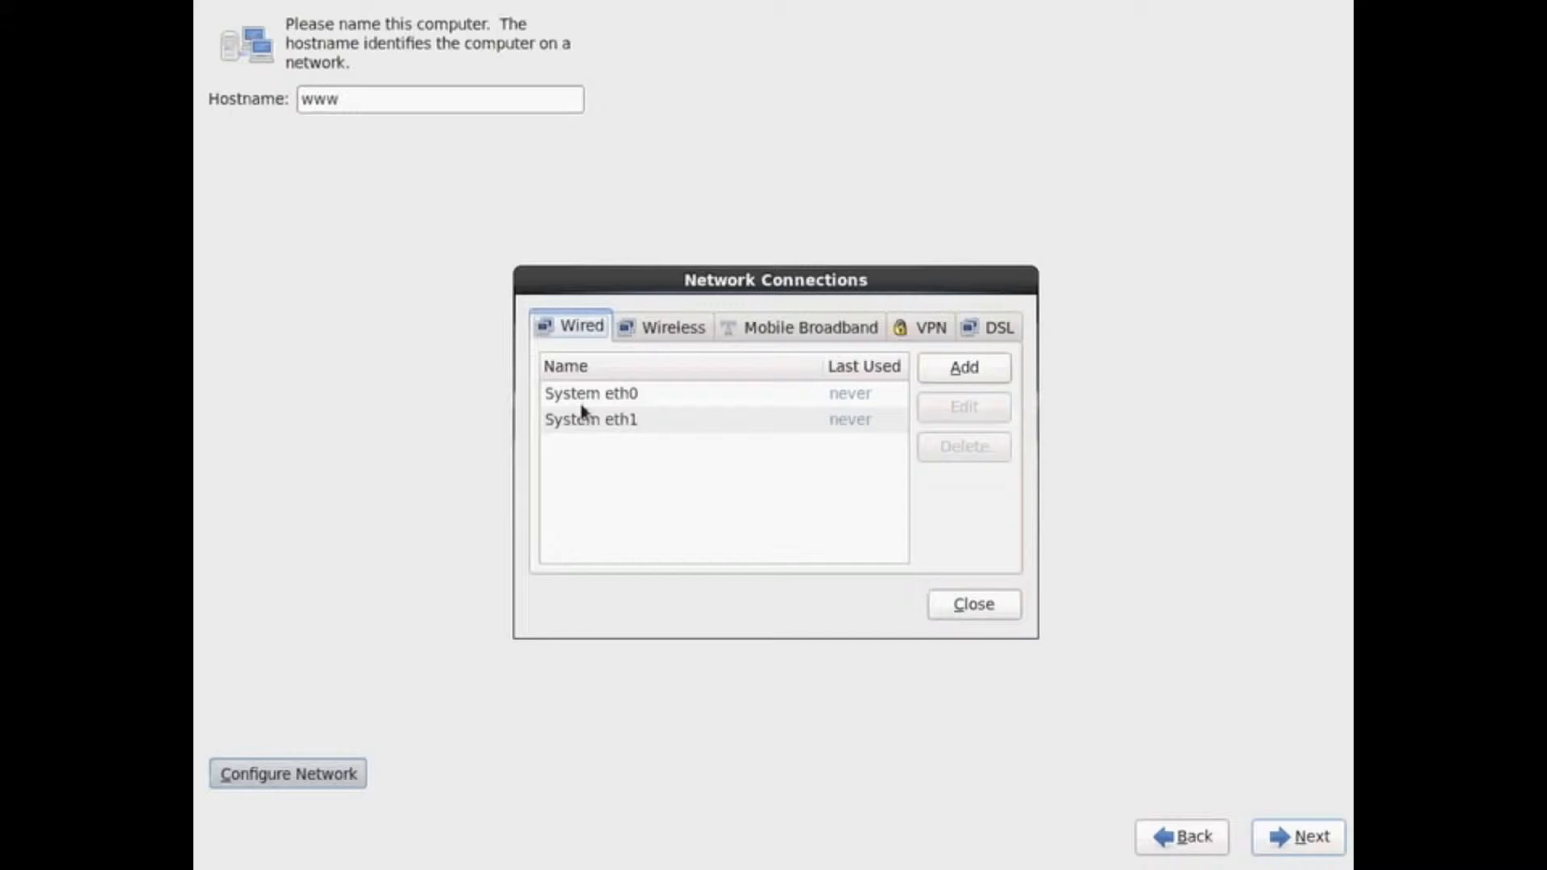
Edit System eth0 to connect automatically and use manual IPv4 addressing
click(581, 398)
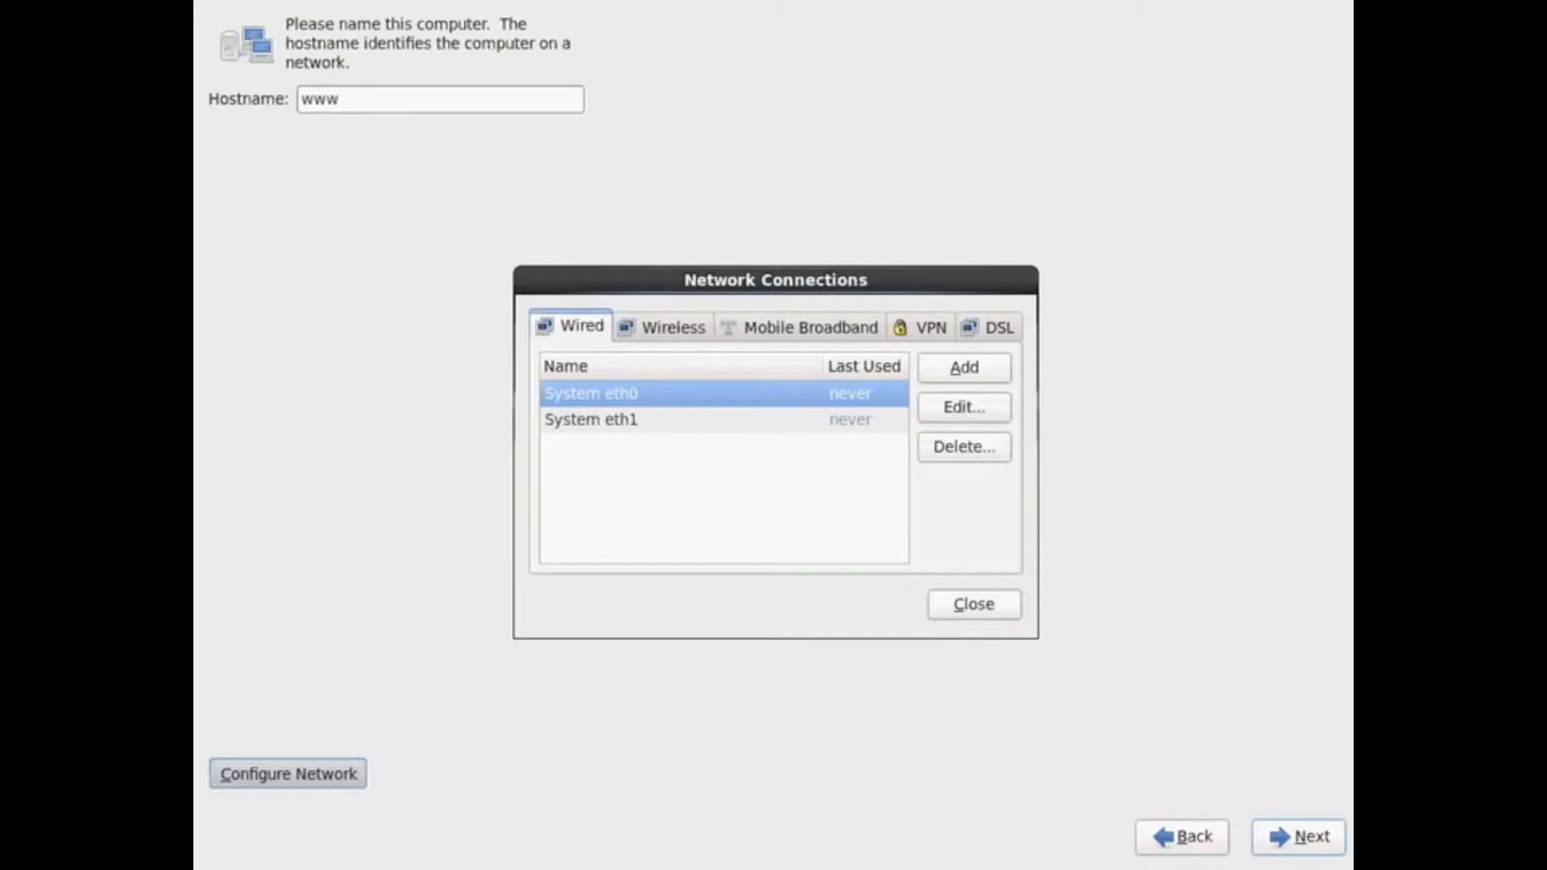
click(964, 406)
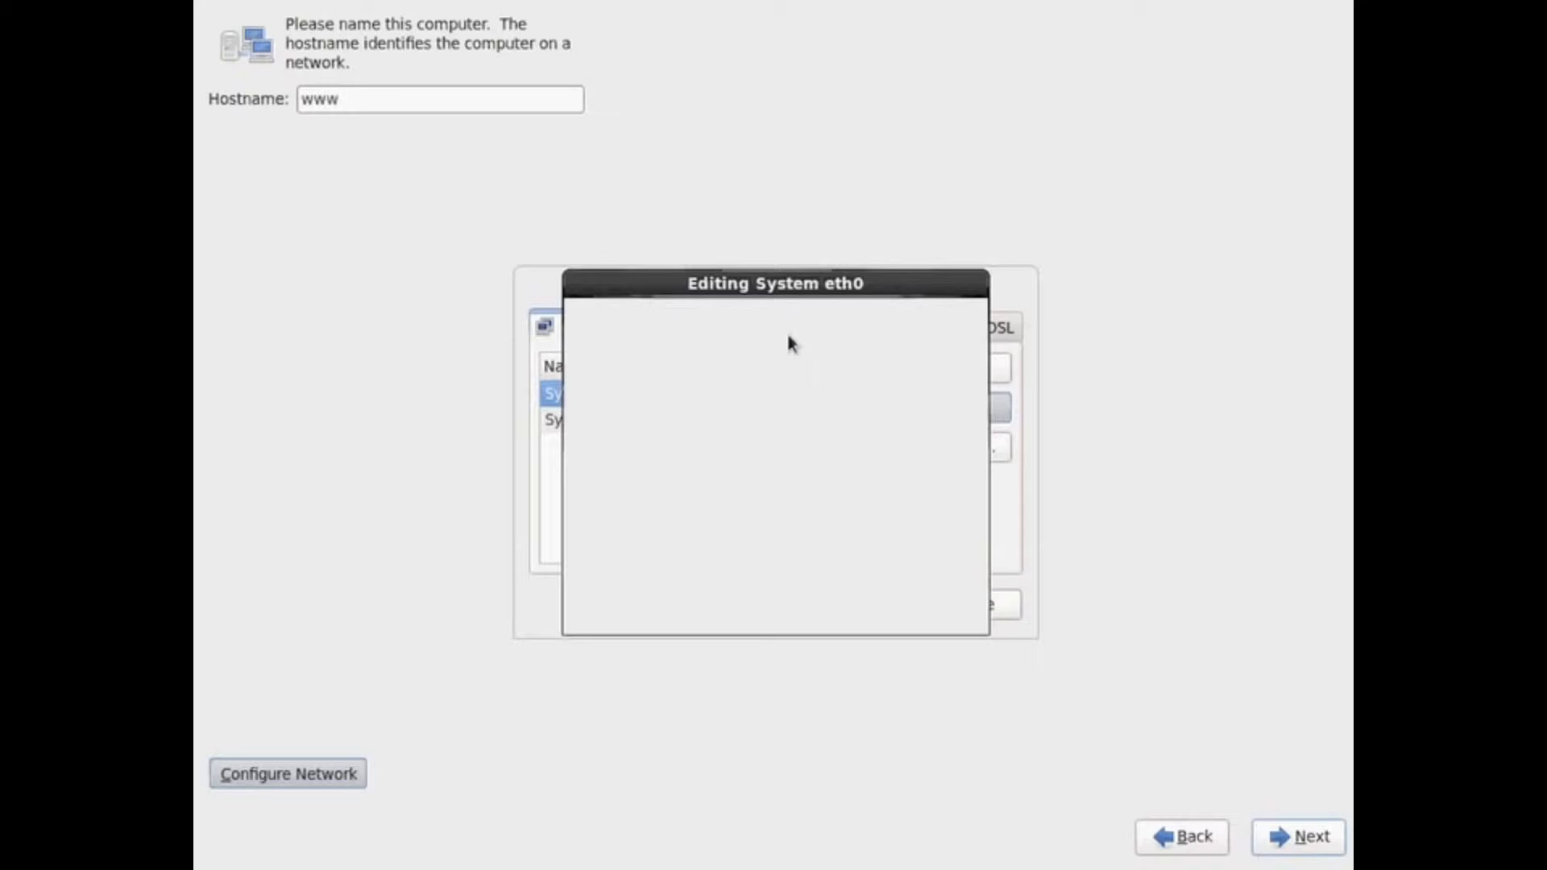
click(743, 340)
click(797, 375)
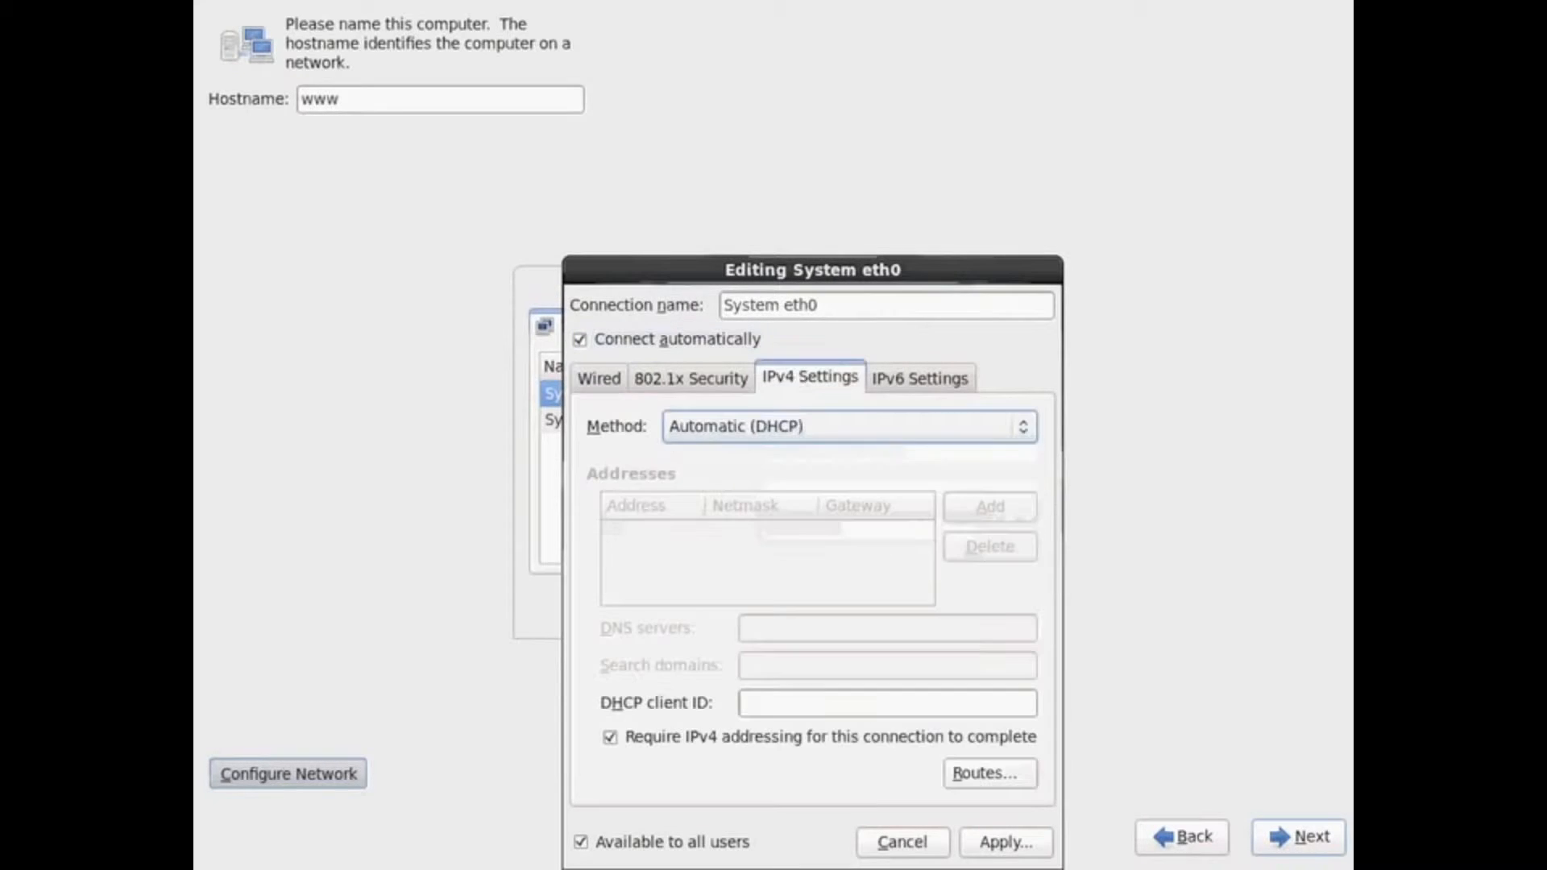
click(812, 428)
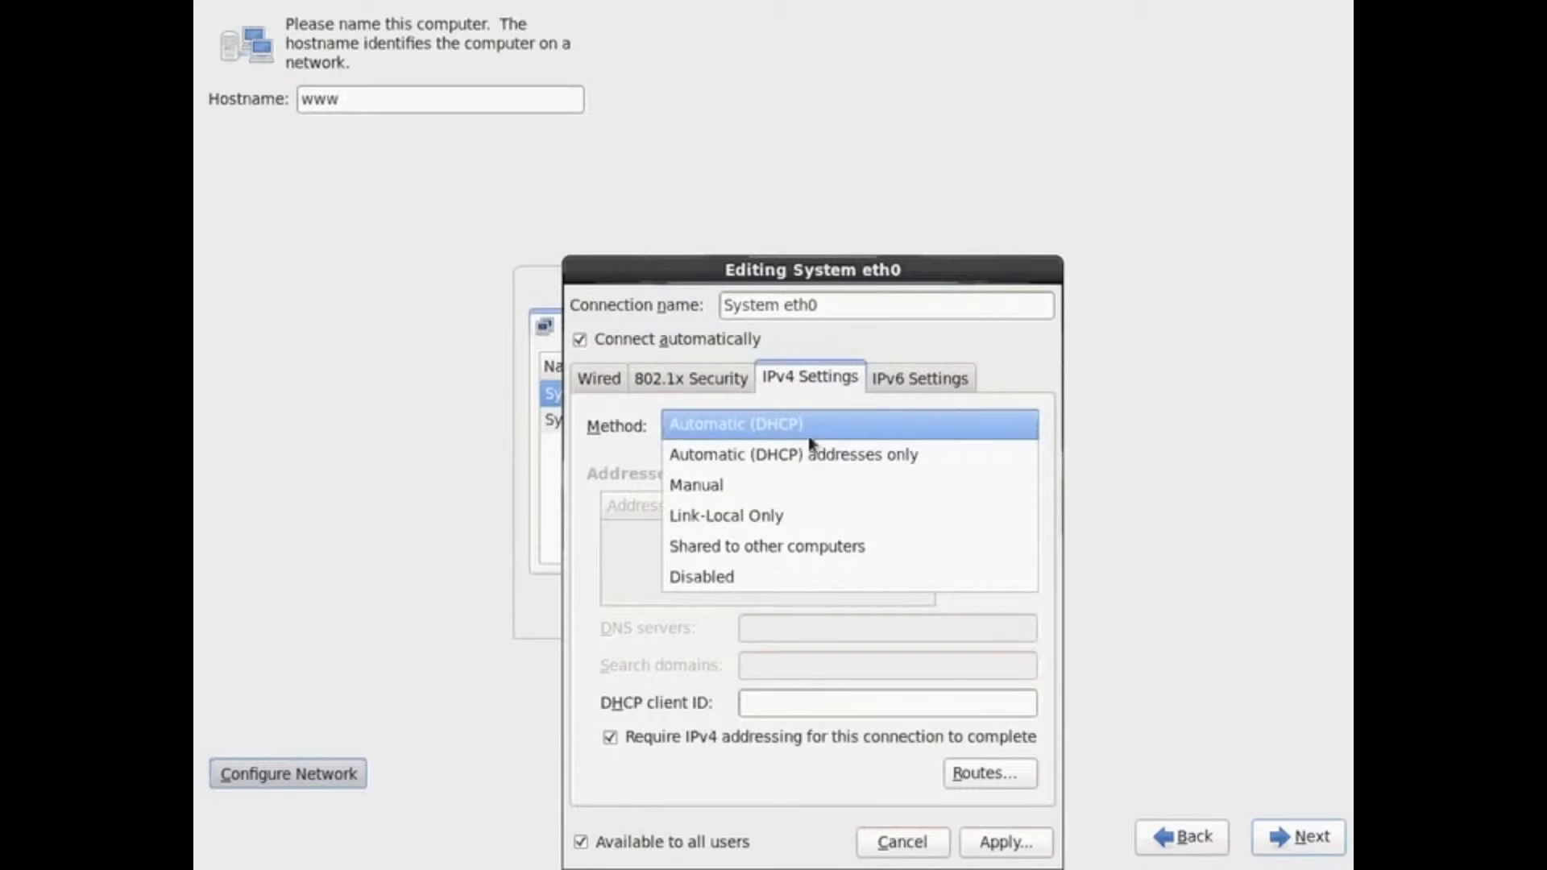
click(781, 482)
Give eth0 address 192.168.201.15, gateway 192.168.201.12 and DNS 192.168.208.5, then close
key(alt+a)
text(192.168.201)
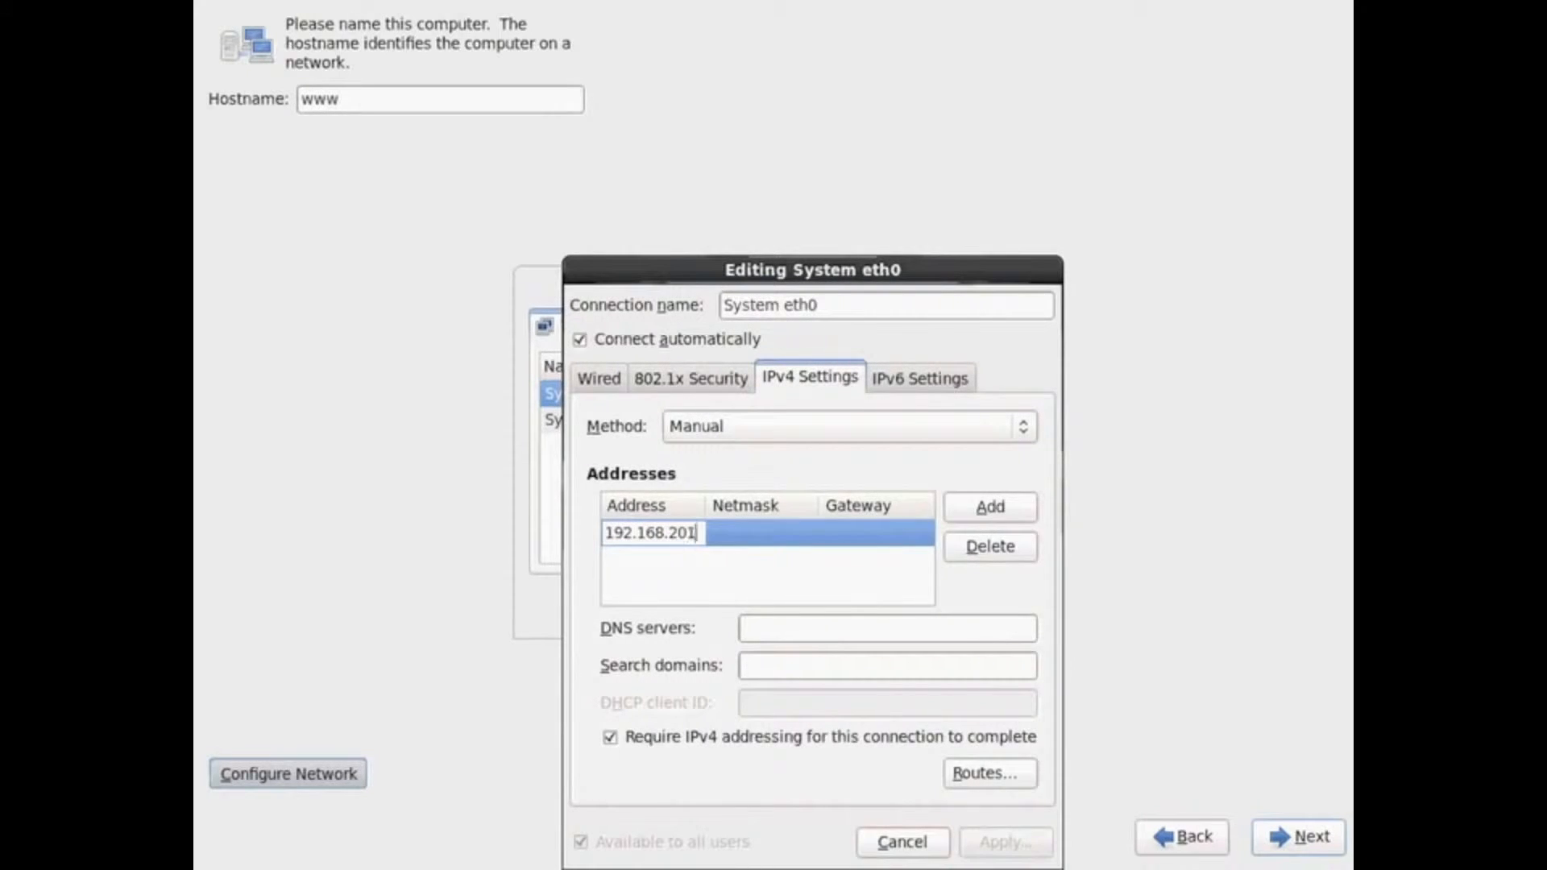
text(.15)
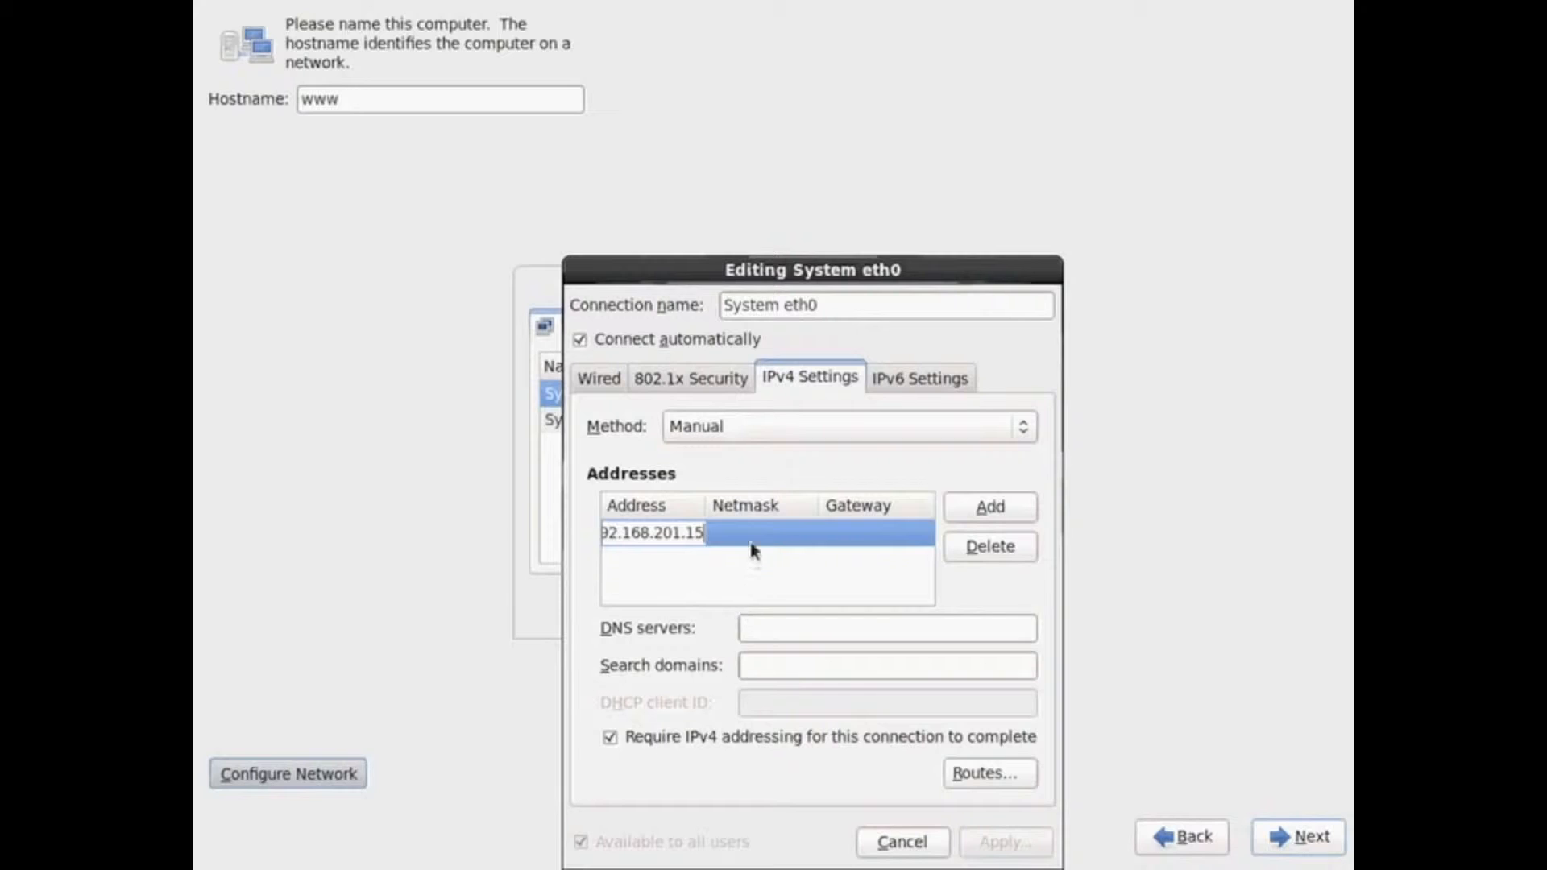
key(Tab)
key(Tab)
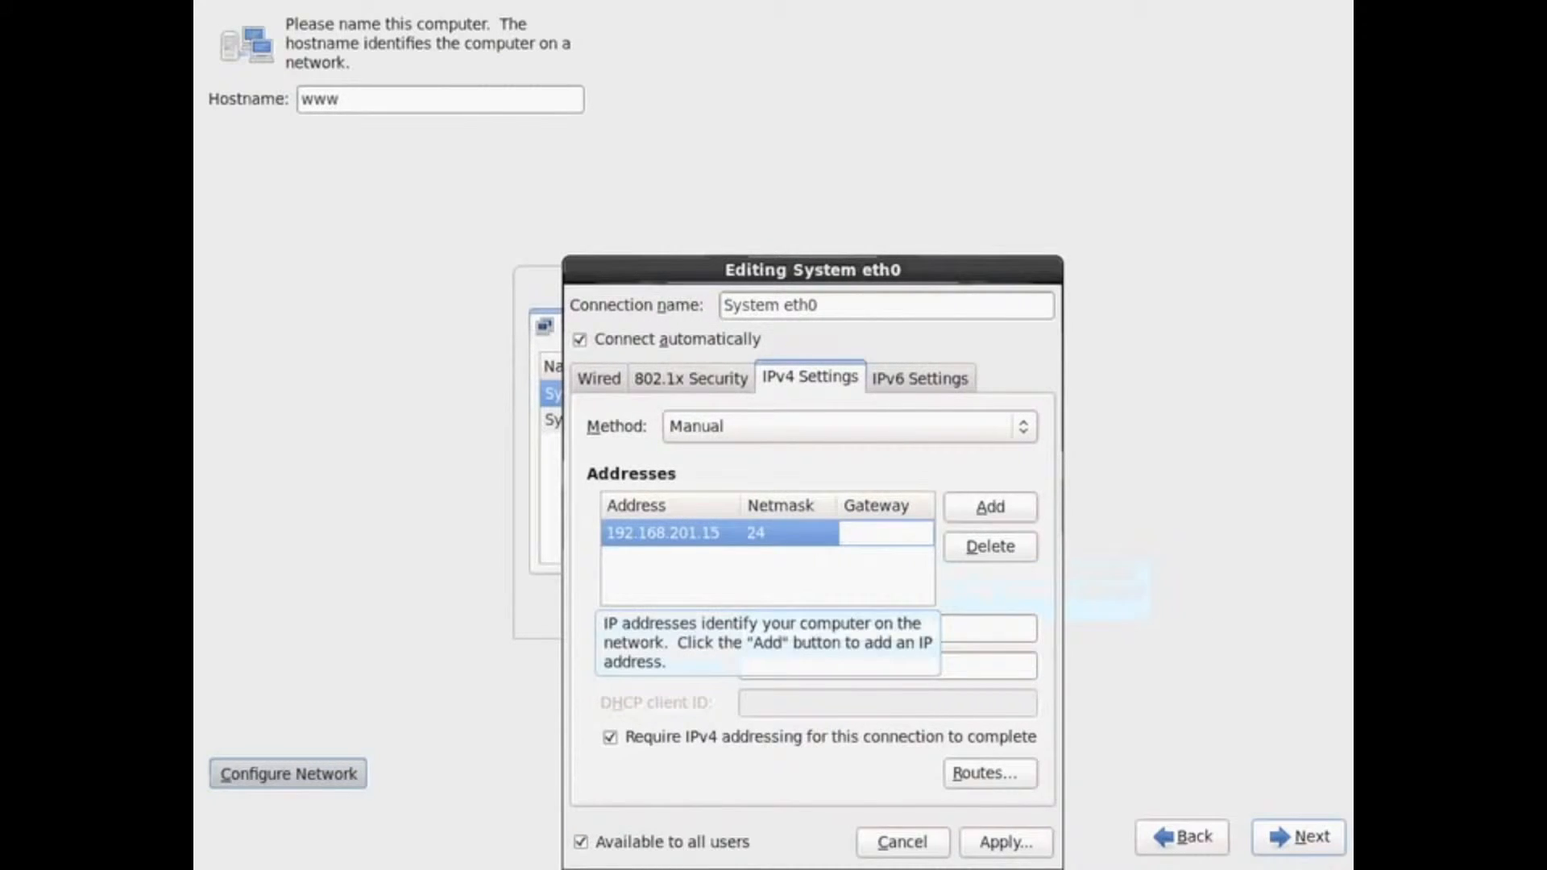
text(192.1)
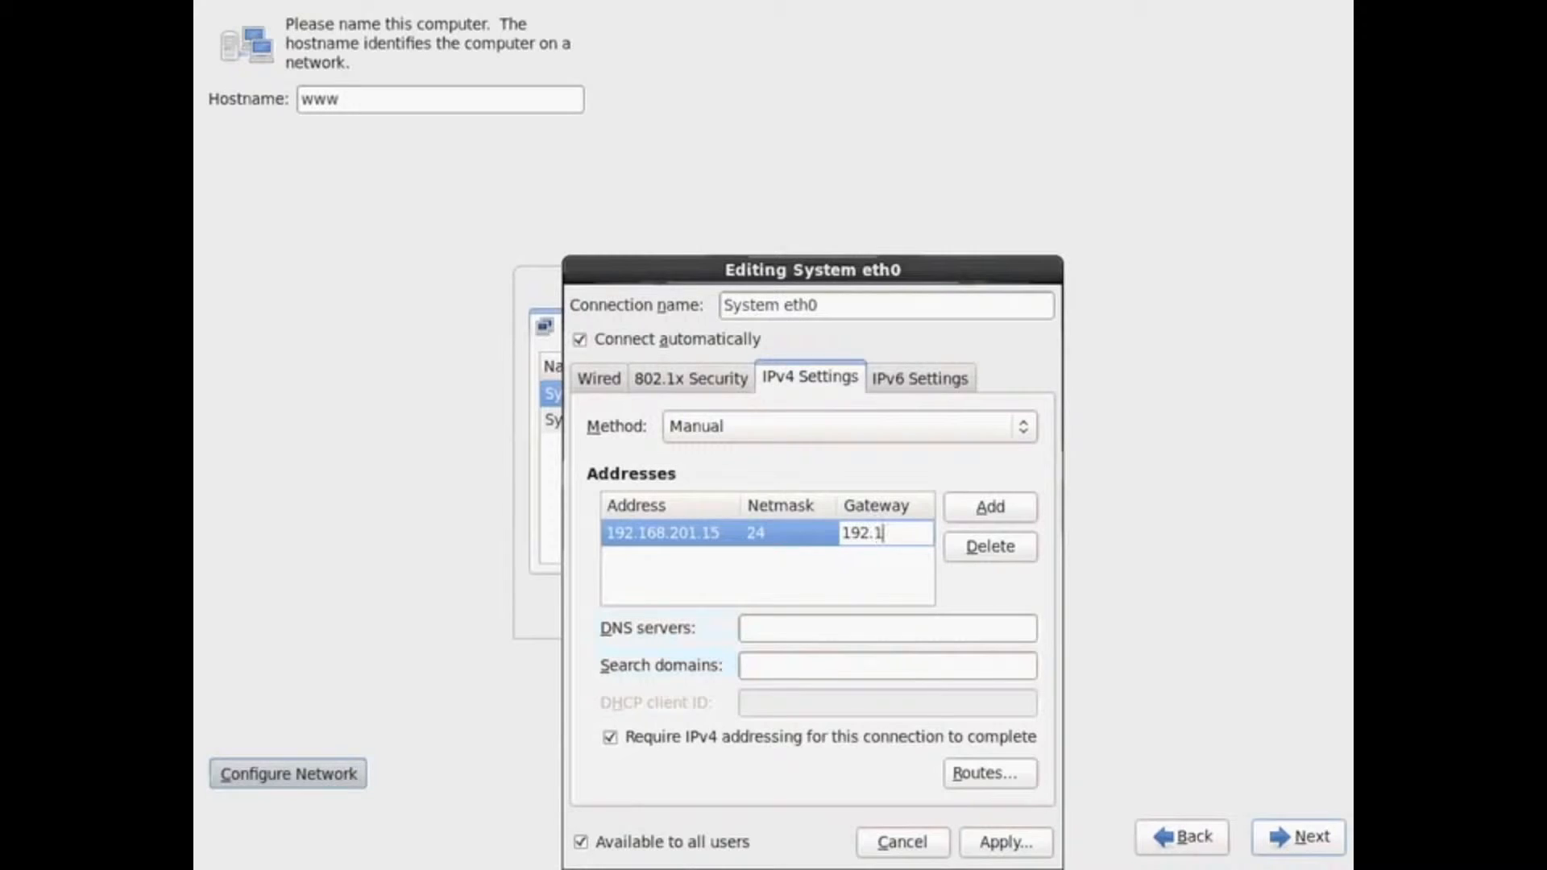
text(68.)
text(201.12)
click(890, 636)
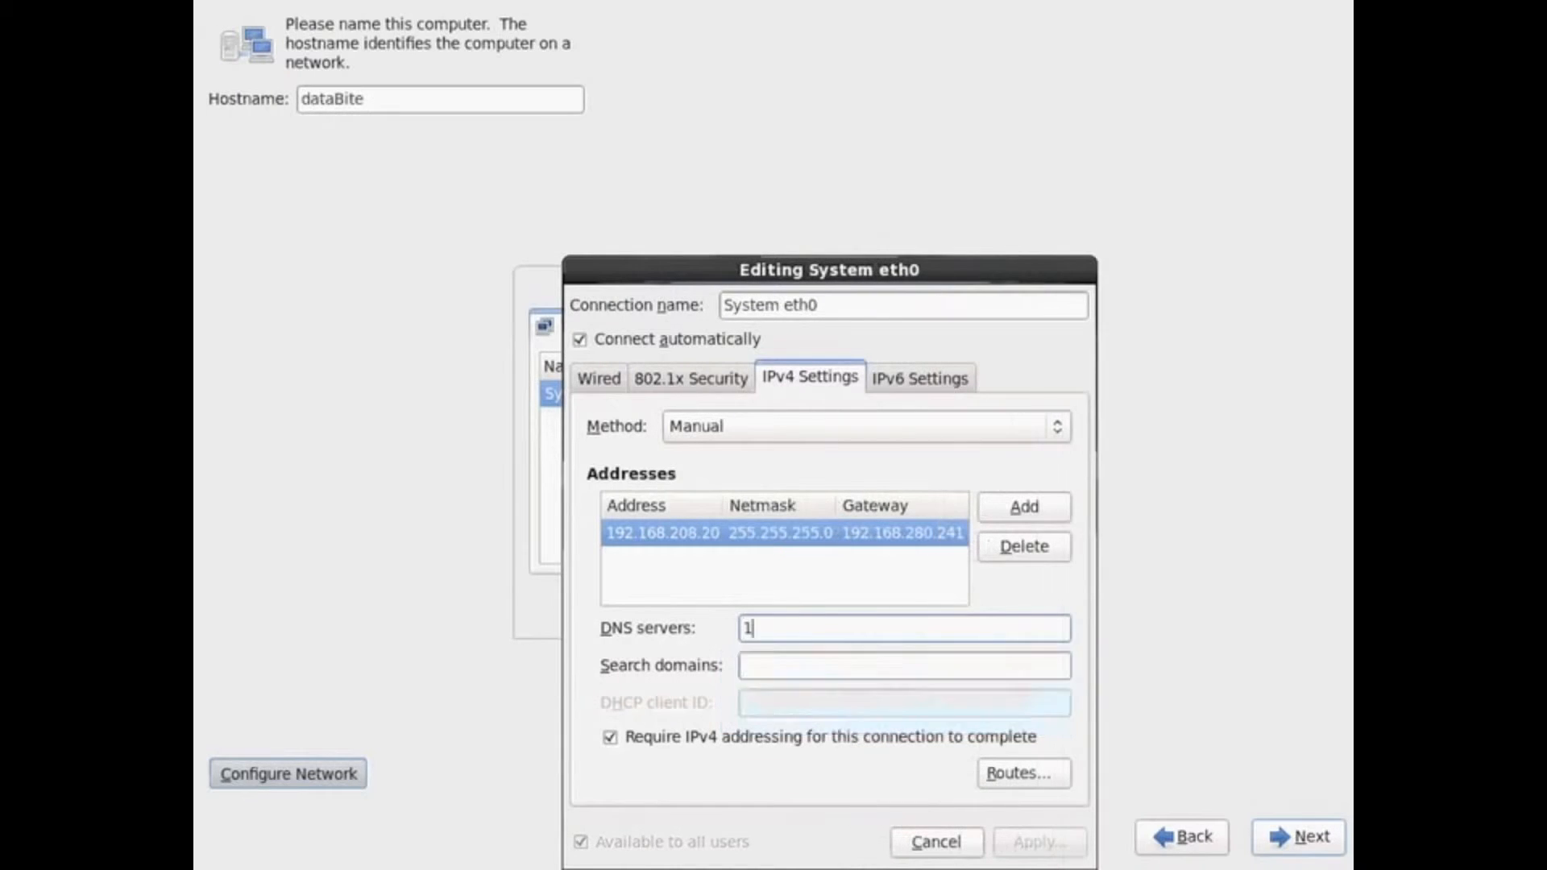
text(192.1)
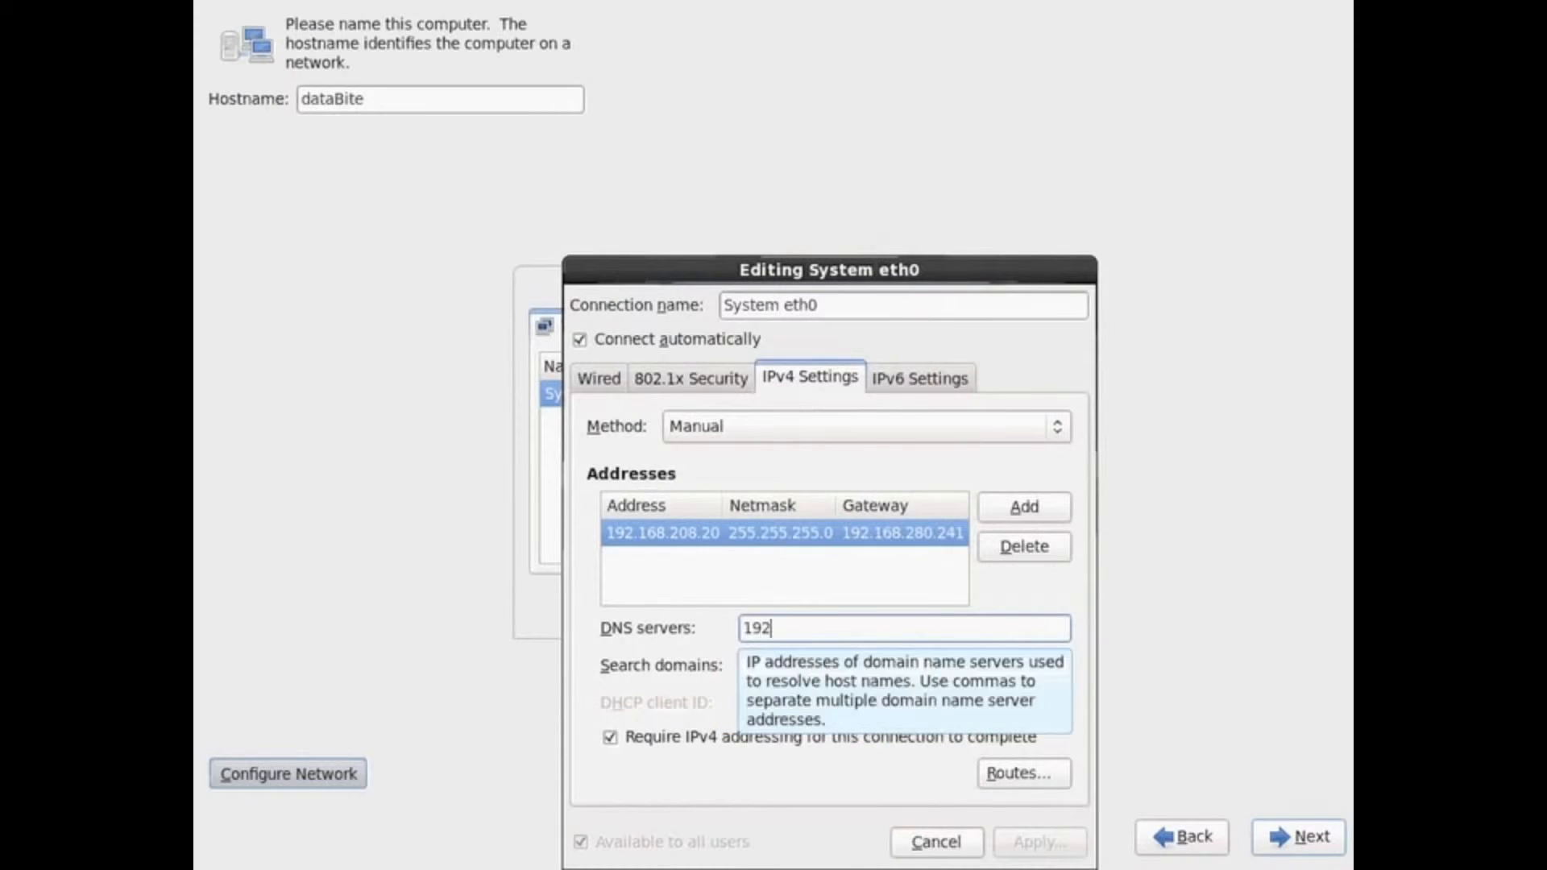
text(68.208.5)
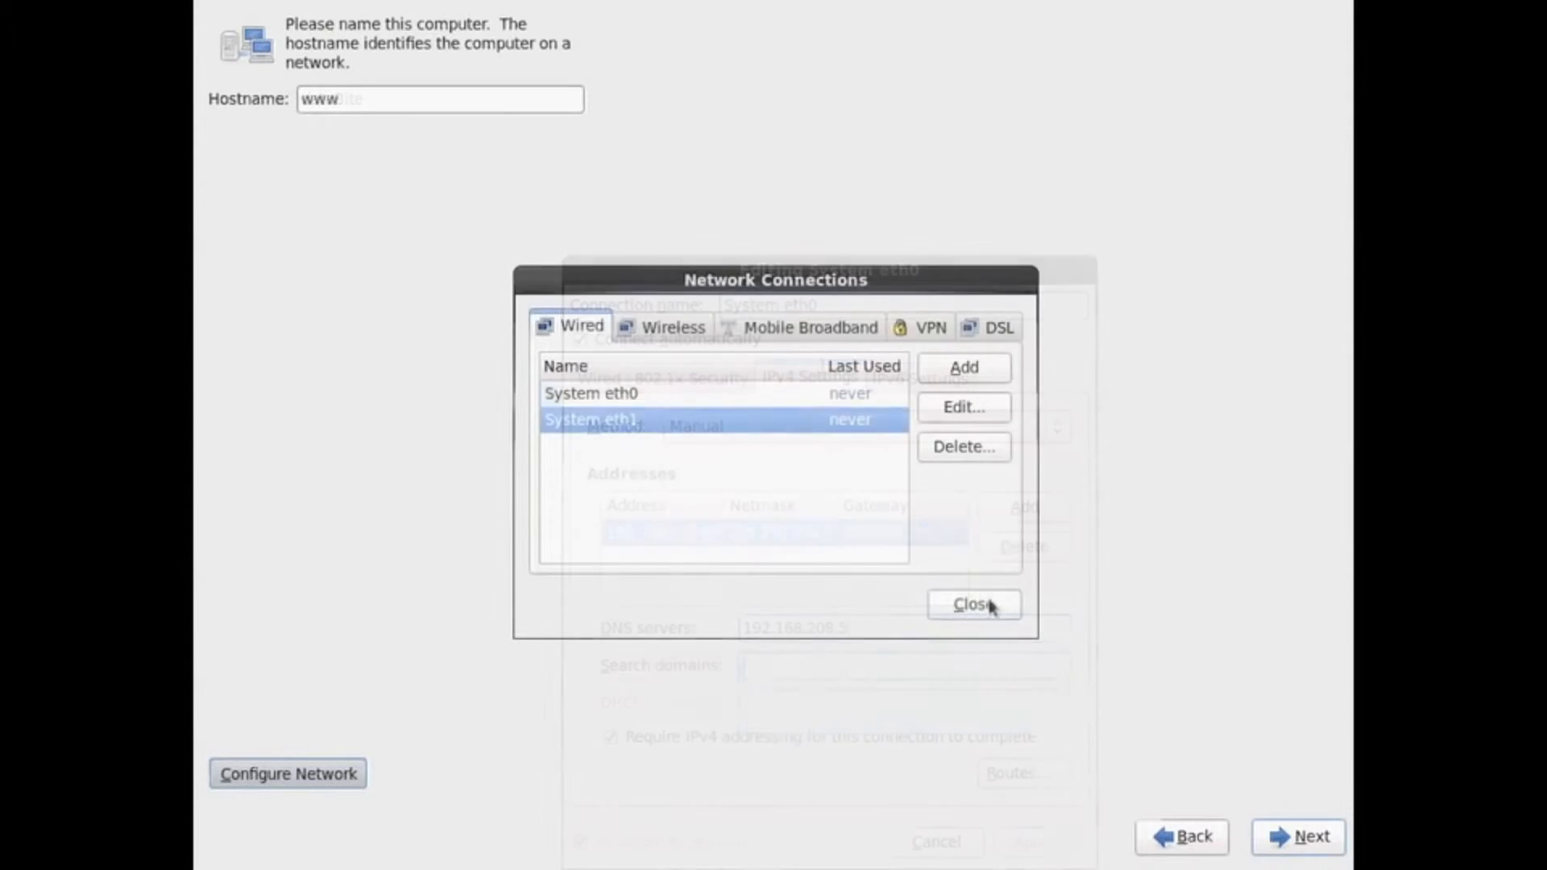
click(977, 604)
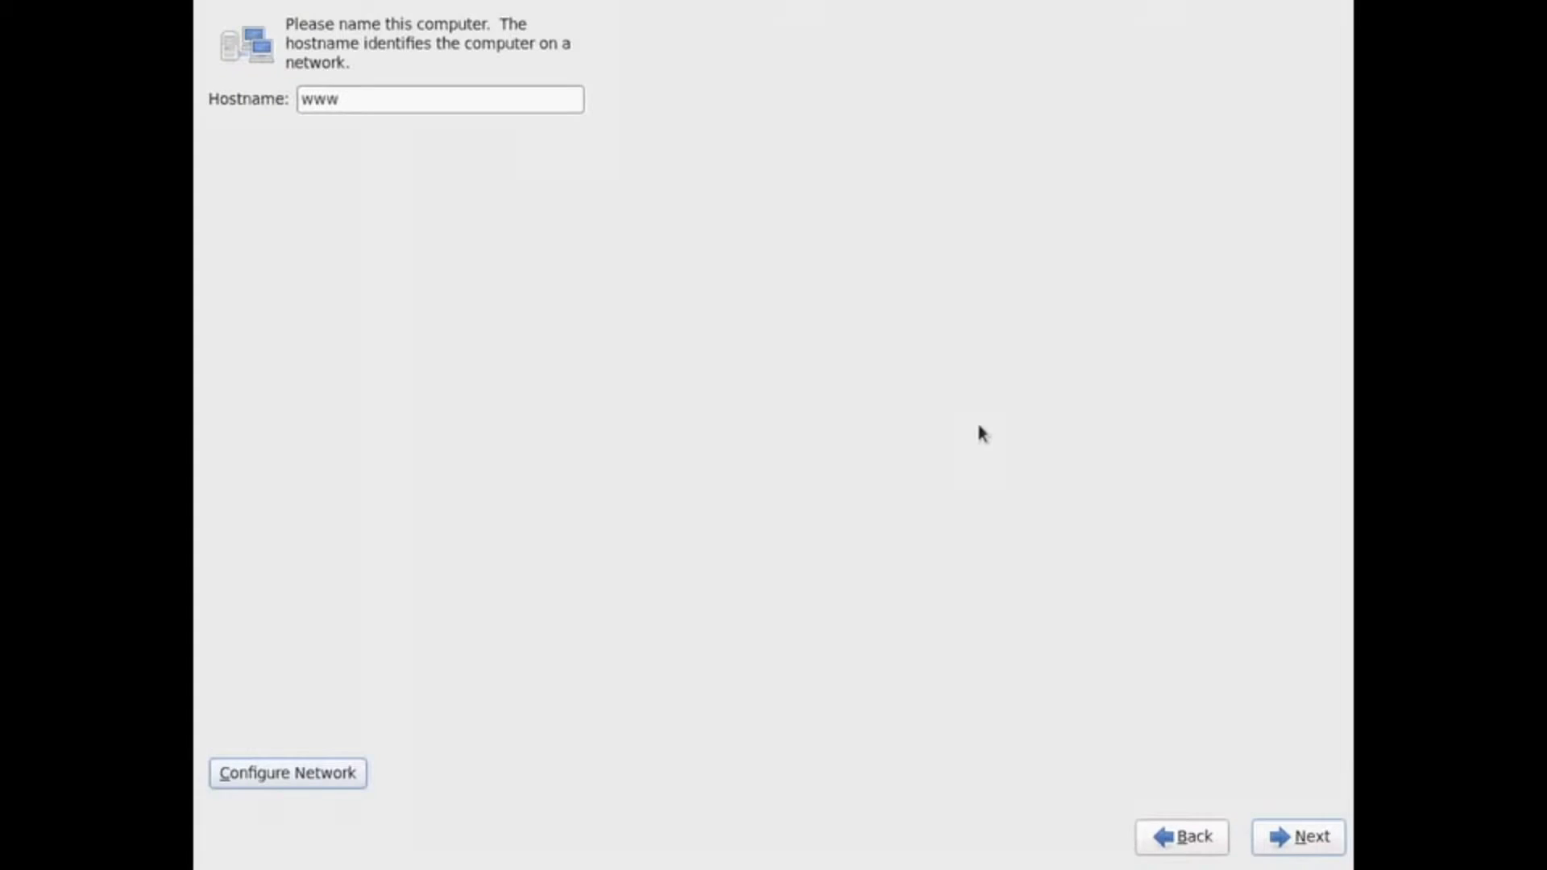
Continue past the hostname page and enter the root password and its confirmation
click(1286, 842)
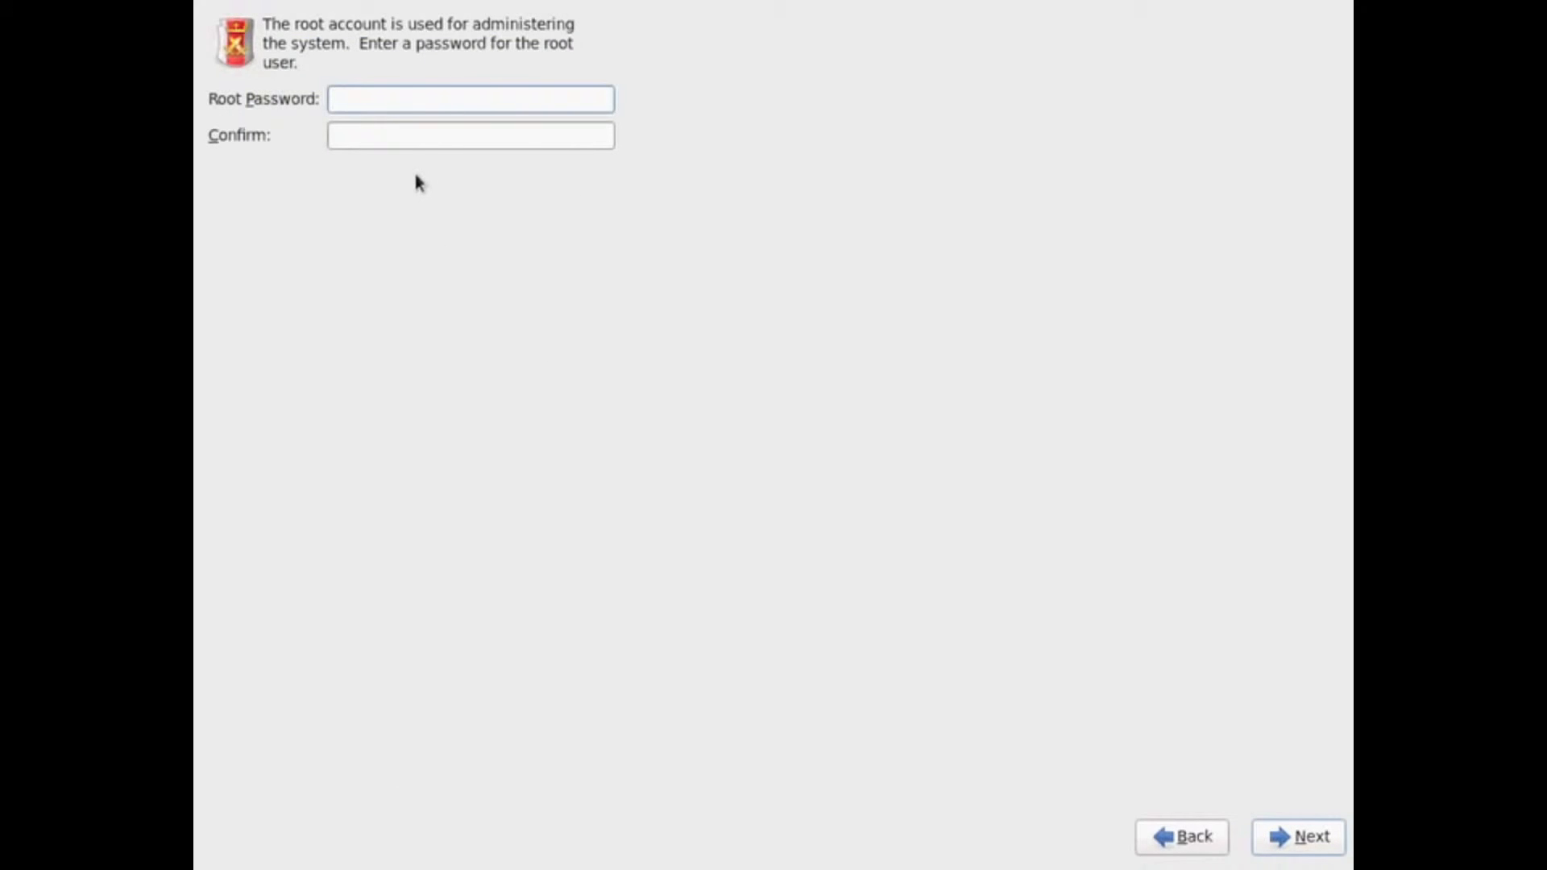
text(••••••••)
key(Tab)
text(•••)
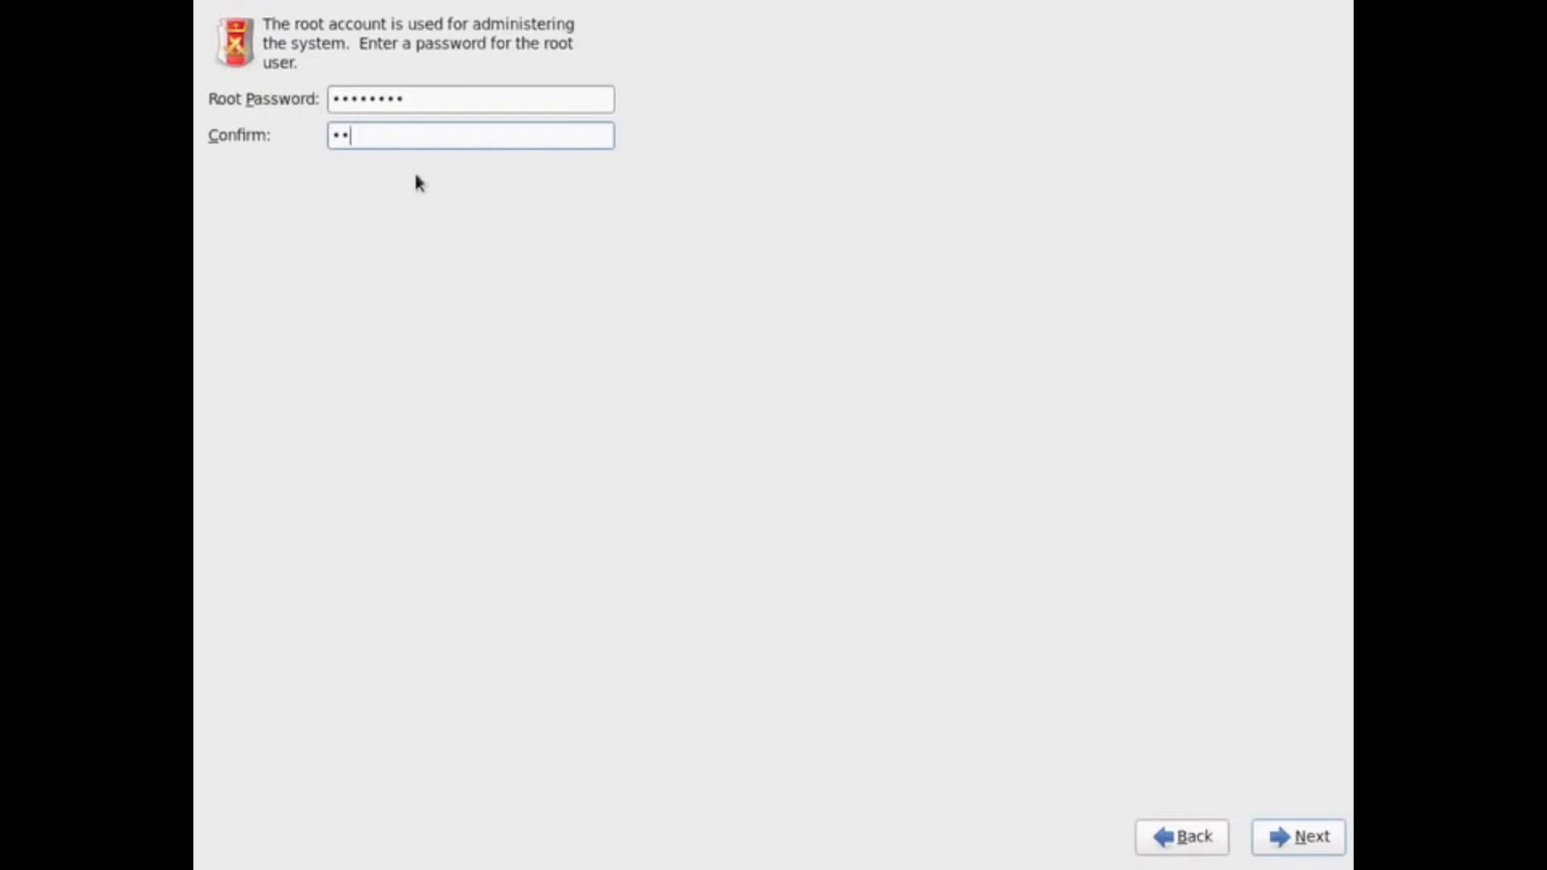
text(•)
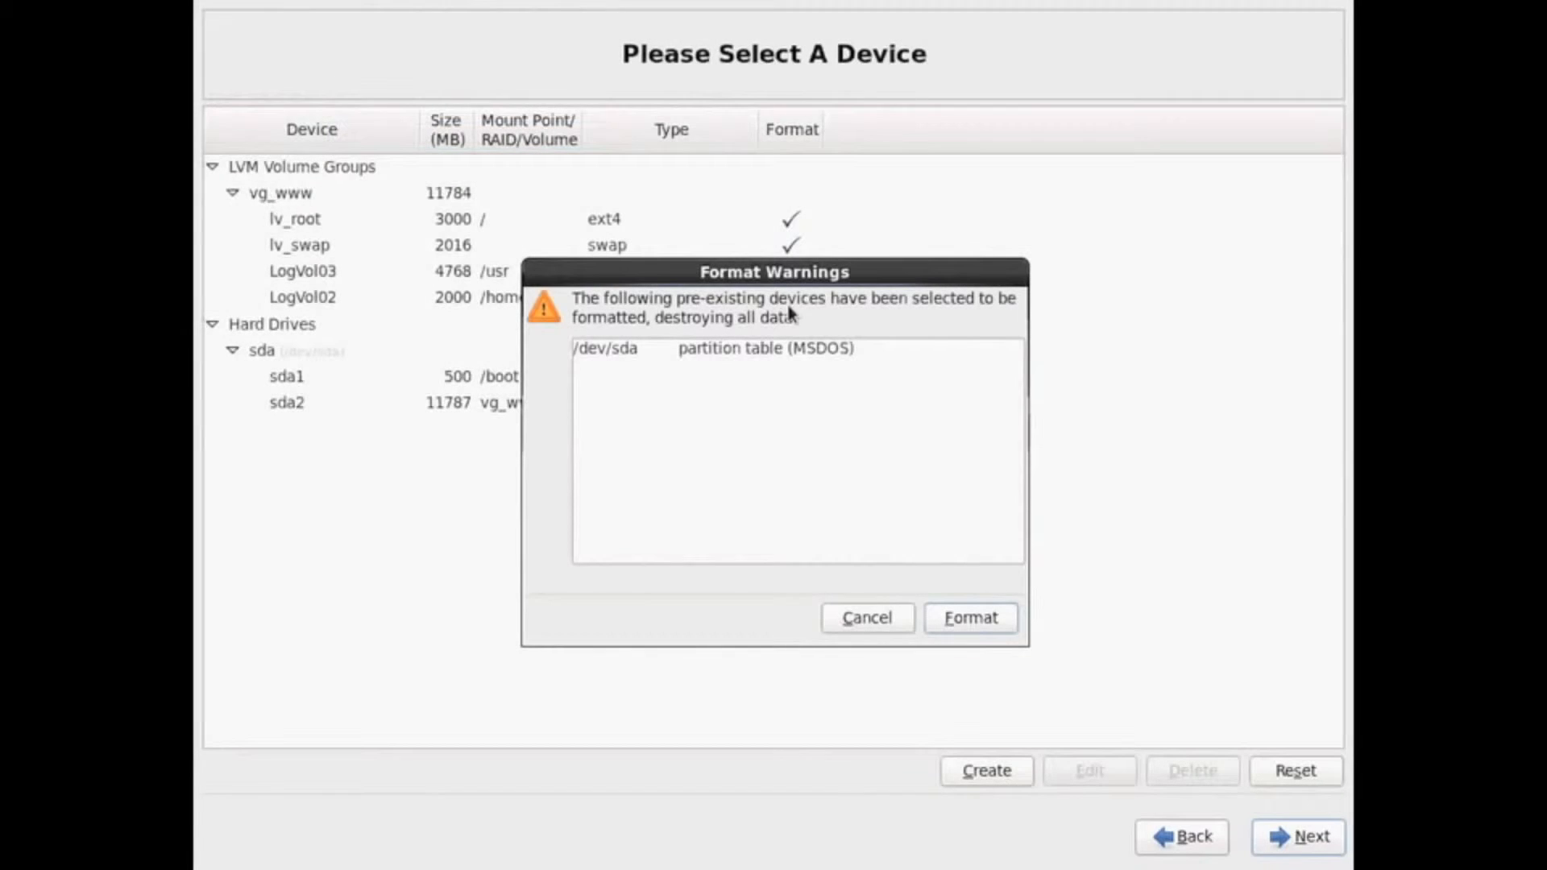
Approve formatting /dev/sda, set and confirm the encryption passphrase, and write changes to disk
click(976, 626)
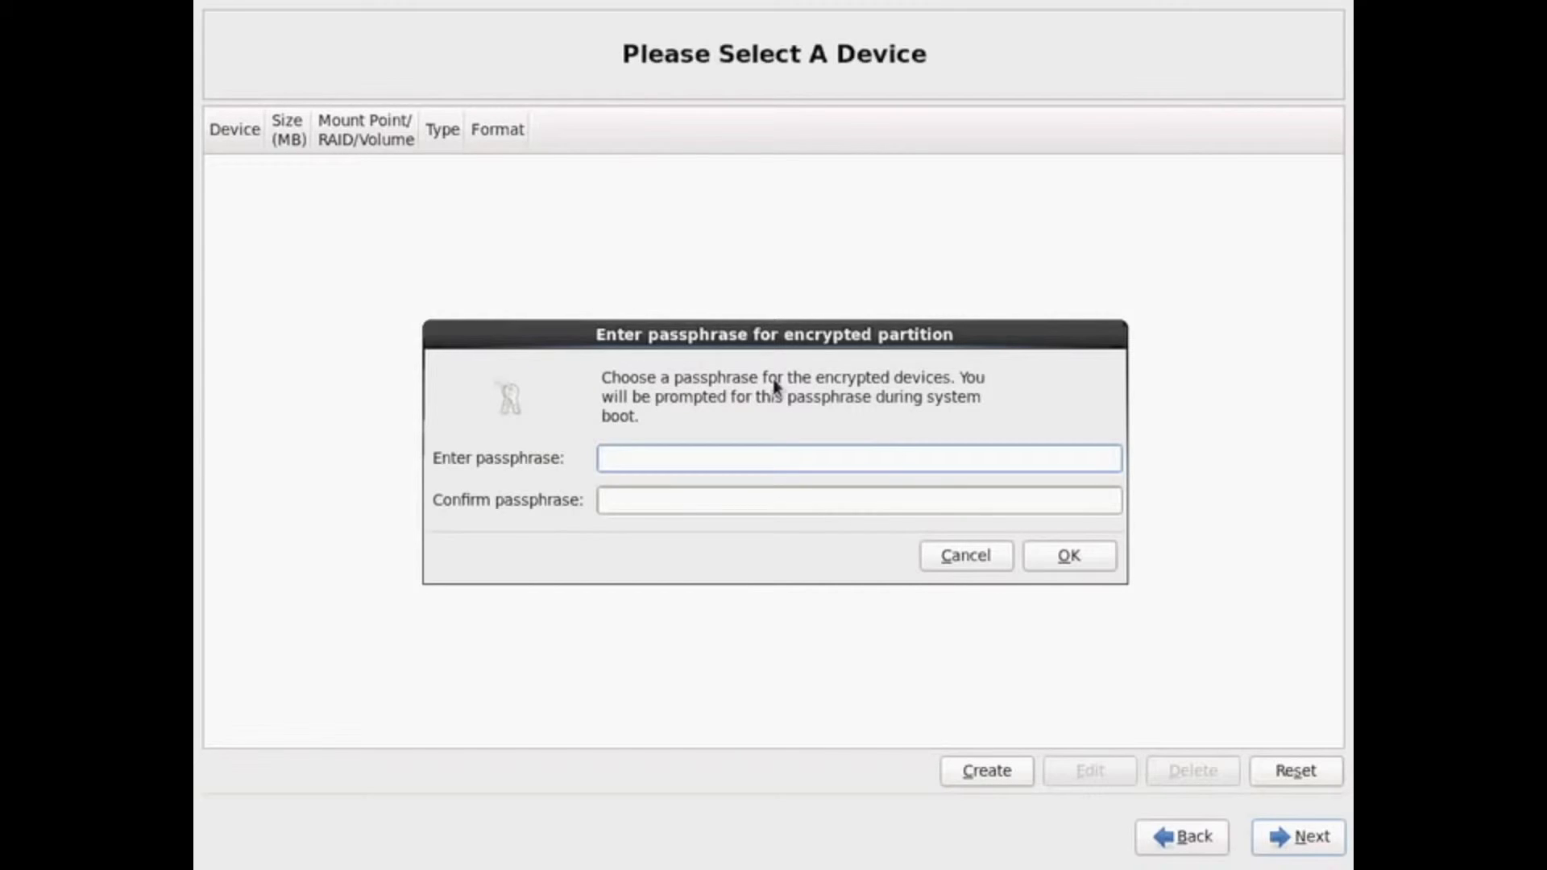
text(•••••••••)
key(Tab)
text(••••••)
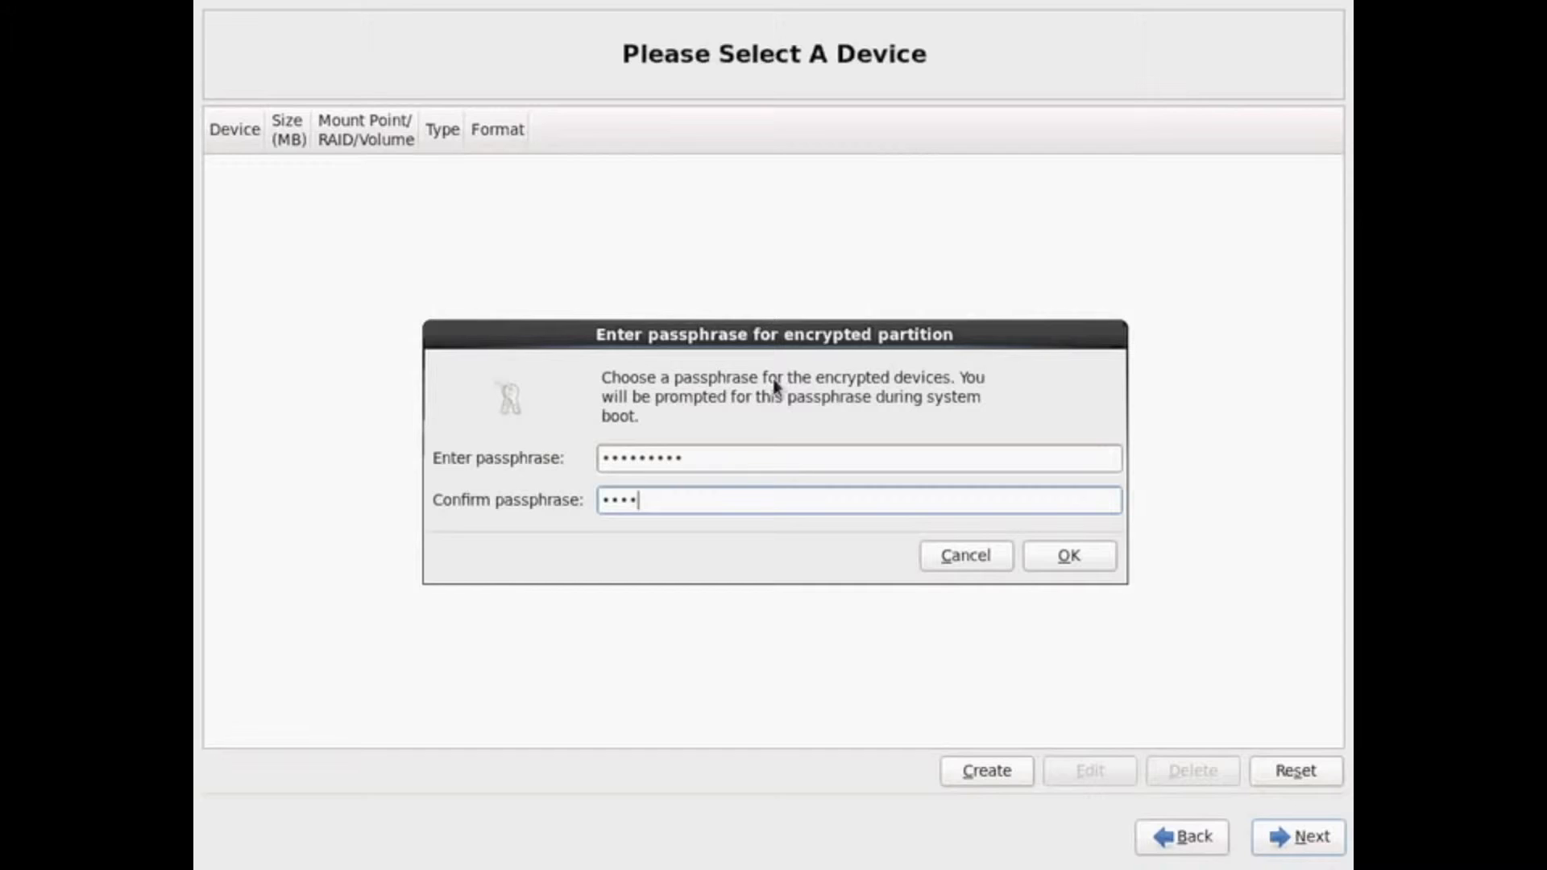
text(•••)
click(1097, 564)
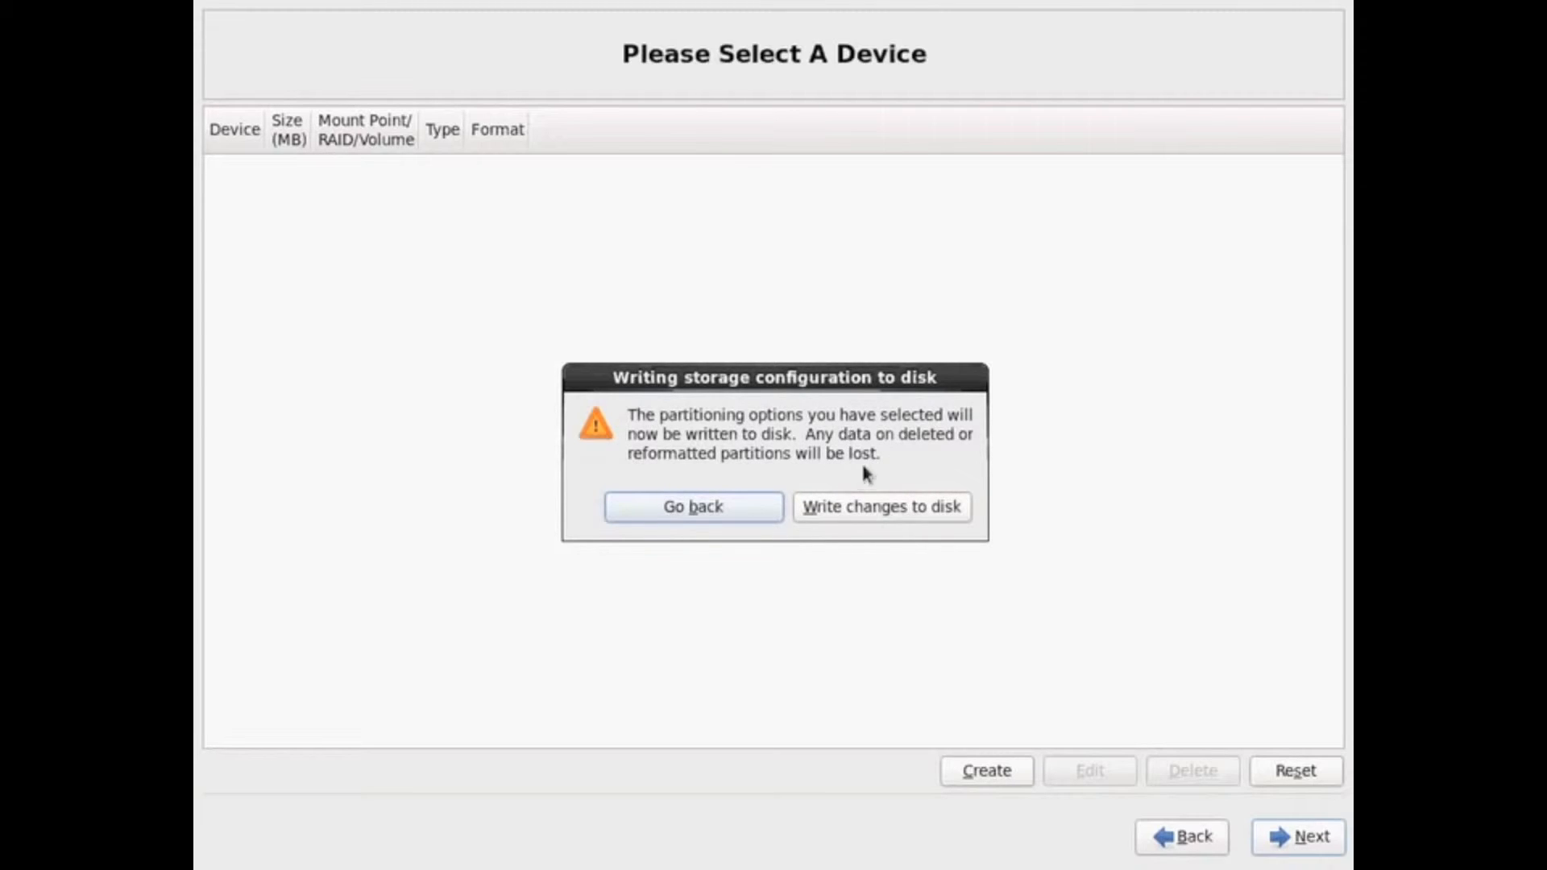
click(894, 508)
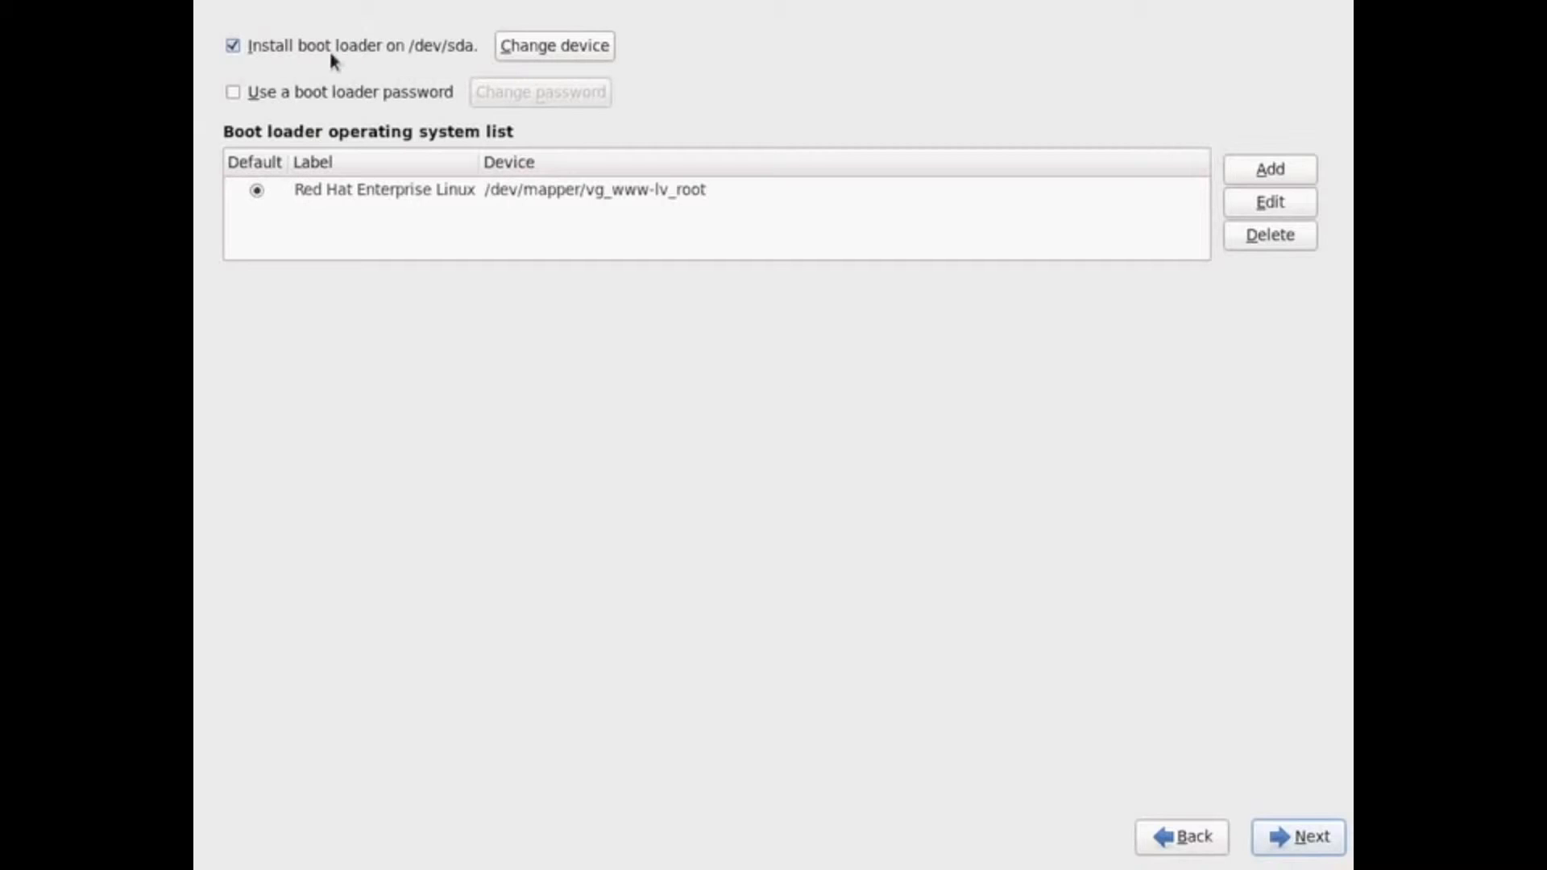
Enable a boot loader password, enter and confirm it, and continue to software selection
click(233, 92)
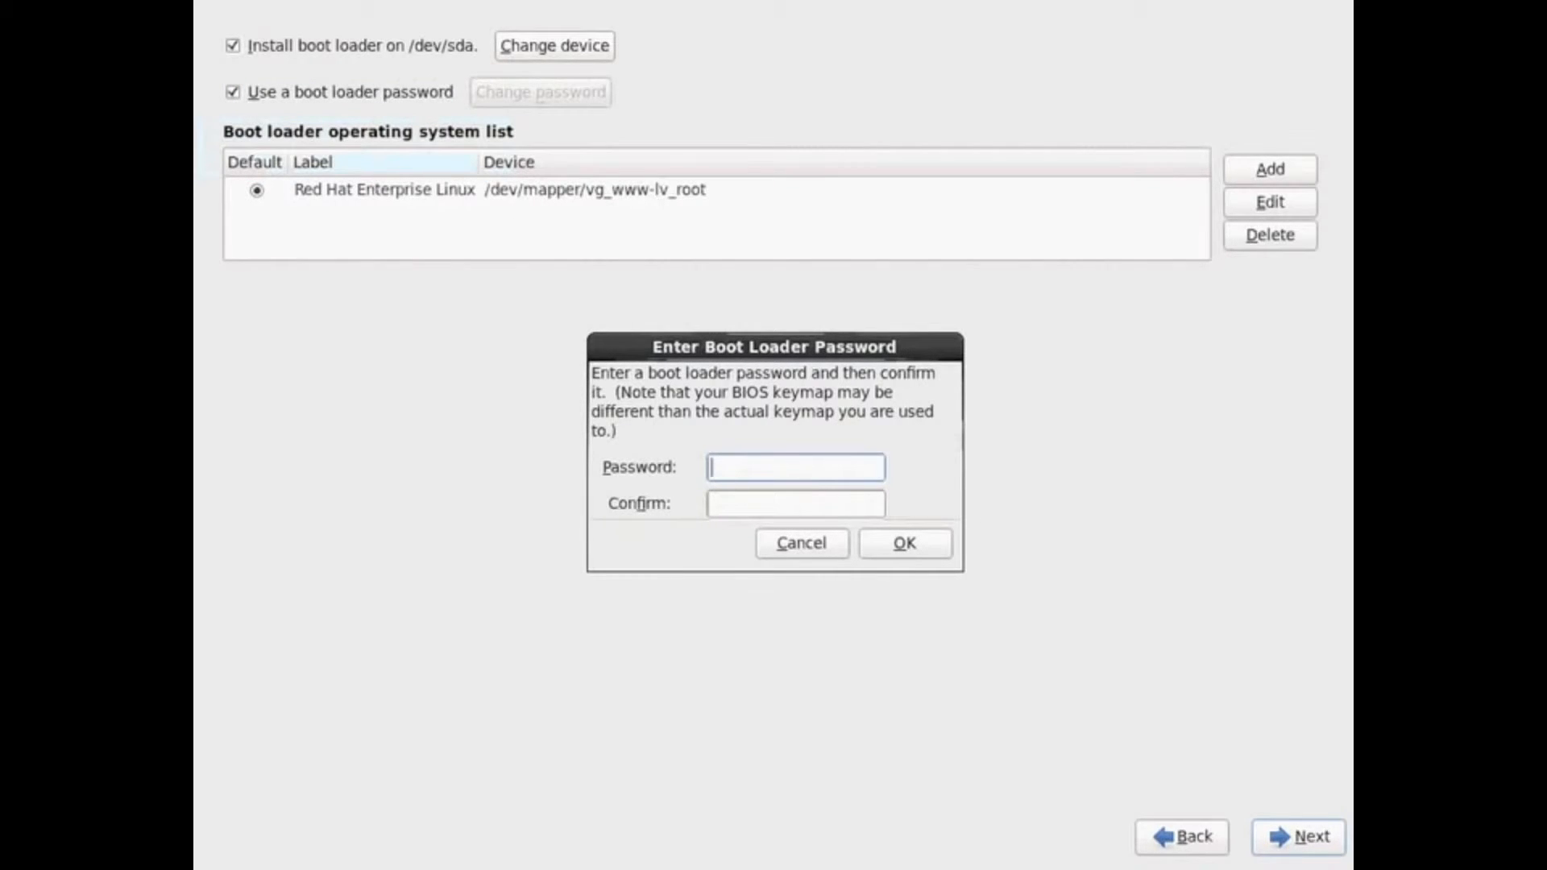
text(•••••••••)
key(Tab)
text(••••••••)
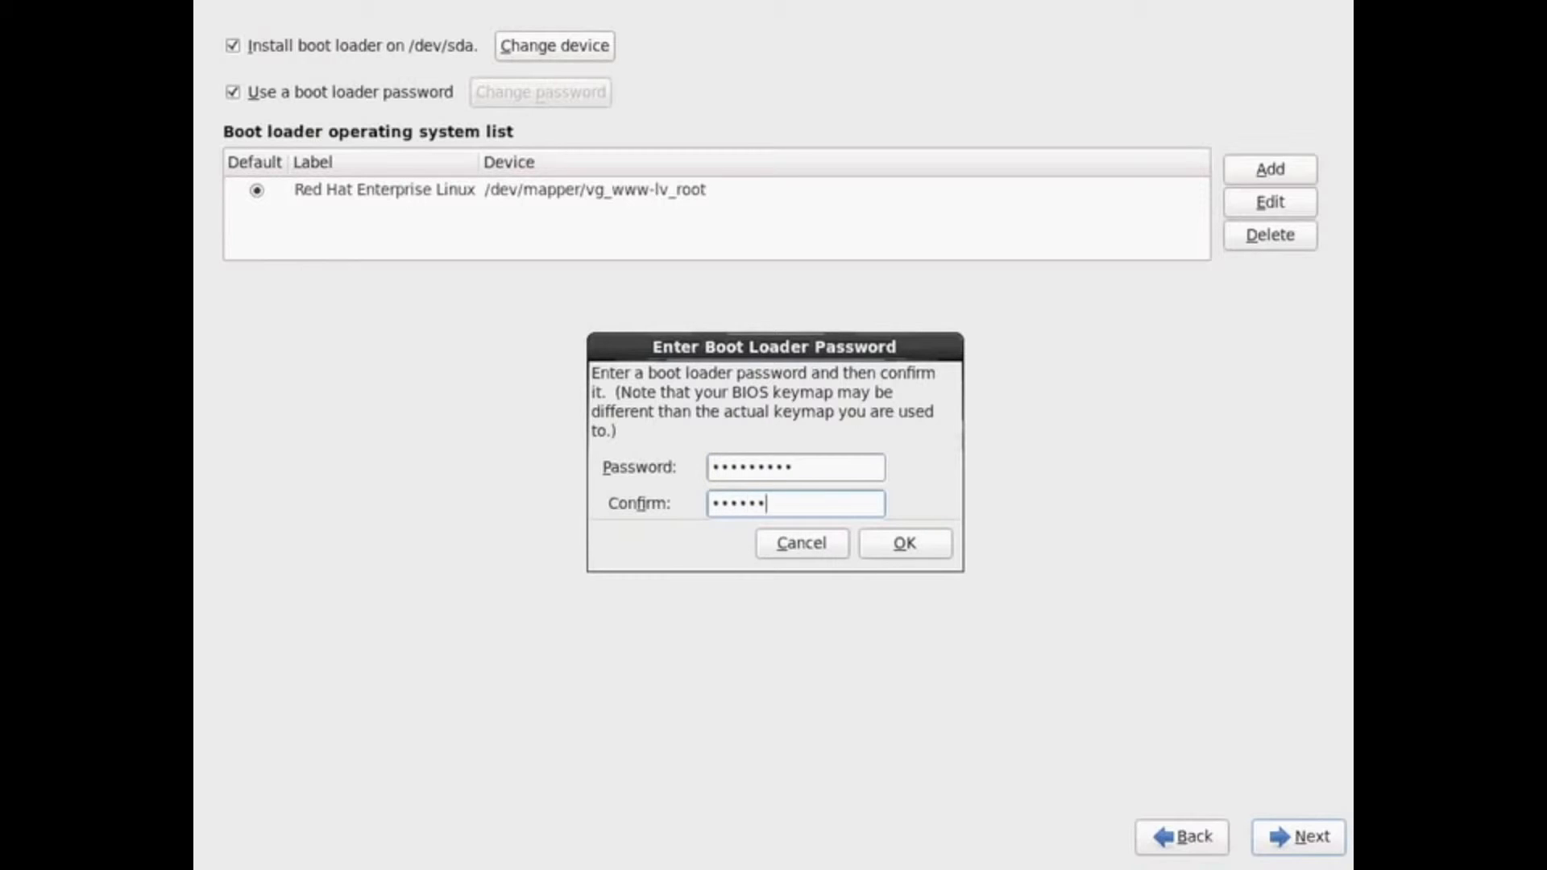
text(•)
click(904, 544)
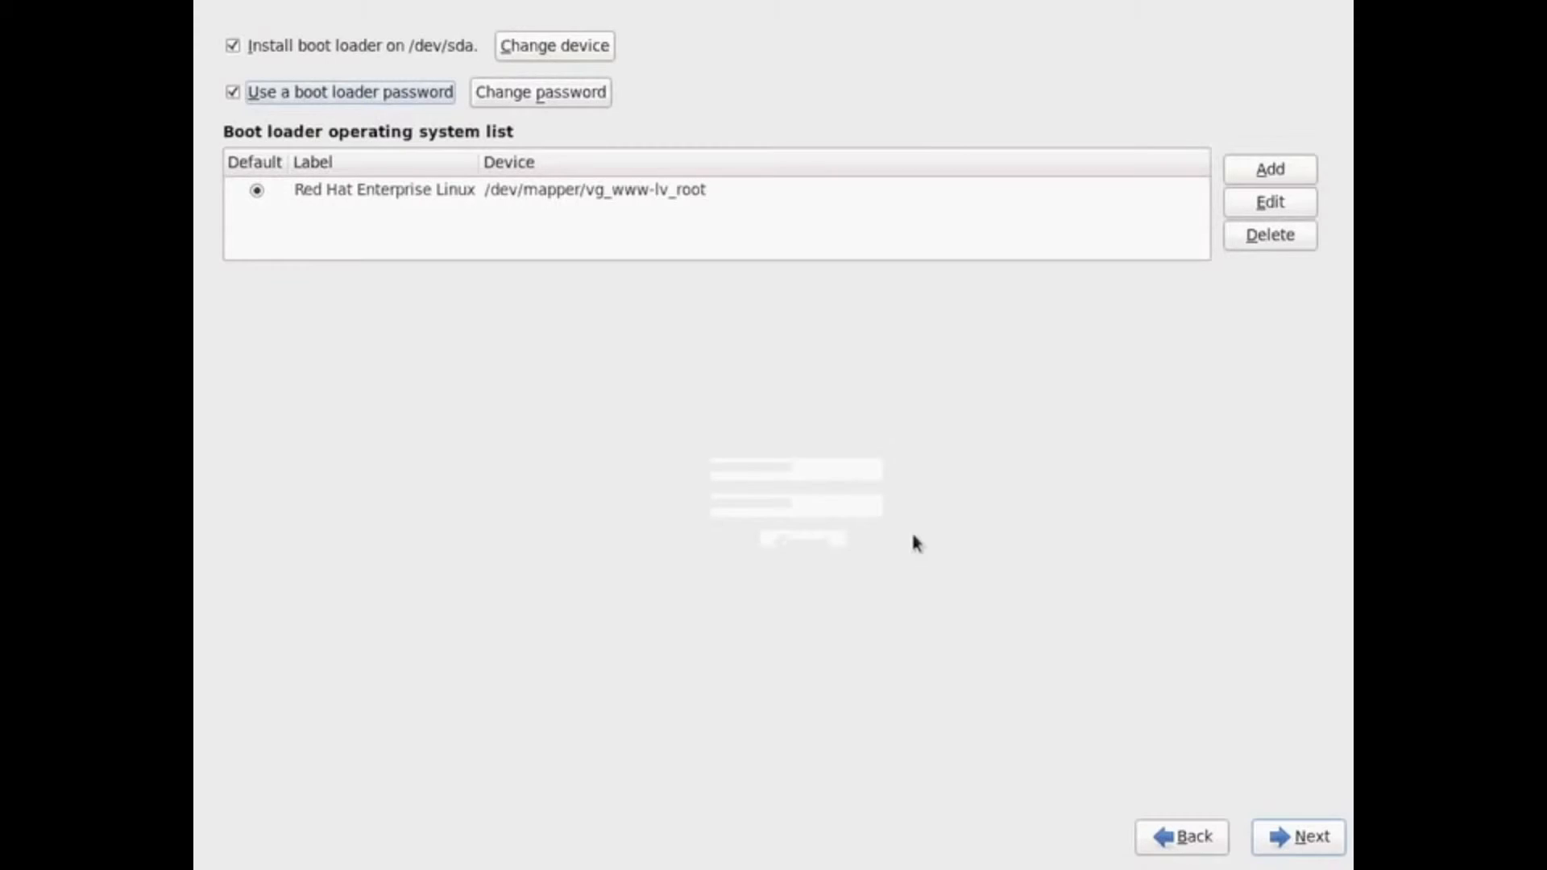
click(1300, 836)
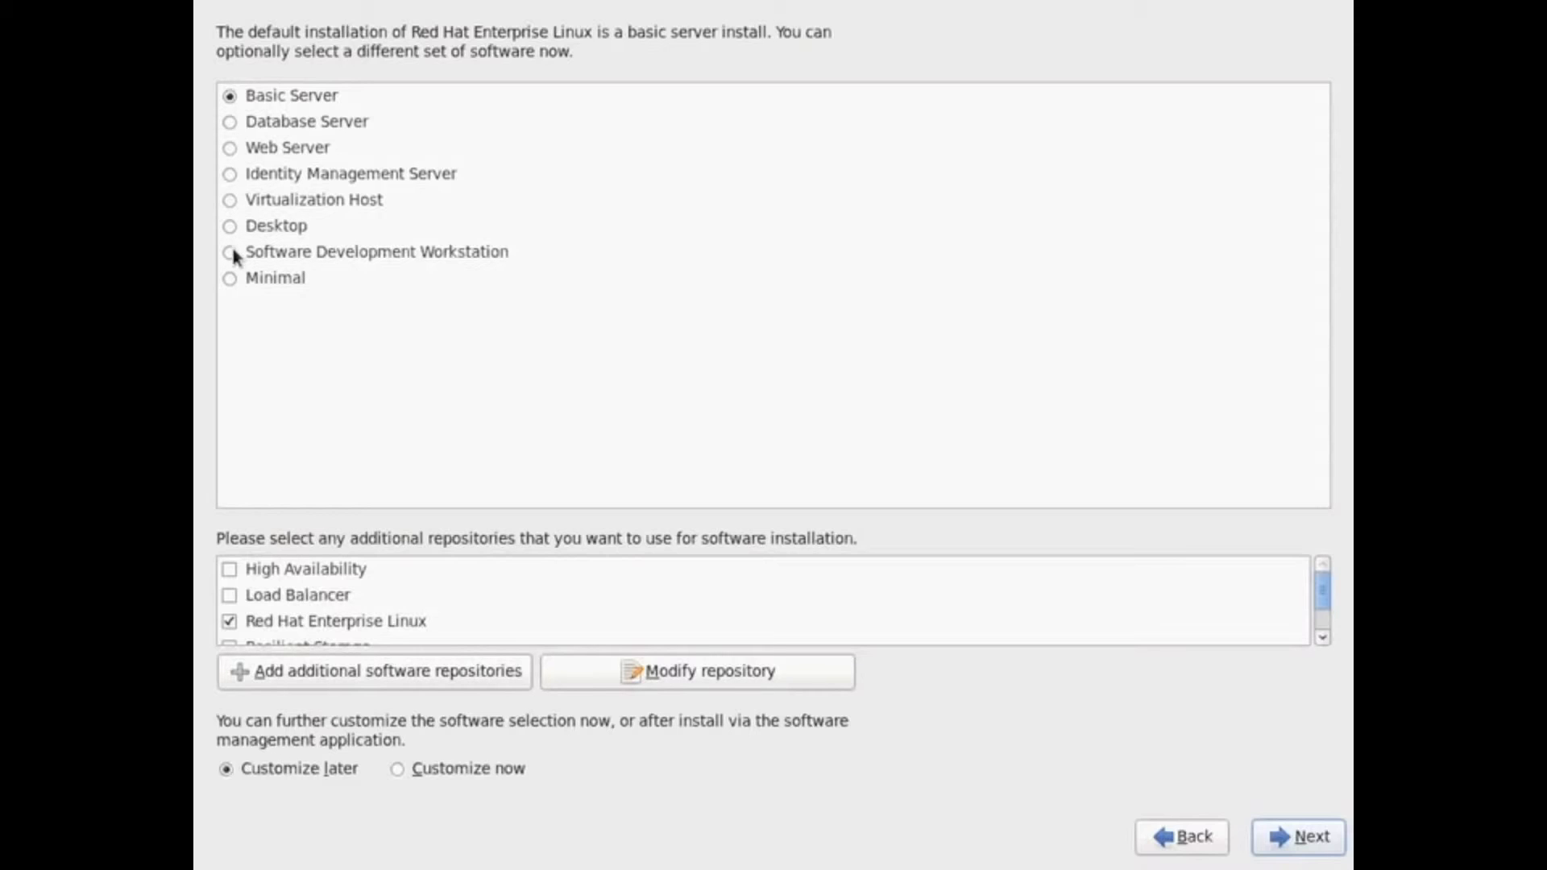
Choose to customize the software selection now and continue to the package group list
drag(1322, 606, 1318, 625)
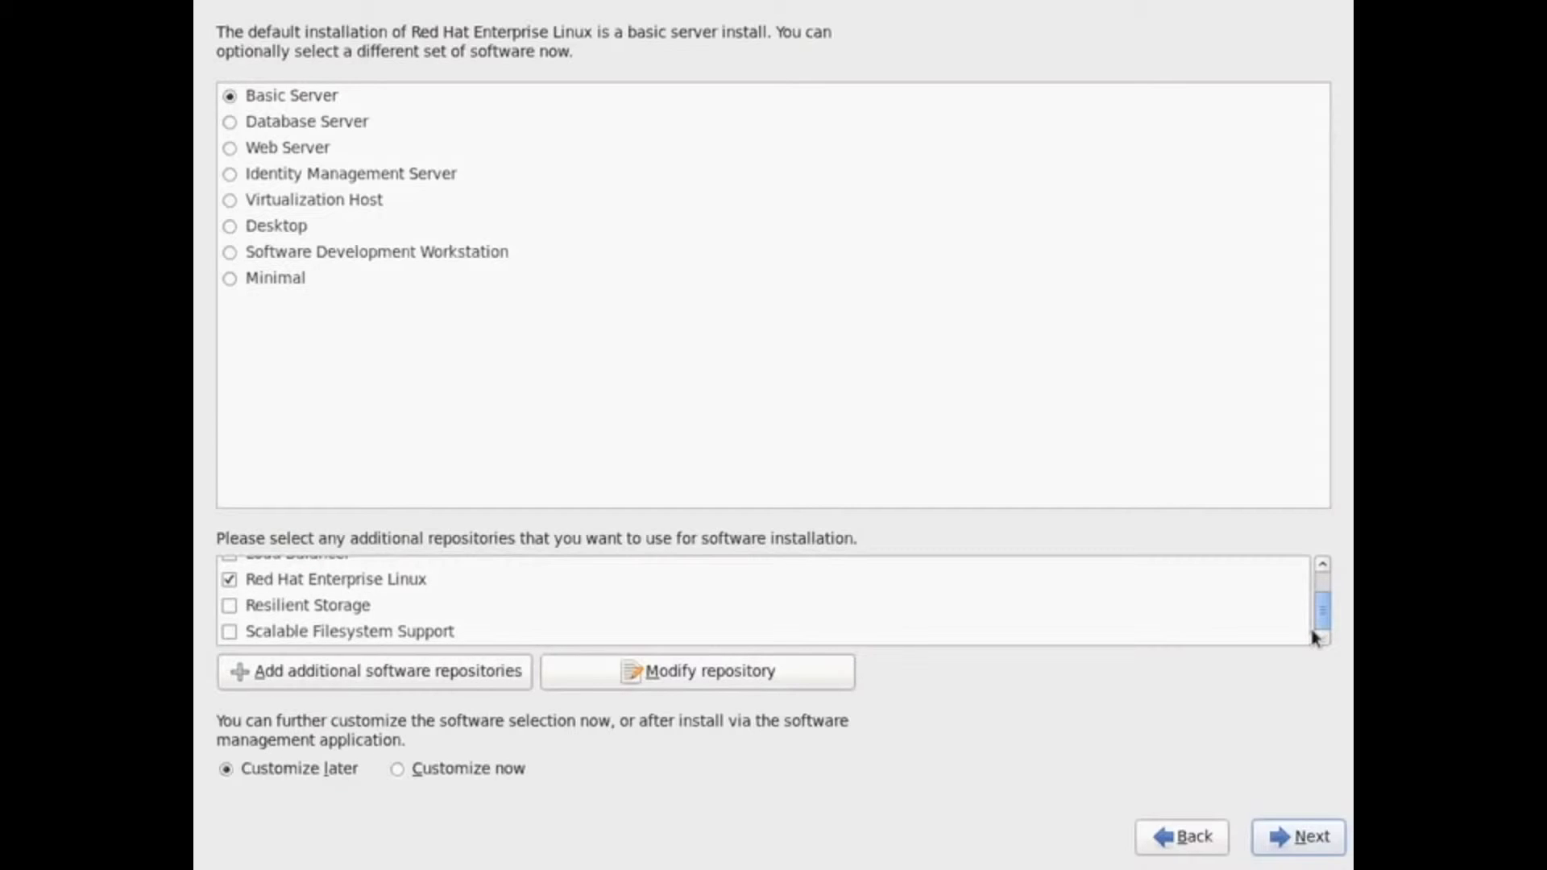
scroll(354, 617, up, 1)
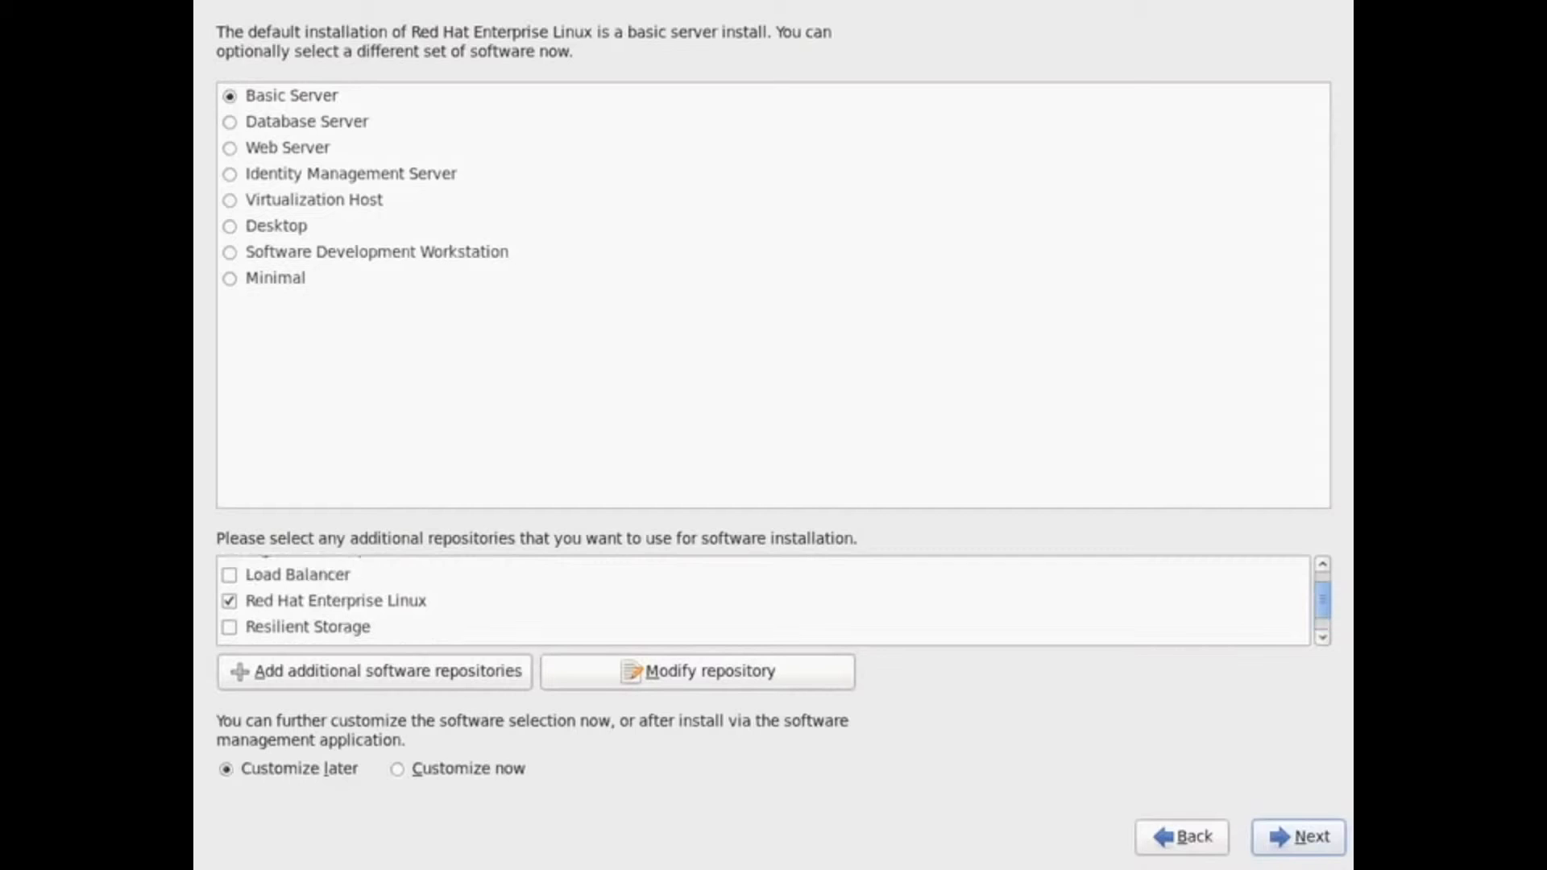
scroll(355, 621, up, 1)
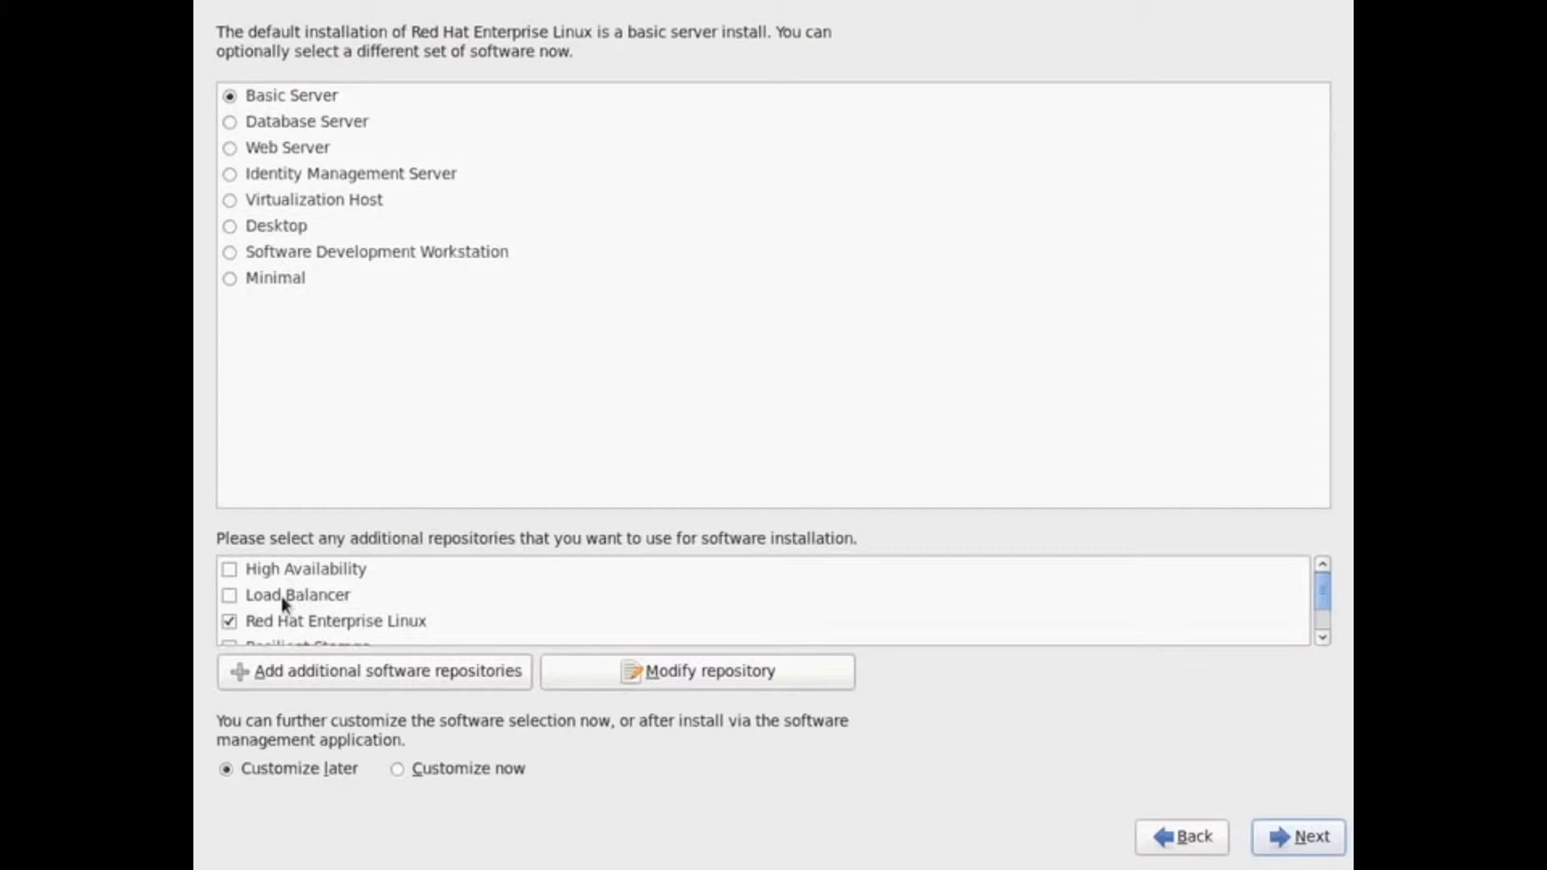
scroll(313, 620, down, 1)
scroll(323, 631, up, 1)
click(397, 768)
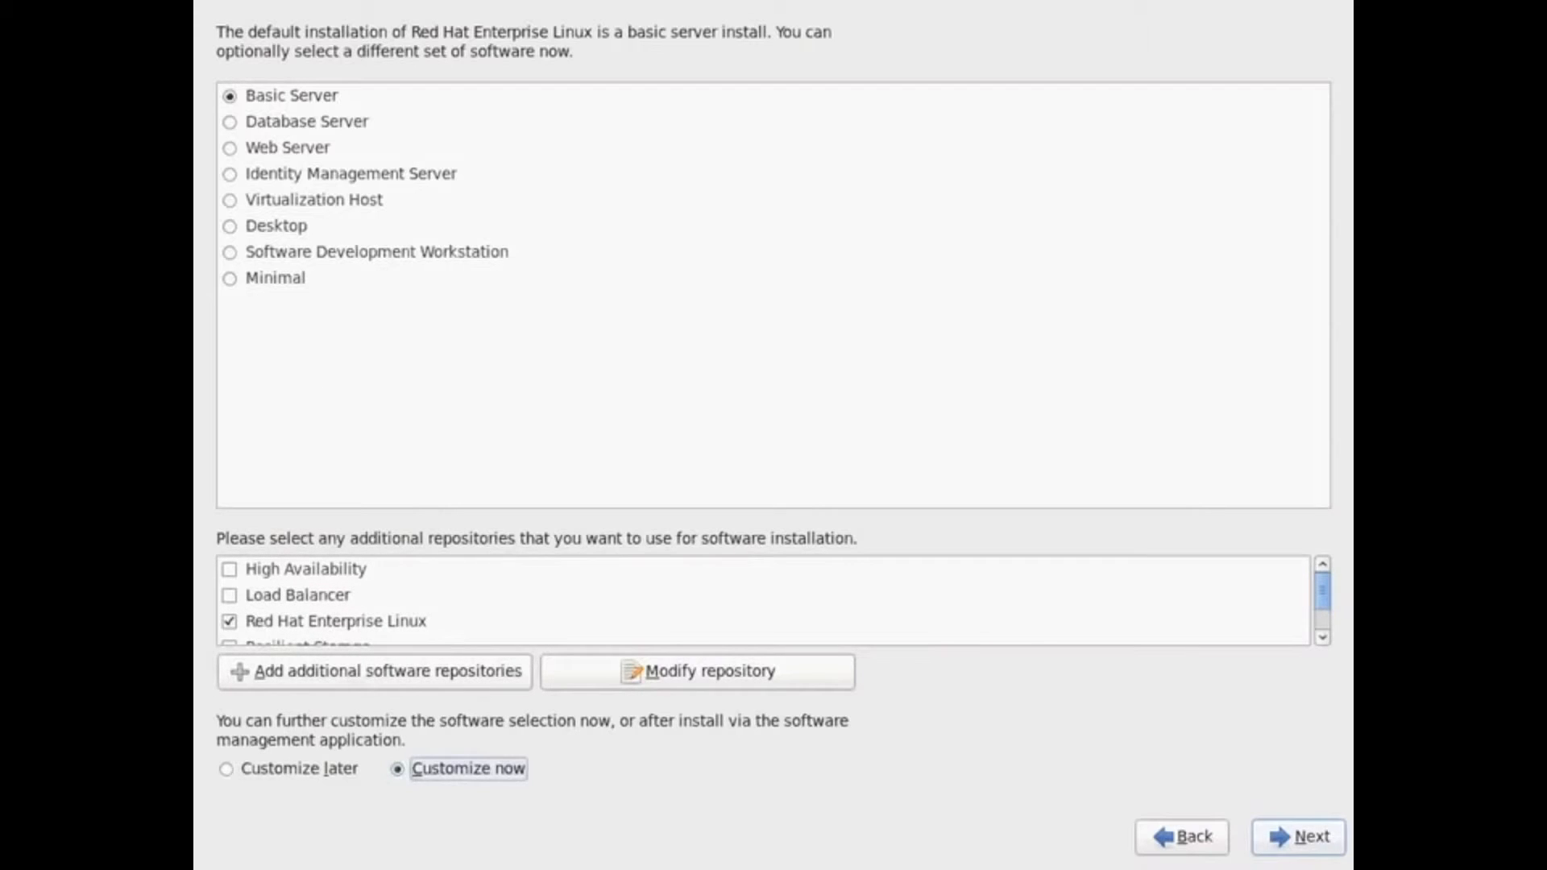
click(1285, 839)
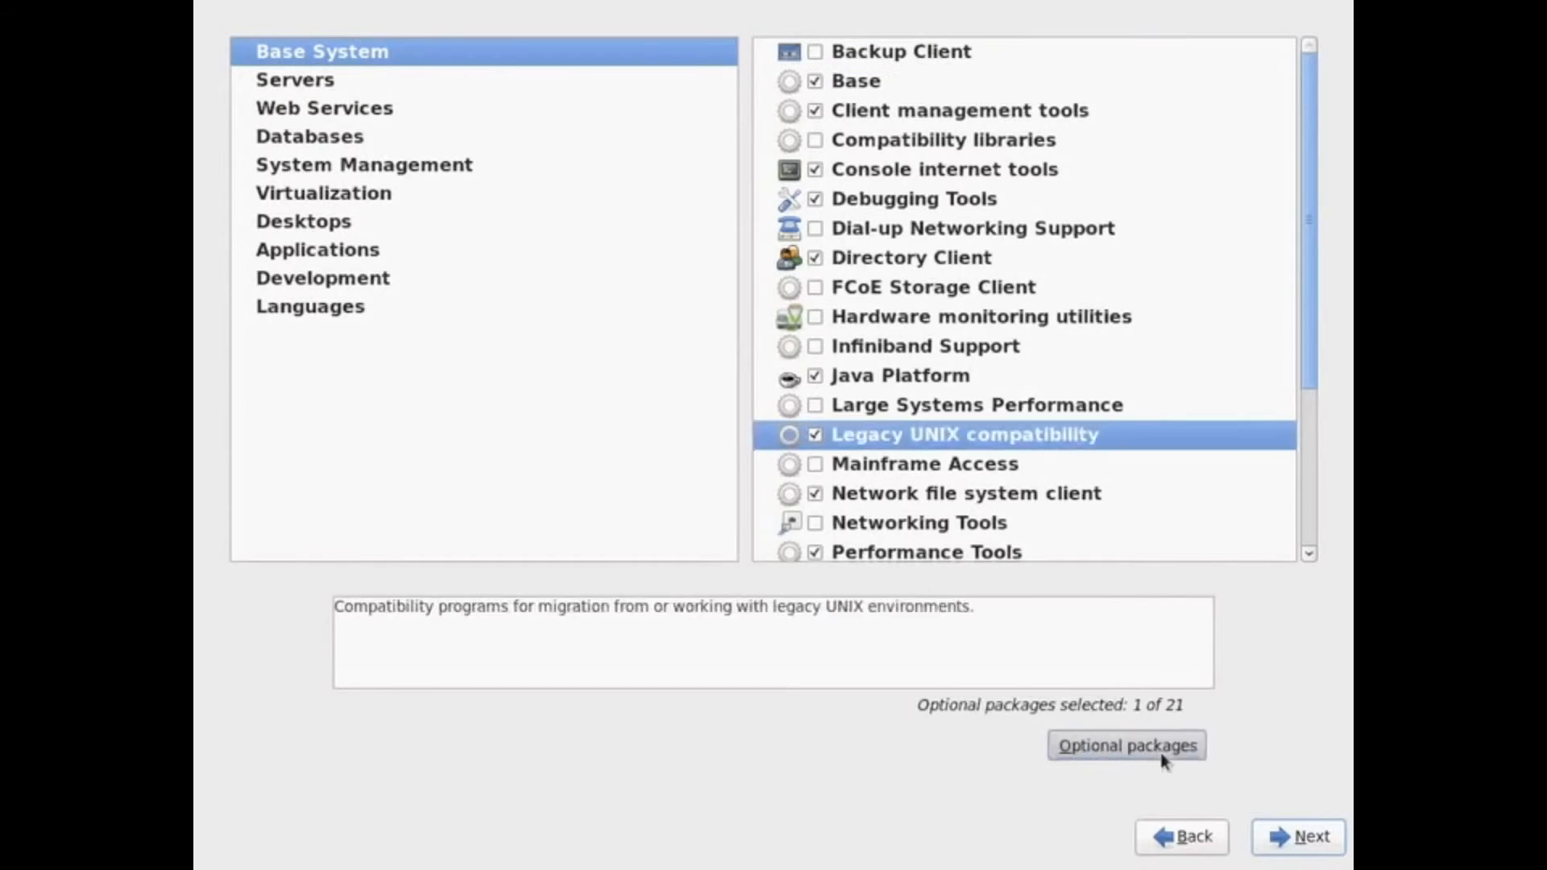
Add ksh to the Legacy UNIX compatibility optional packages
click(1127, 744)
click(462, 511)
scroll(725, 483, down, 6)
click(1060, 663)
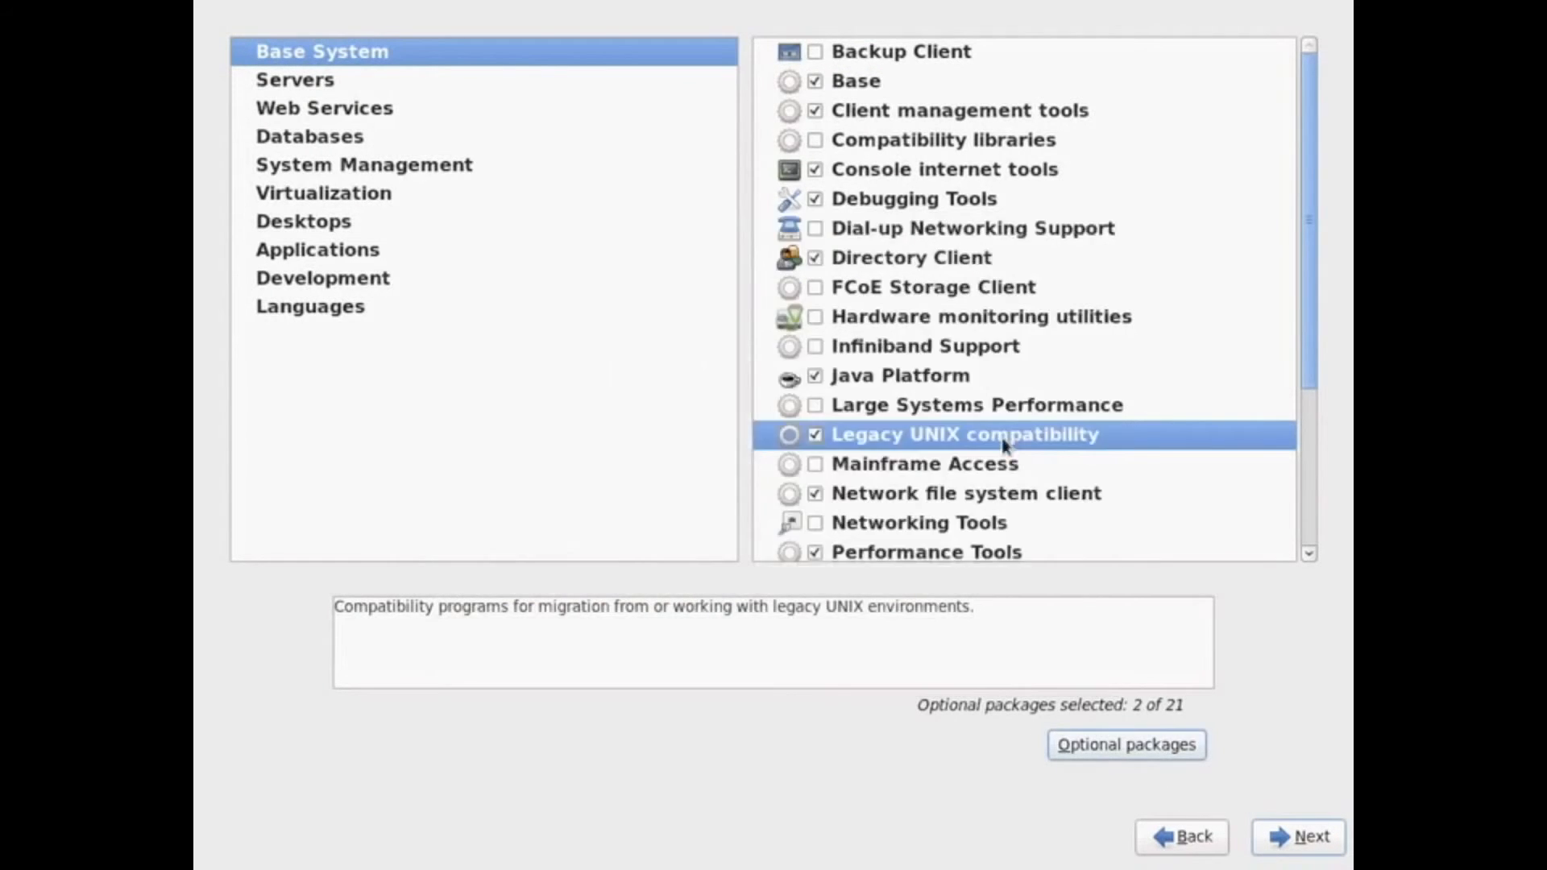
Include the Networking Tools group and review its optional packages
scroll(1011, 441, down, 4)
click(919, 282)
click(815, 281)
click(1130, 750)
scroll(629, 414, down, 3)
scroll(1031, 539, down, 2)
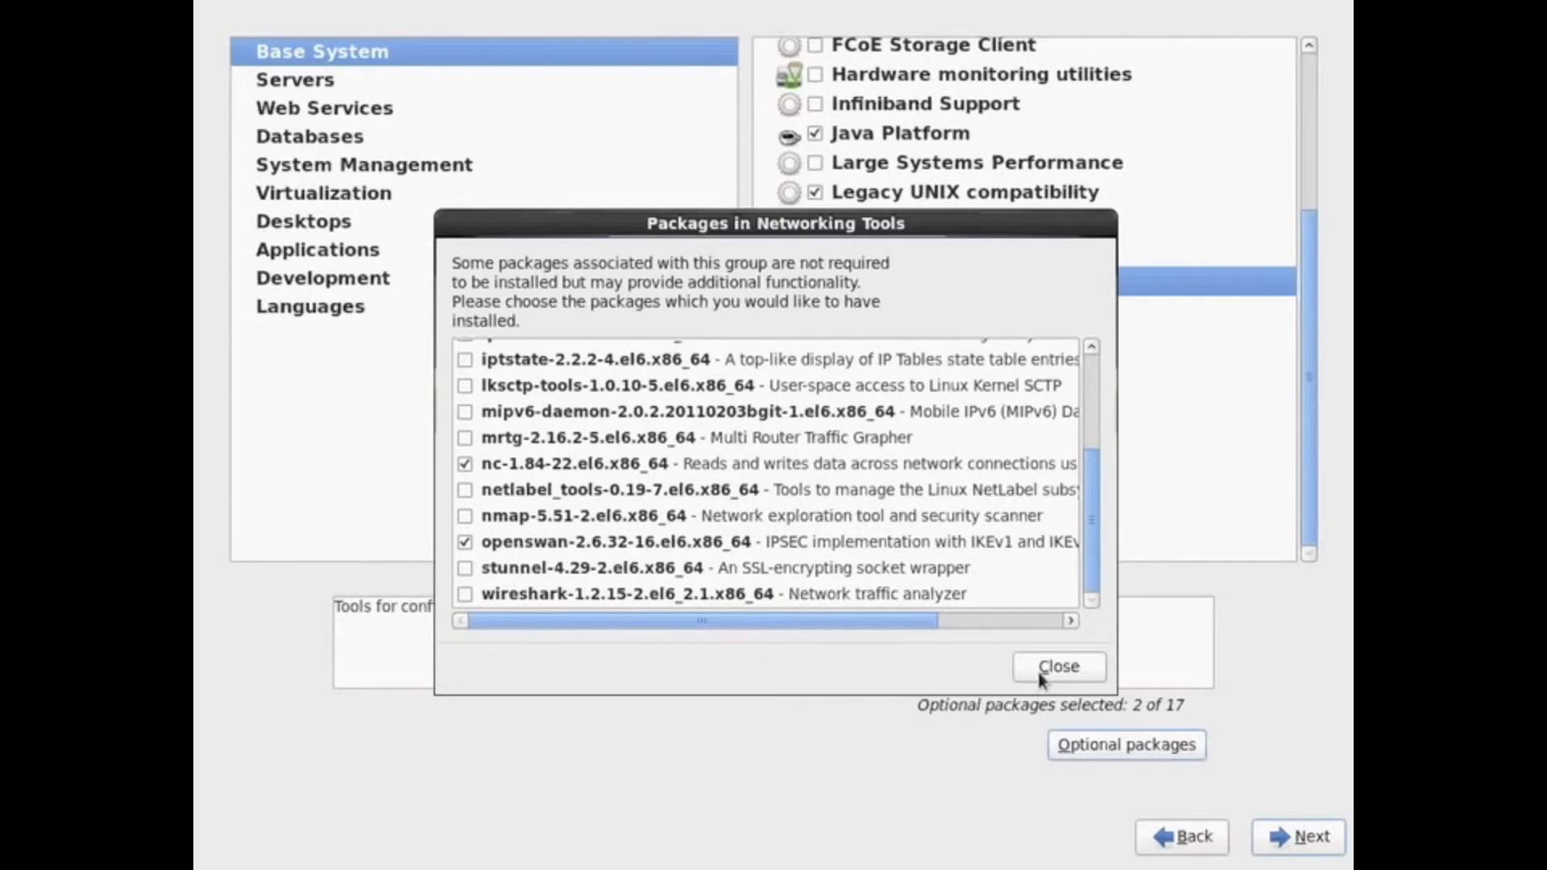
click(1057, 666)
Include Security Tools and, under Servers, the System administration tools group
click(919, 453)
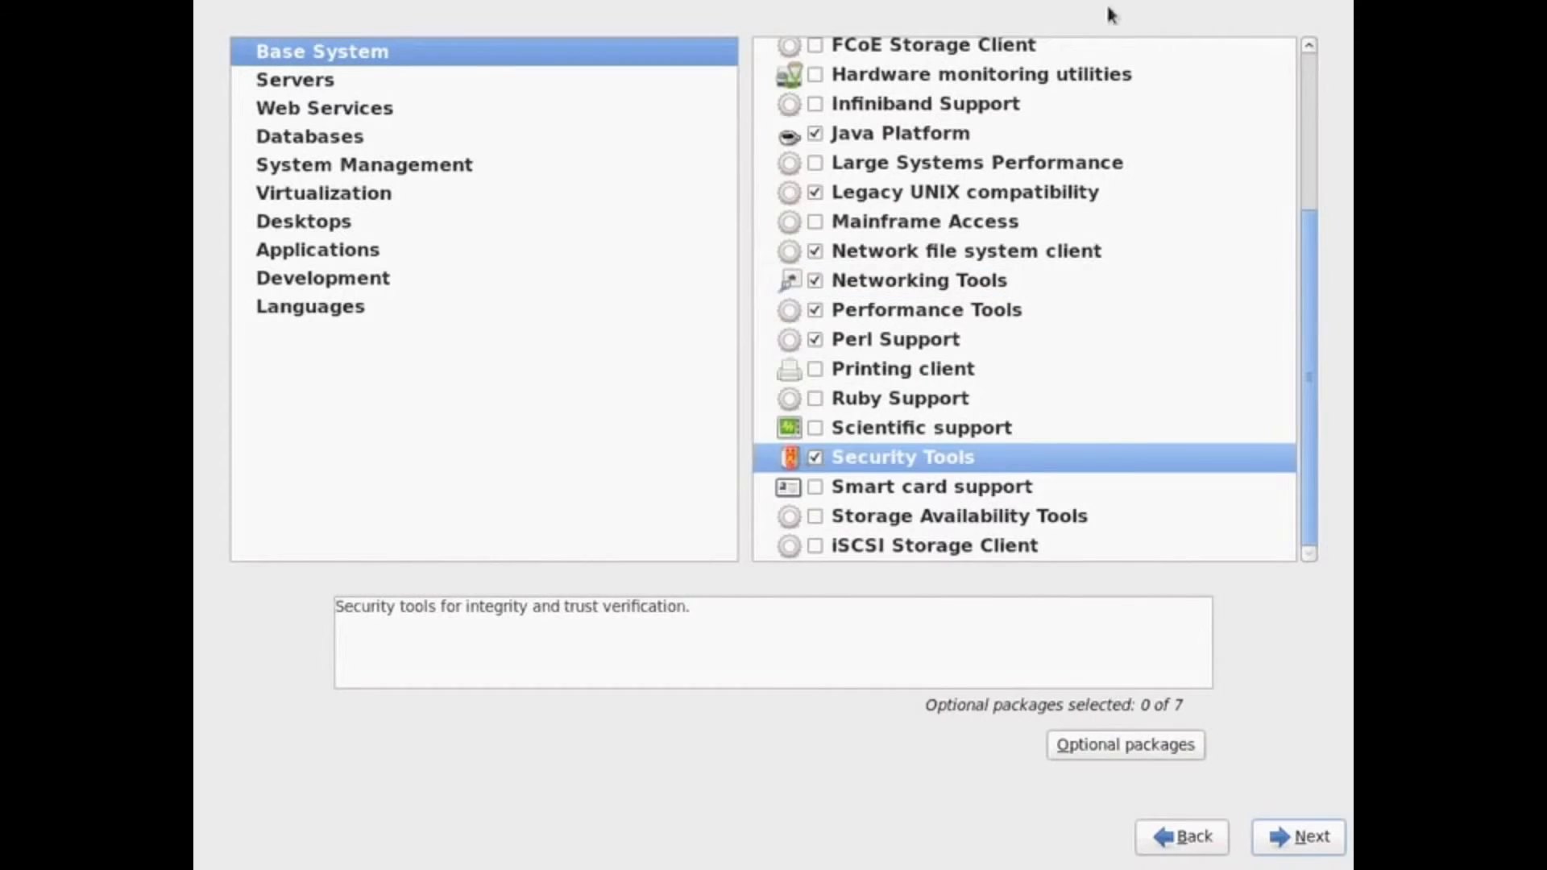
click(1063, 744)
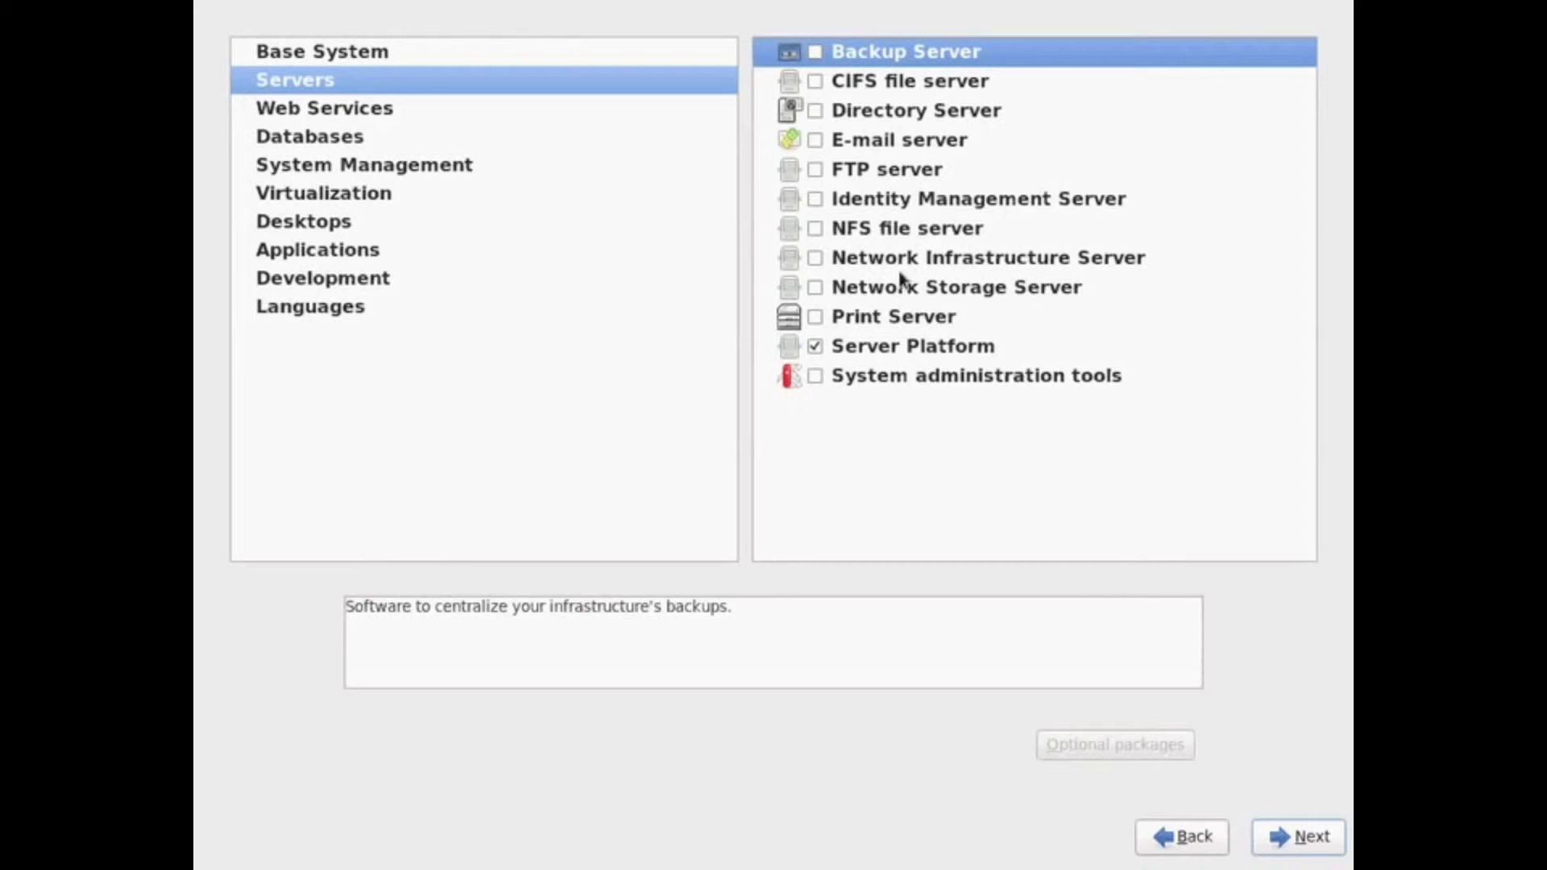
click(868, 376)
click(815, 375)
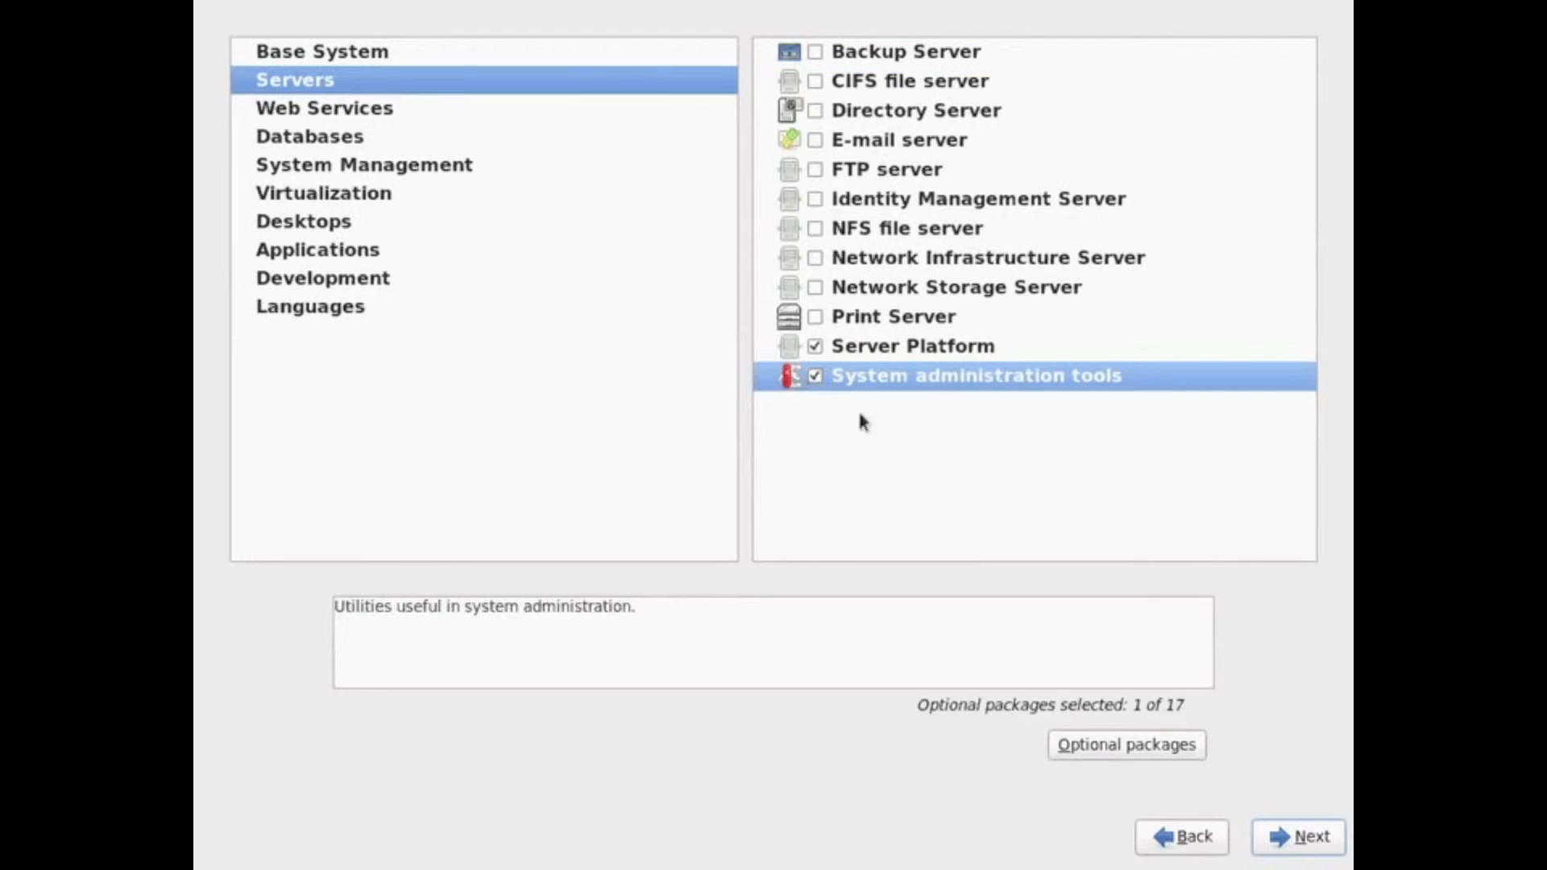
click(1144, 746)
scroll(687, 475, down, 5)
scroll(687, 476, up, 1)
scroll(766, 475, up, 3)
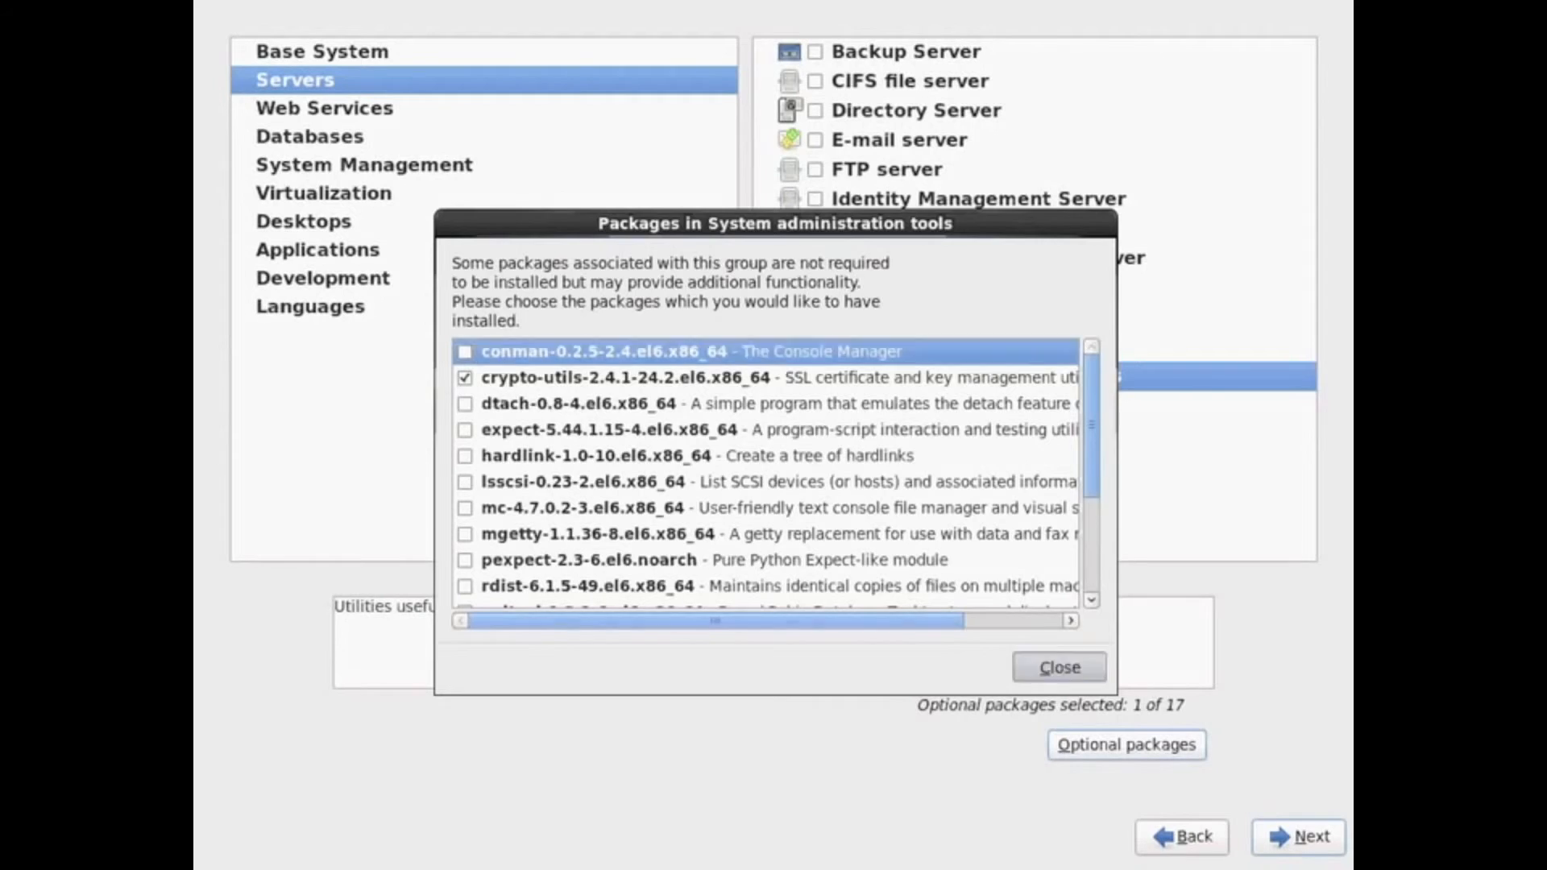
click(1059, 666)
Browse Web Services and Databases and select the MySQL Database server group
click(314, 113)
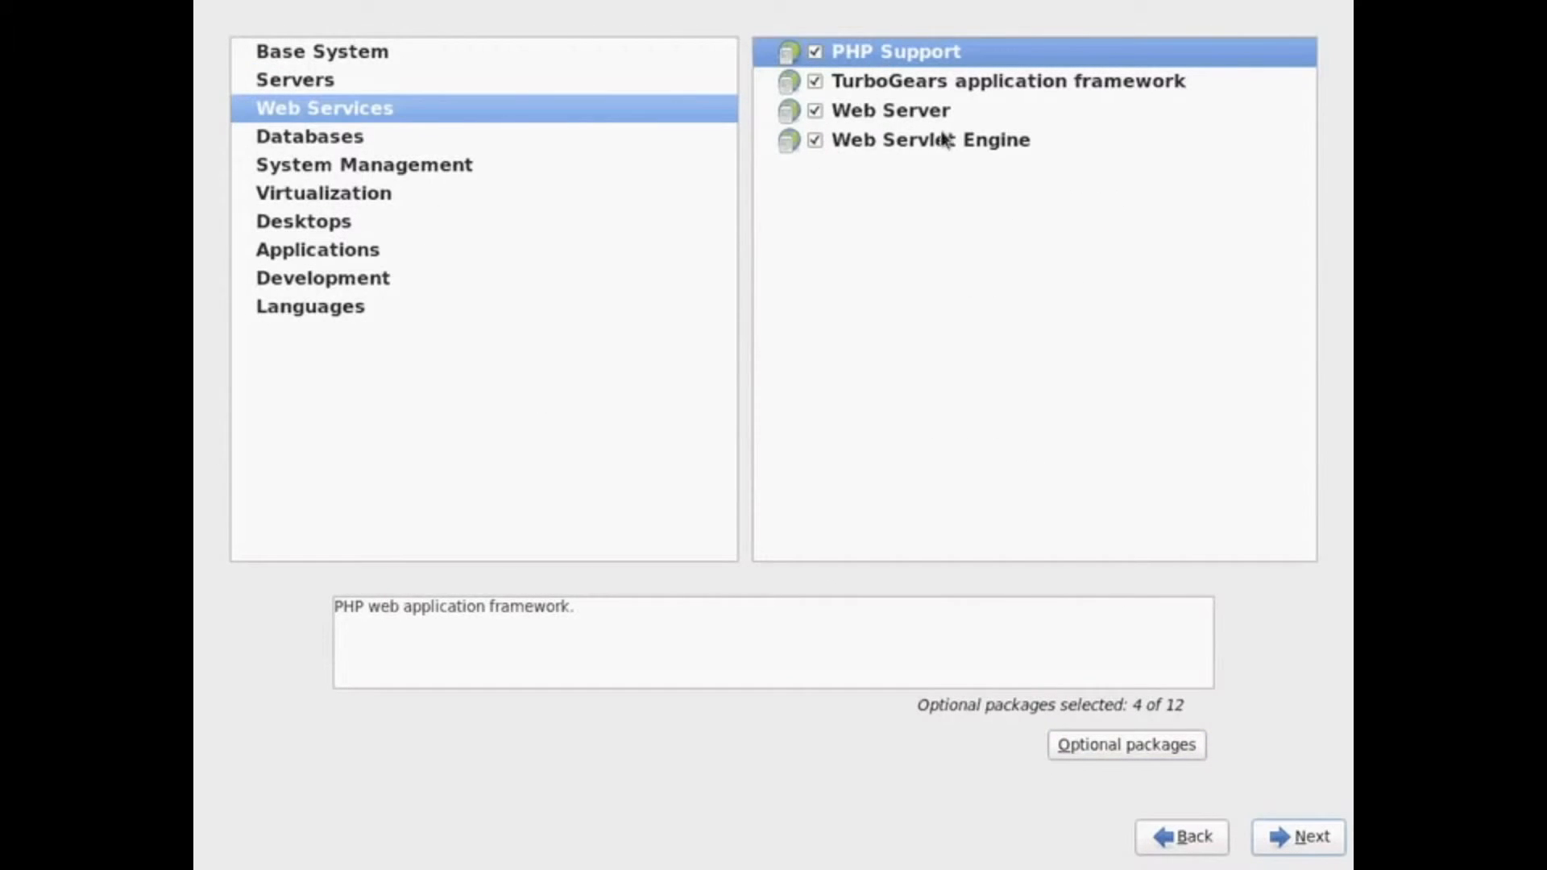
click(552, 142)
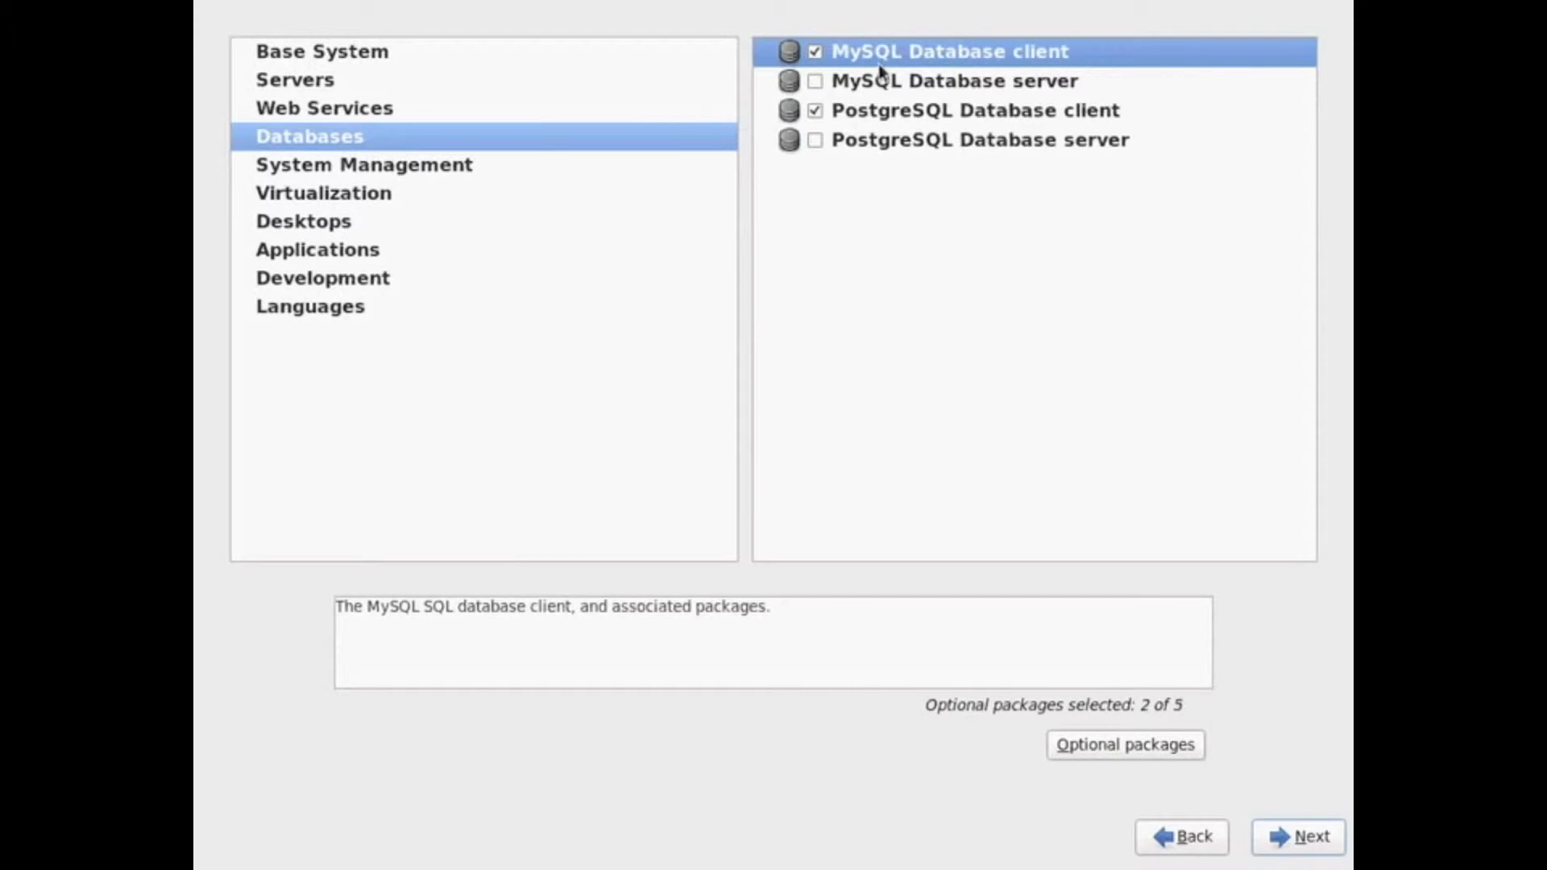
click(809, 84)
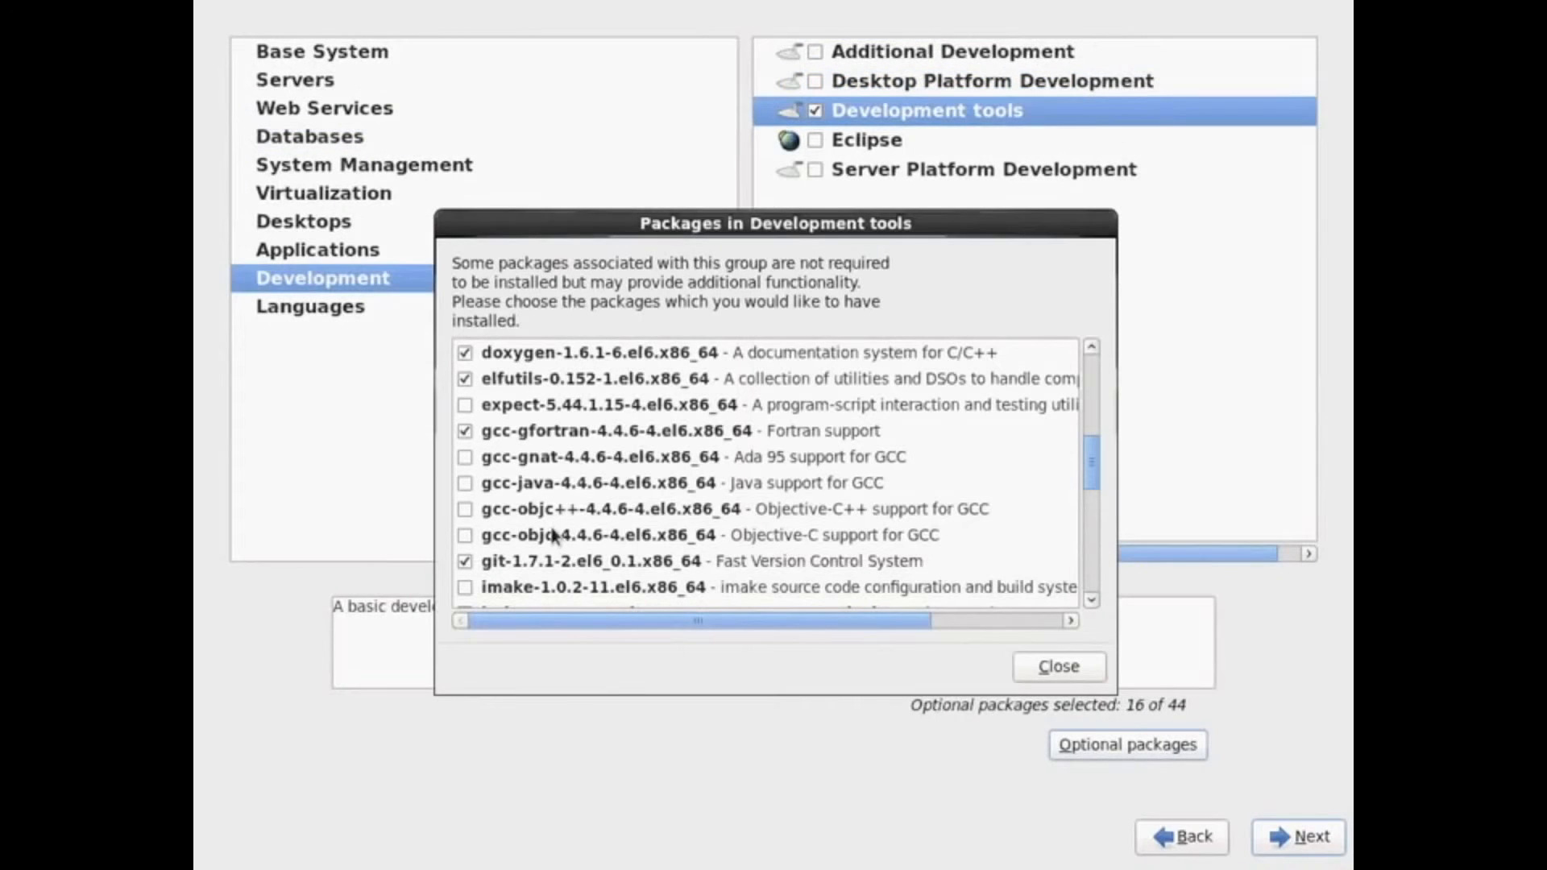
Add gcc-objc to the optional packages (17 of 44) and proceed to installation
click(488, 533)
scroll(489, 484, down, 3)
scroll(765, 473, down, 8)
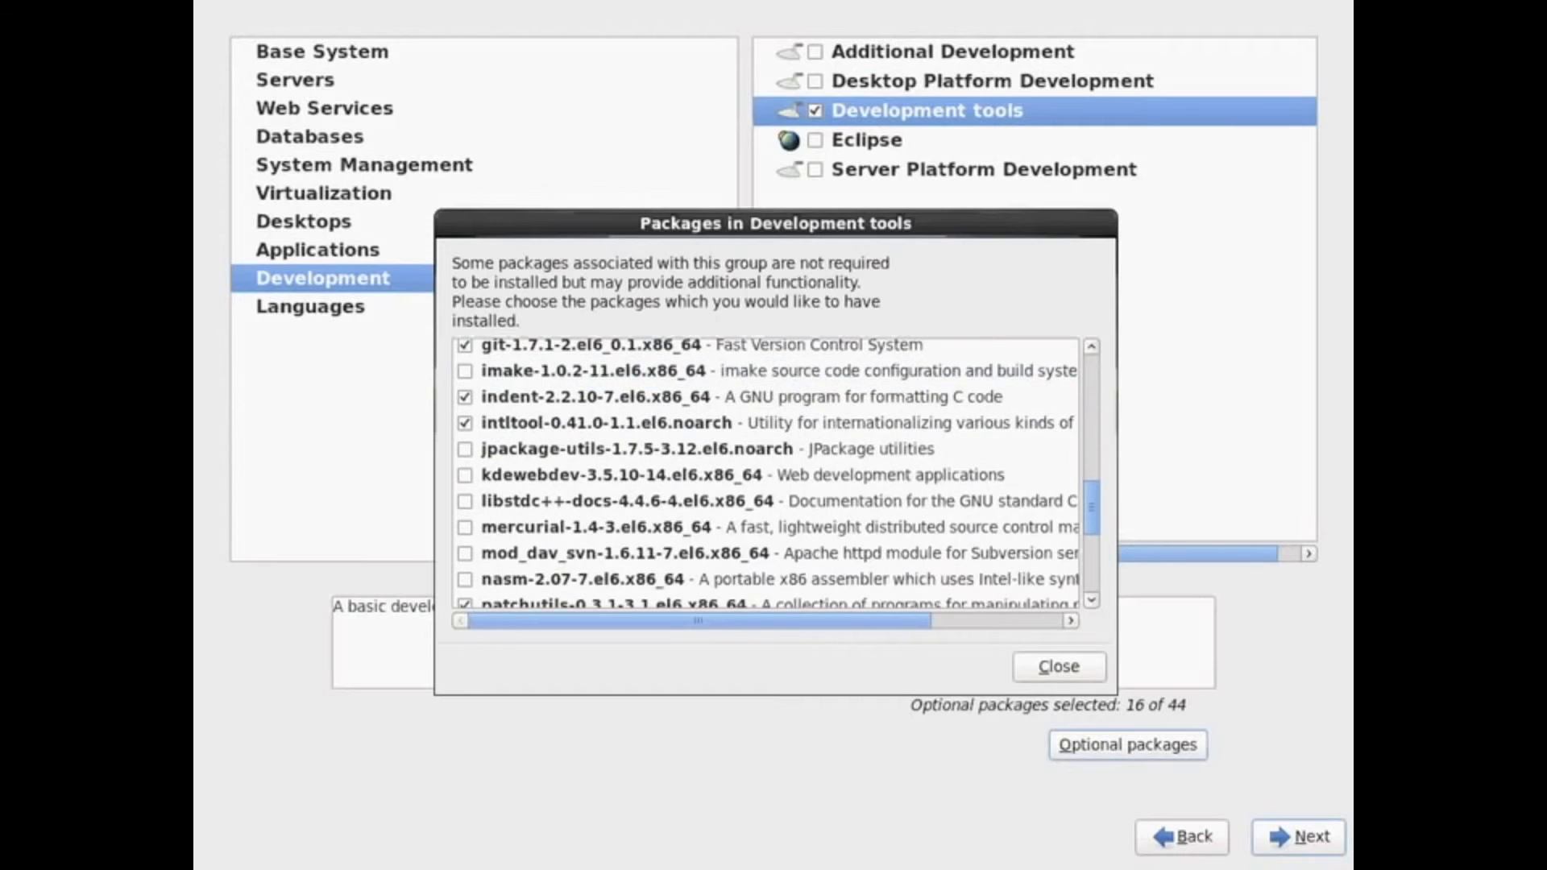
scroll(765, 473, down, 2)
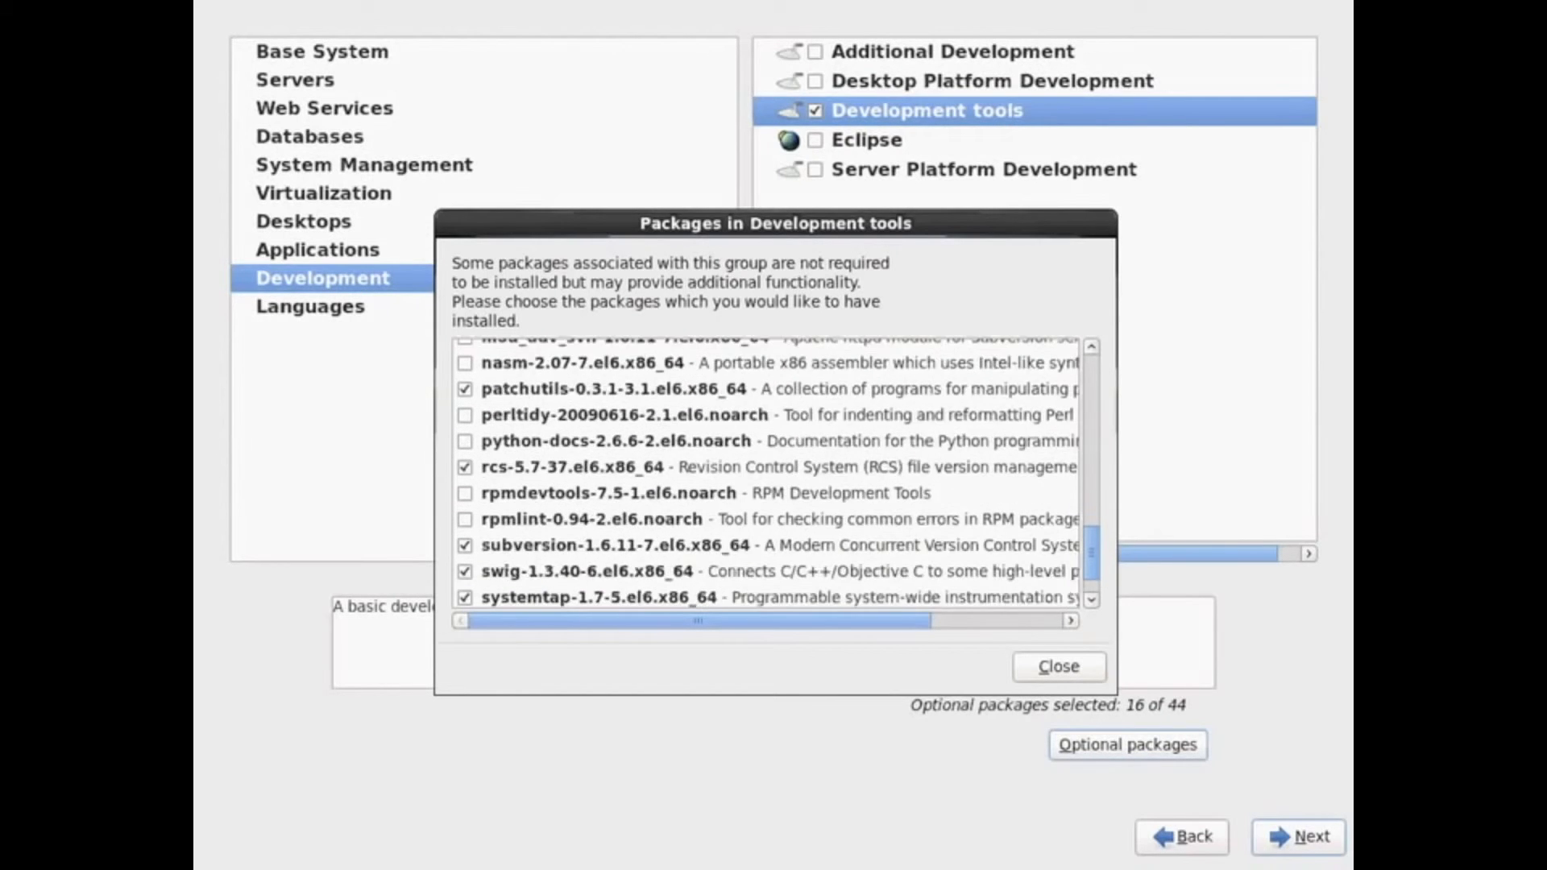
click(1041, 666)
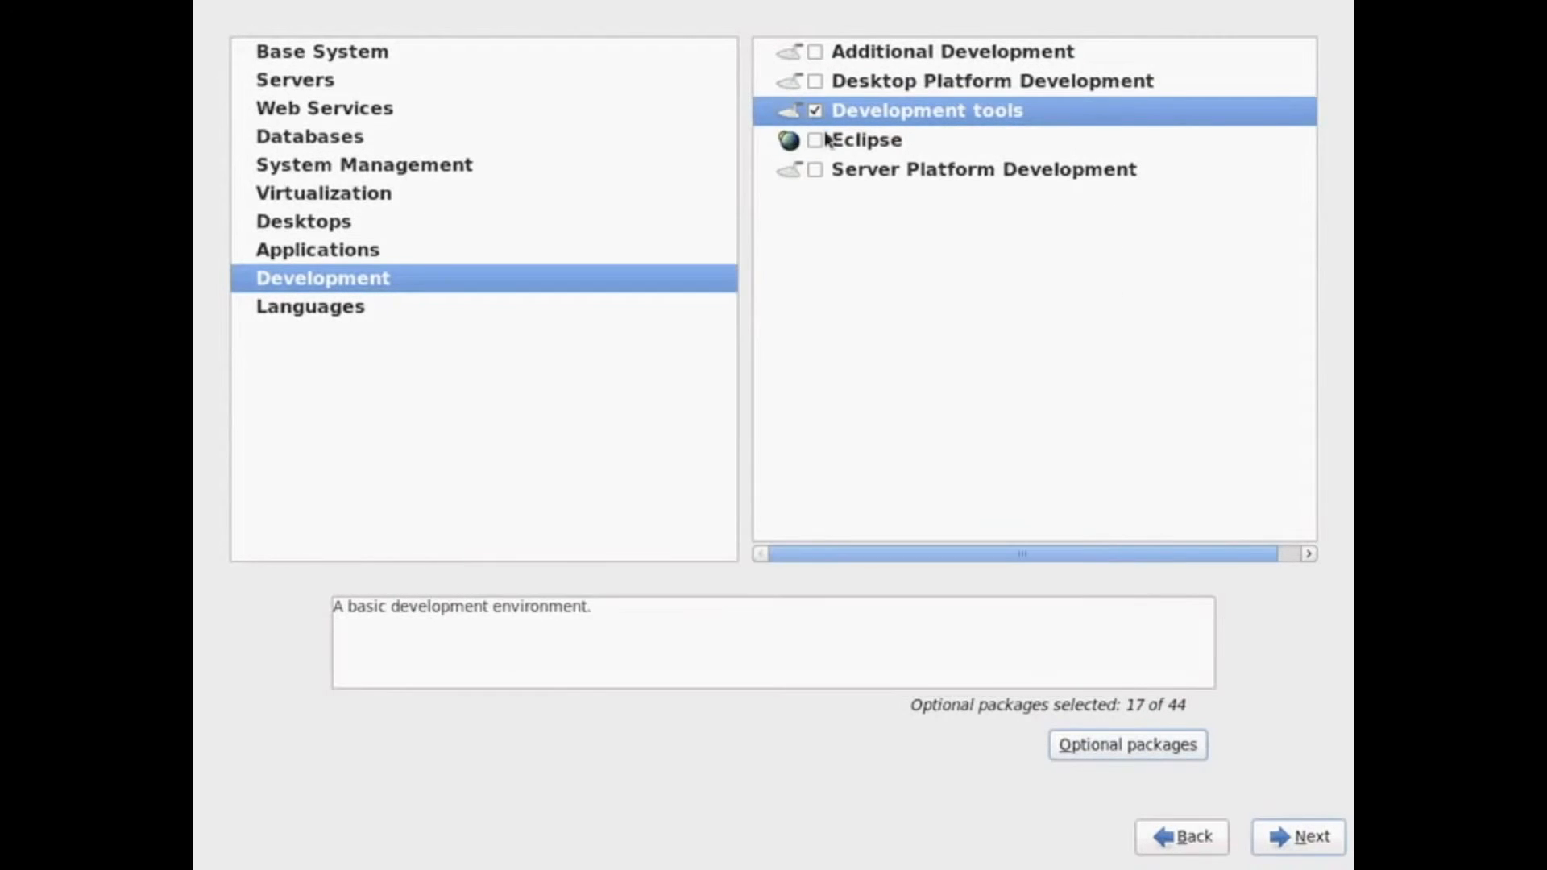
click(326, 310)
click(1293, 835)
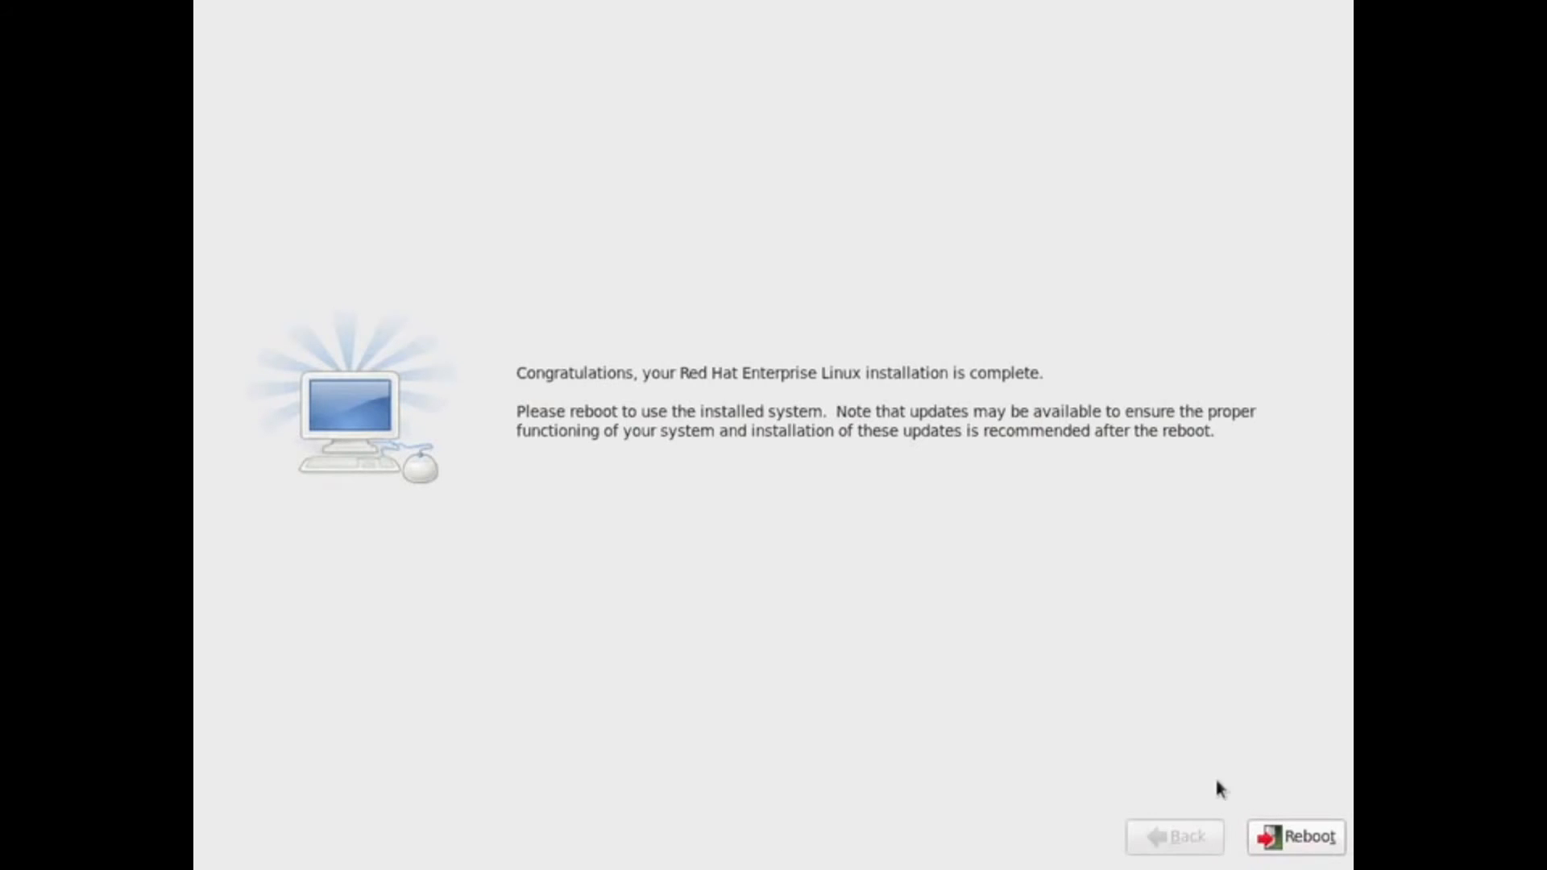
Reboot into the newly installed system once installation completes
click(1304, 838)
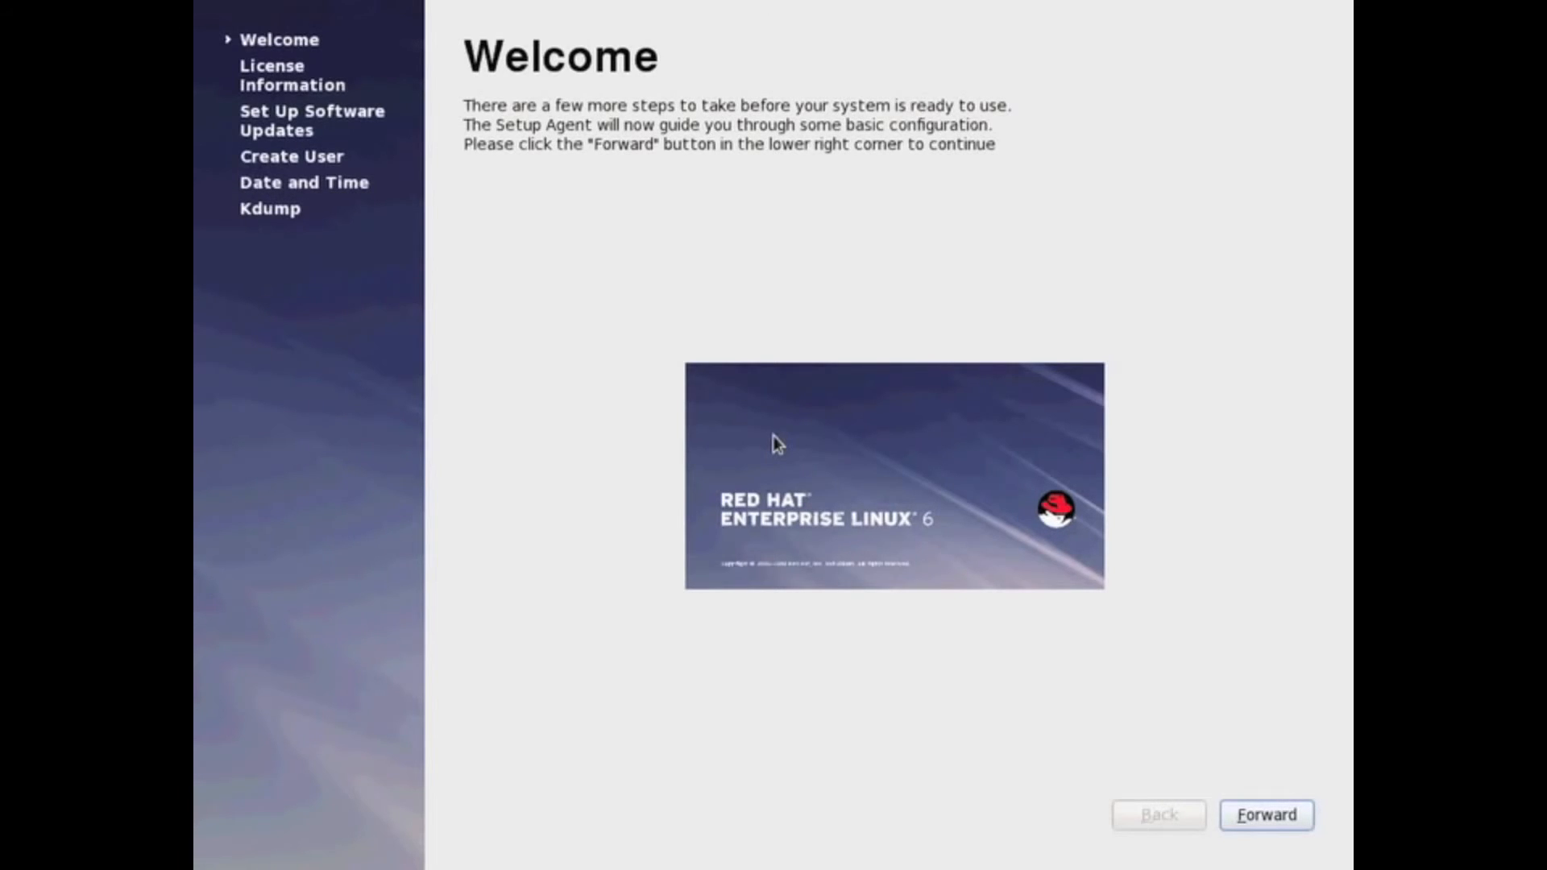
Pass the Welcome page and accept the license agreement
click(1276, 826)
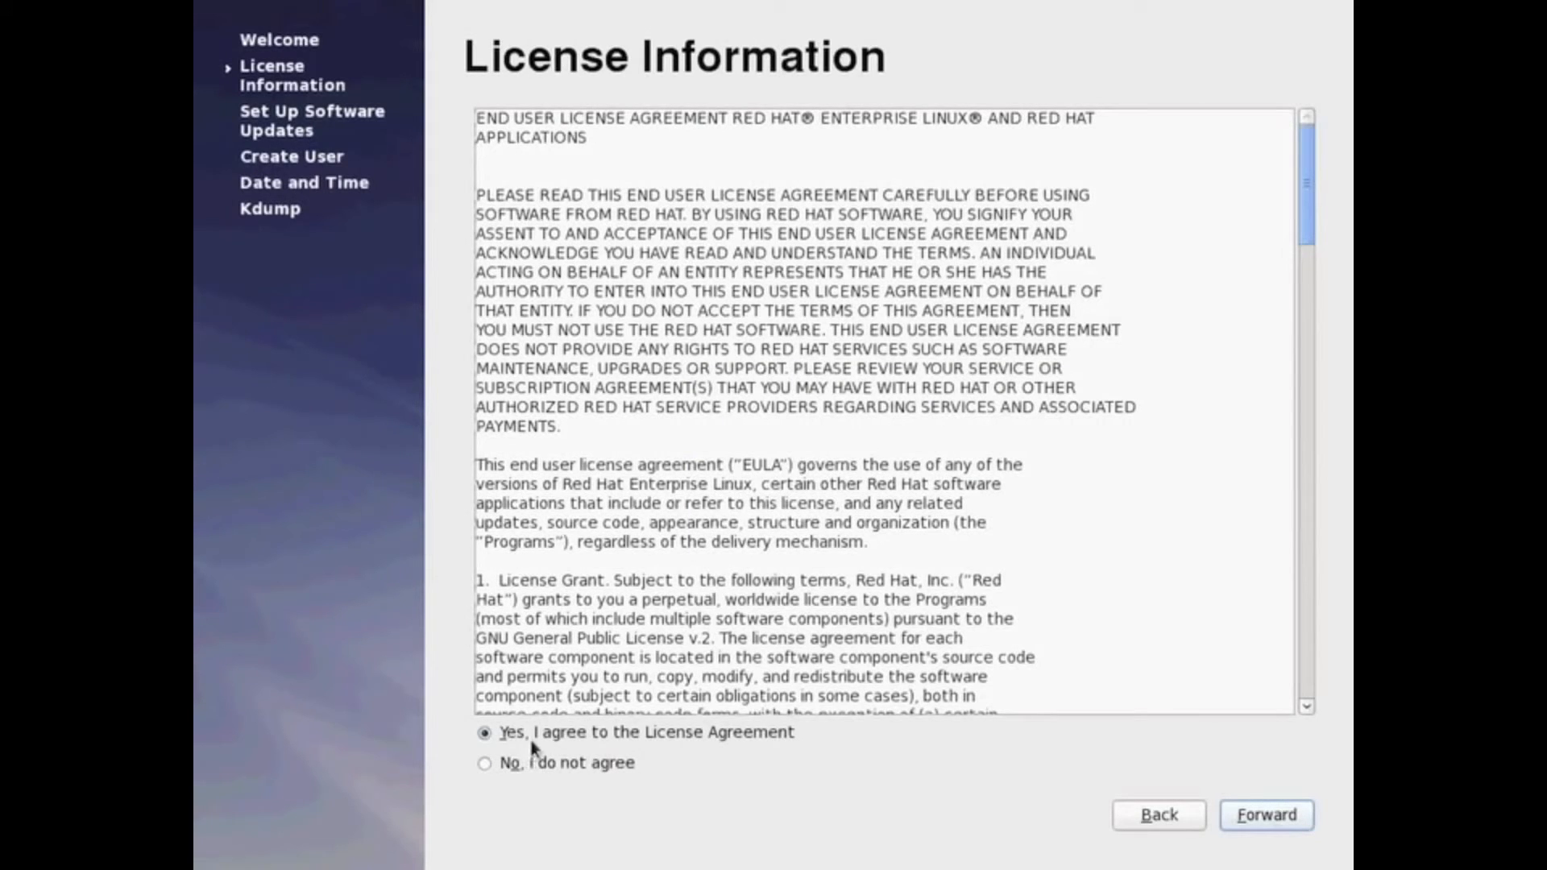
click(1270, 817)
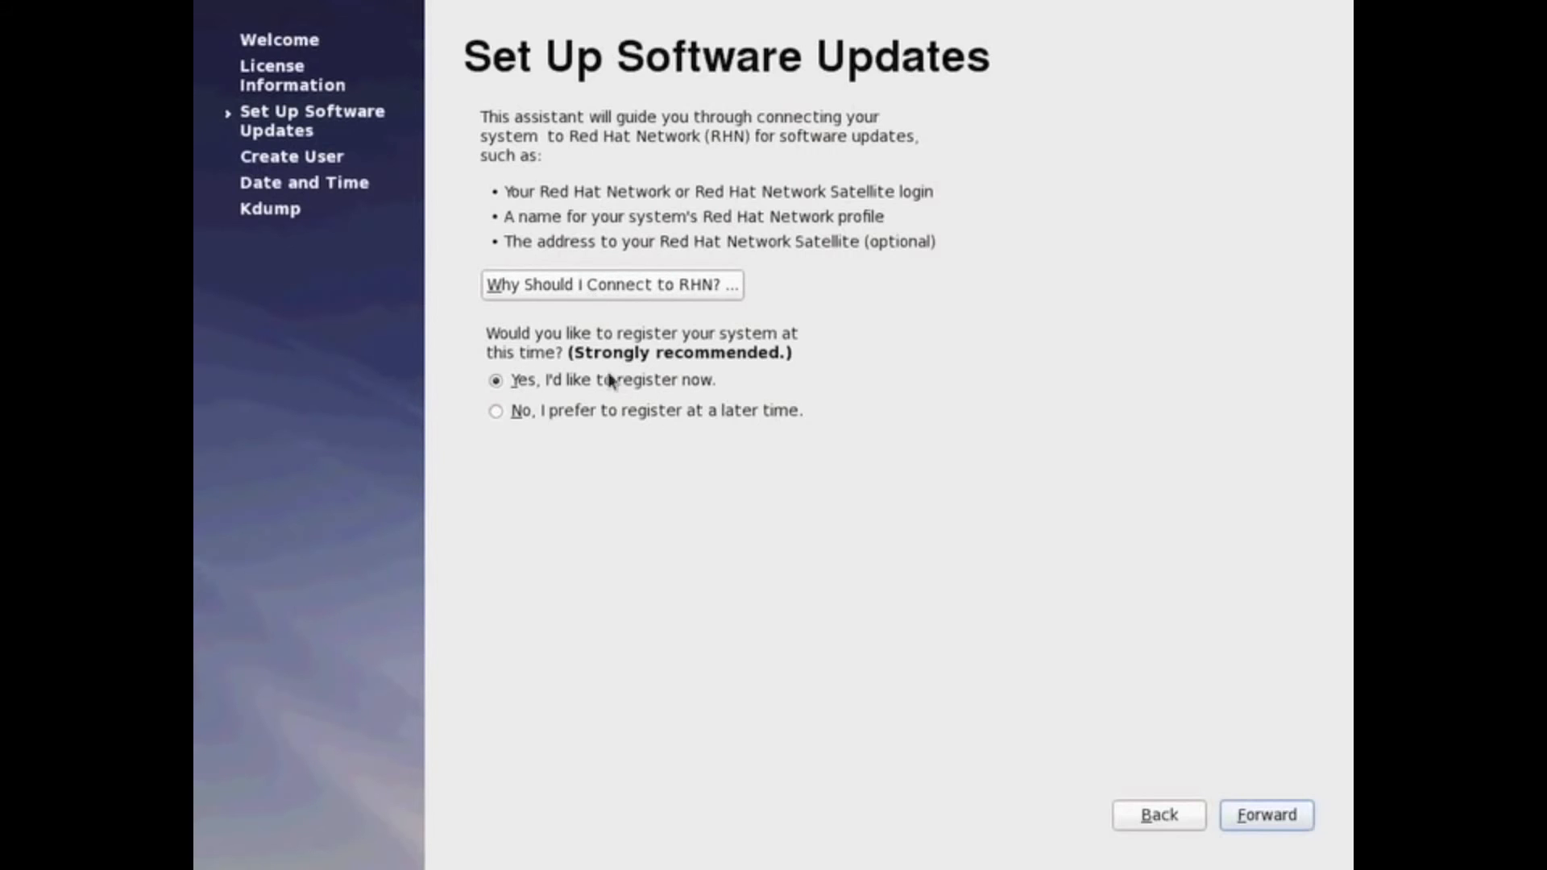
Leave proxy settings unchanged, choose to register later, and confirm skipping Red Hat Network
click(1287, 815)
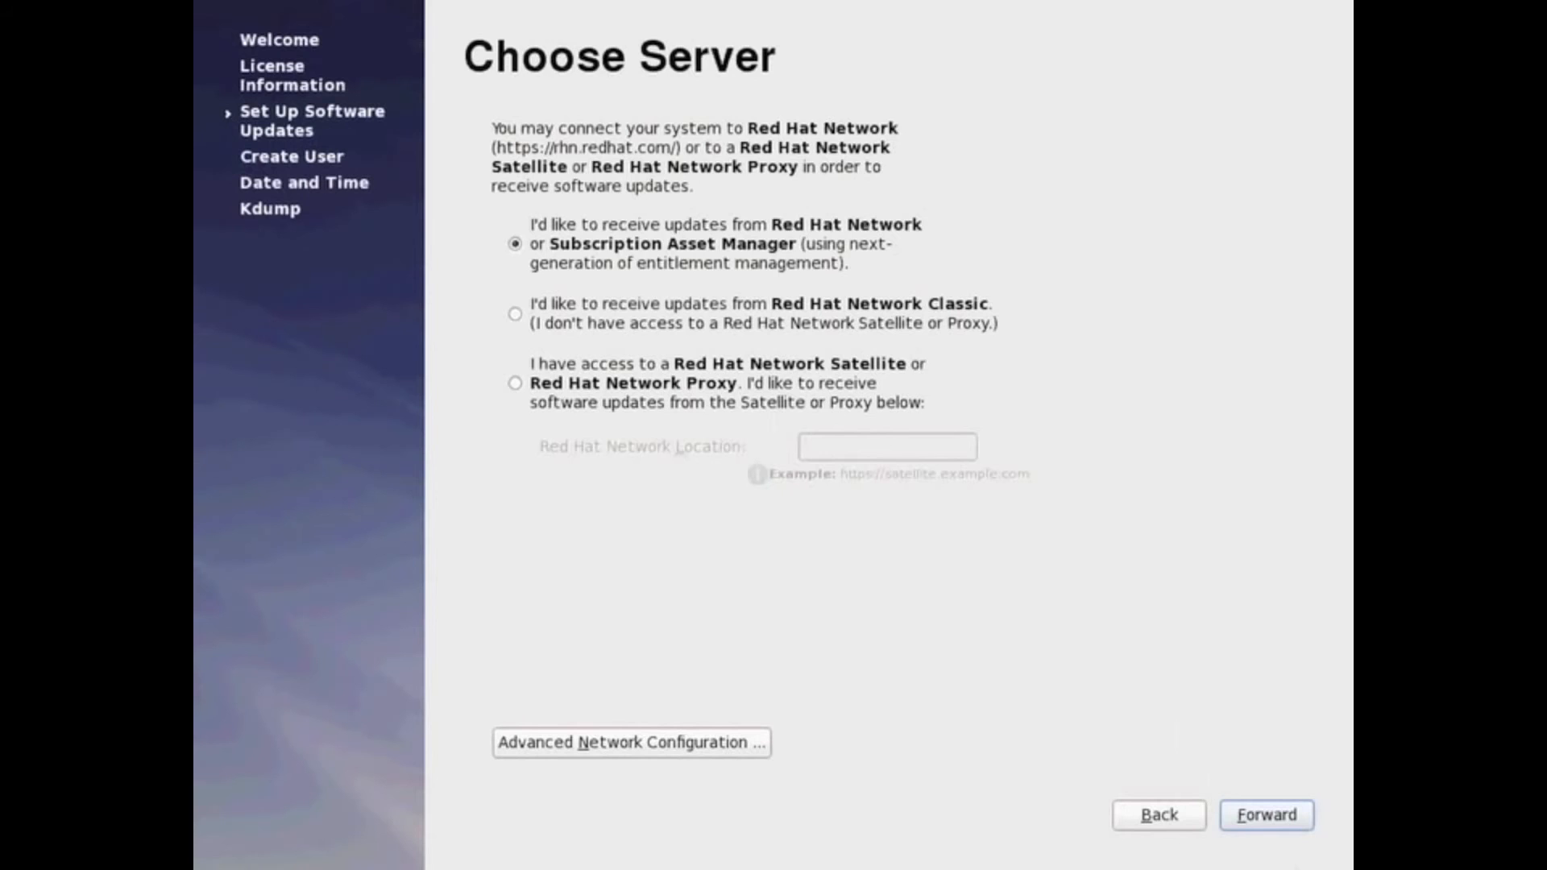
click(566, 746)
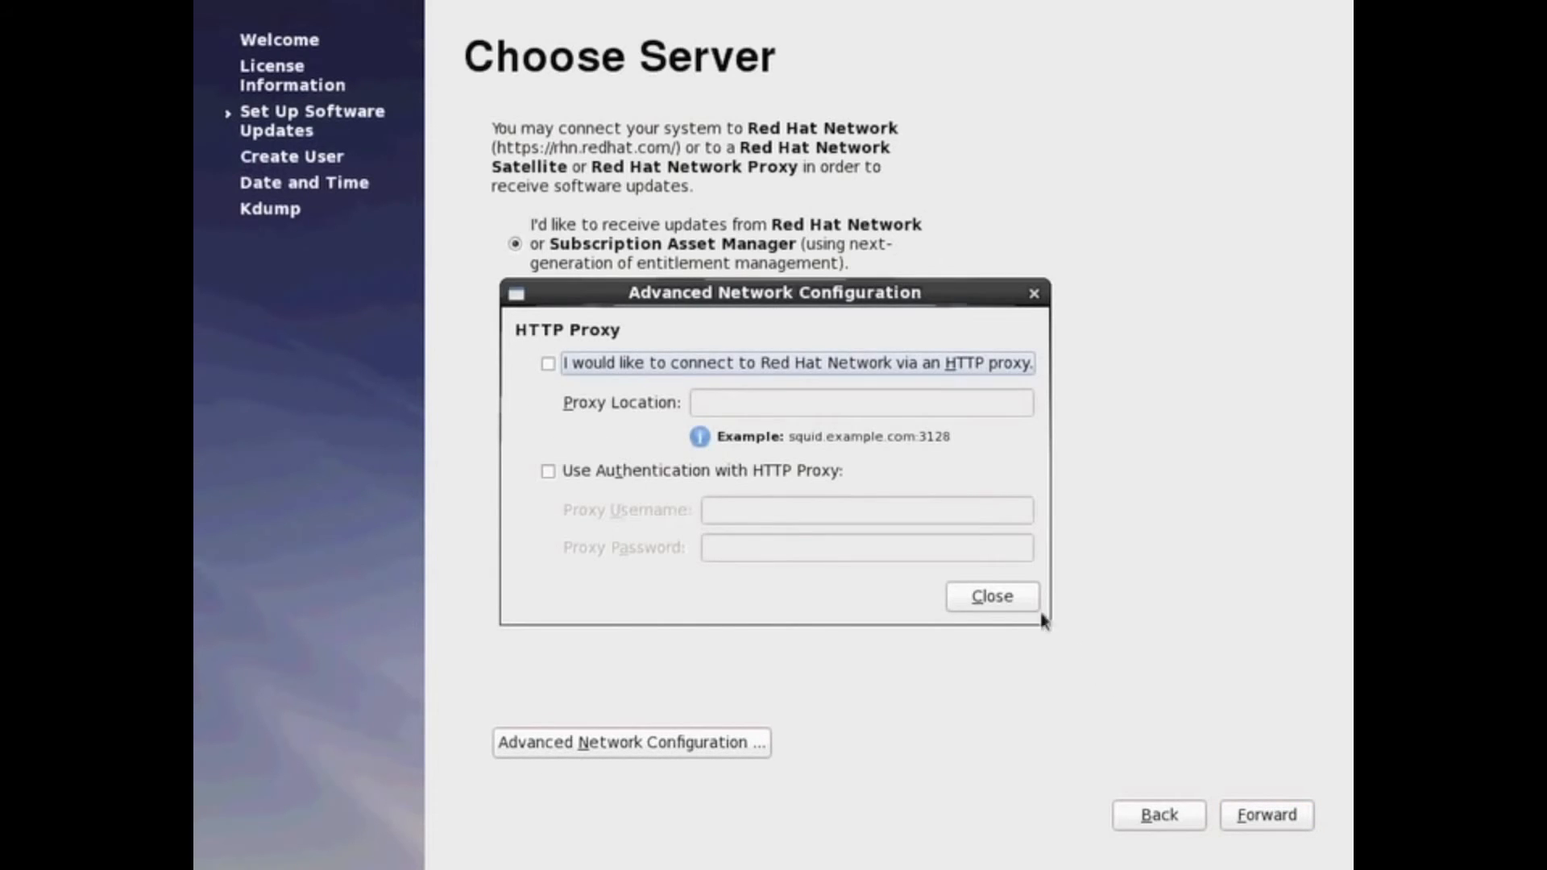
click(1007, 597)
click(1241, 820)
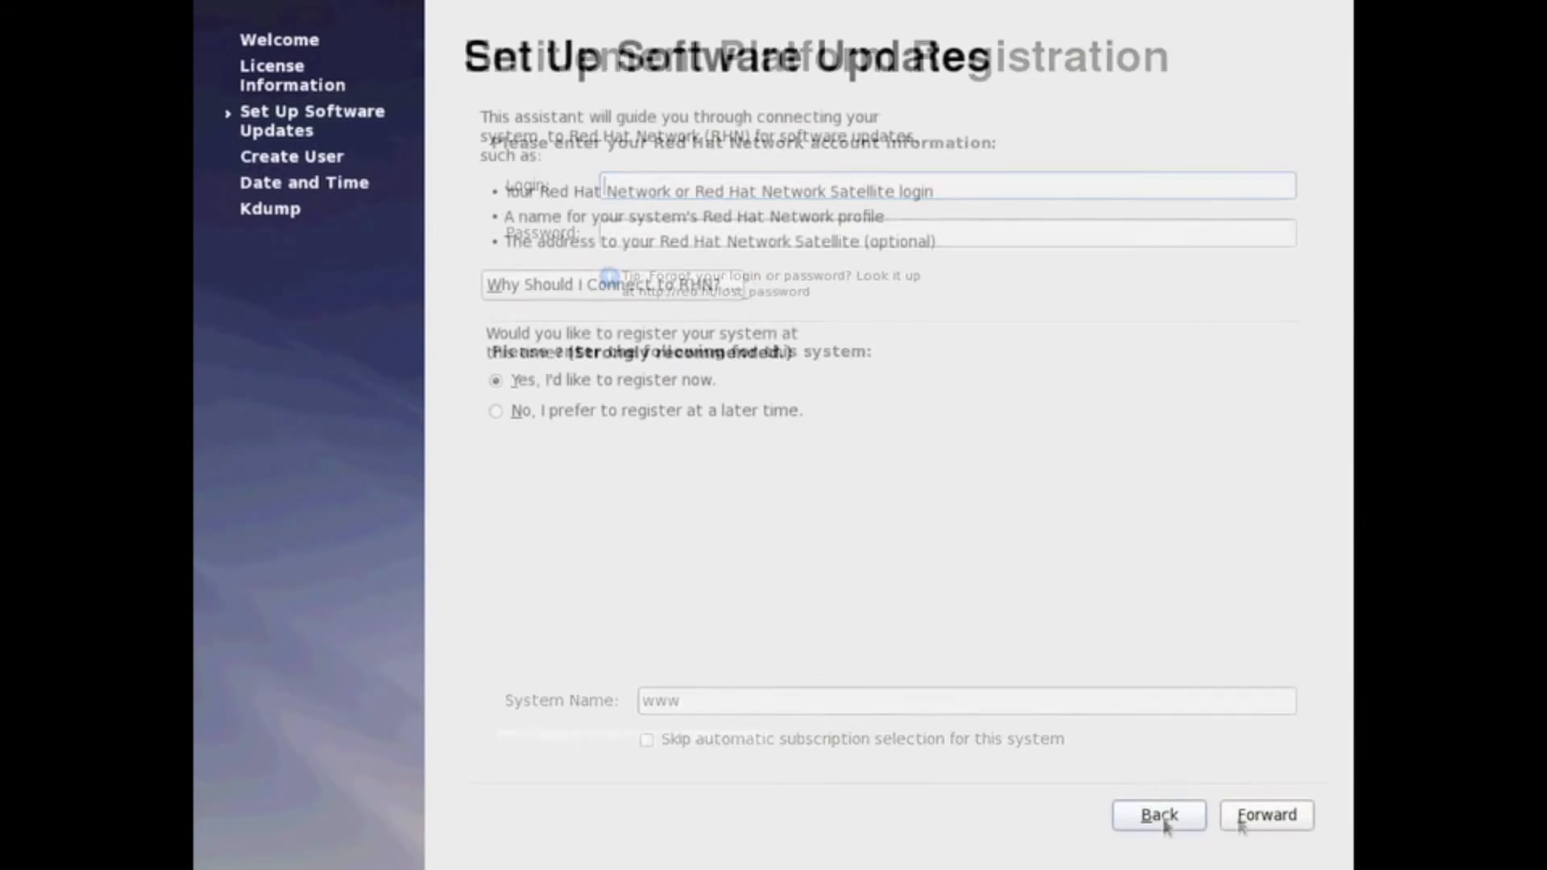
click(737, 416)
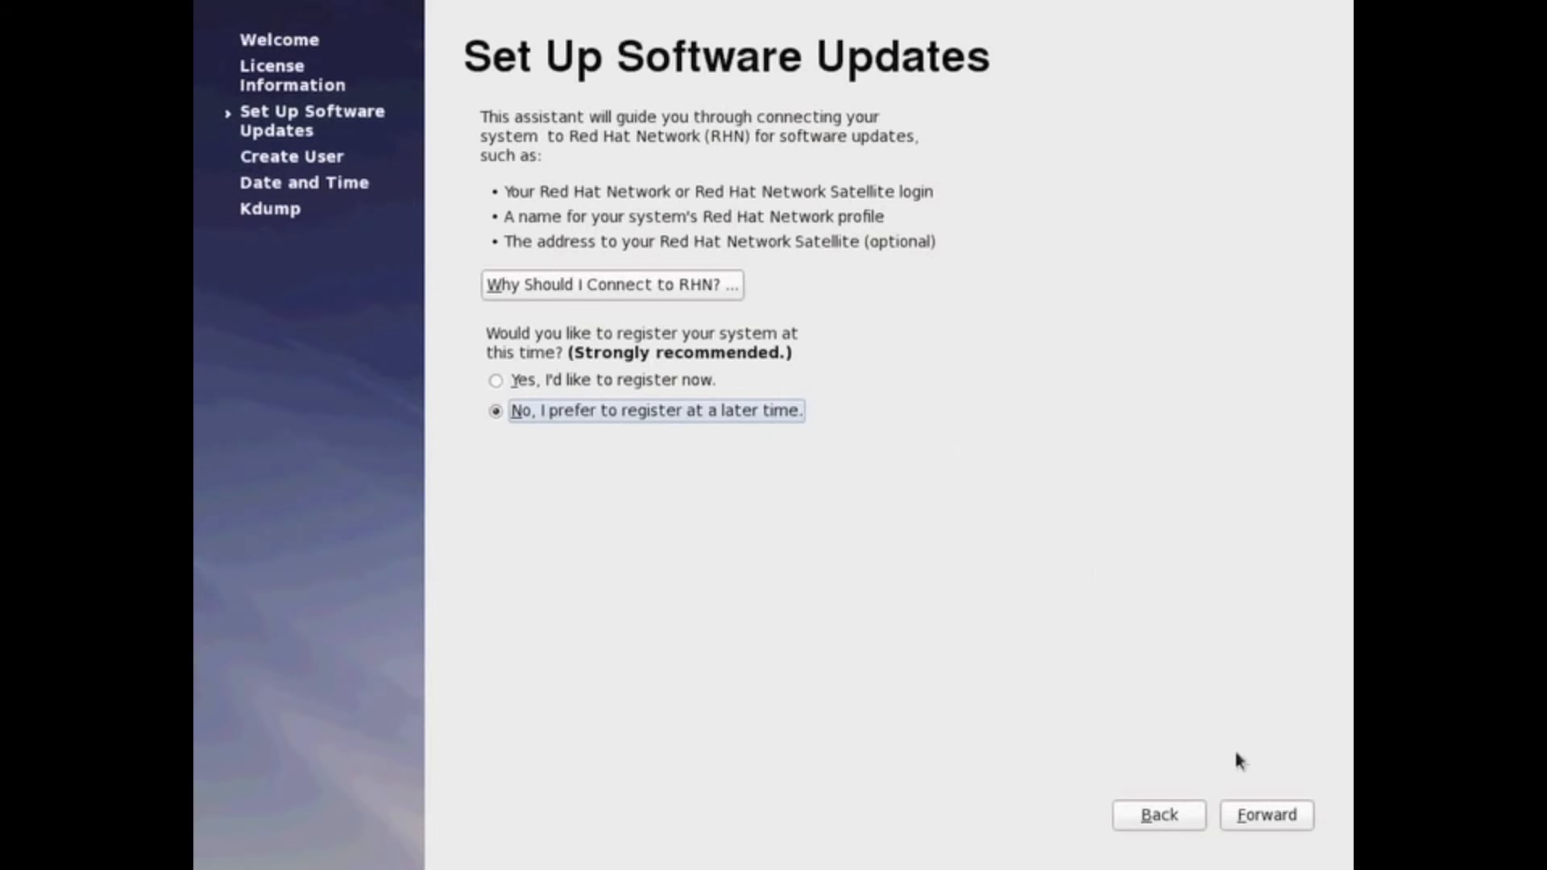
click(1264, 816)
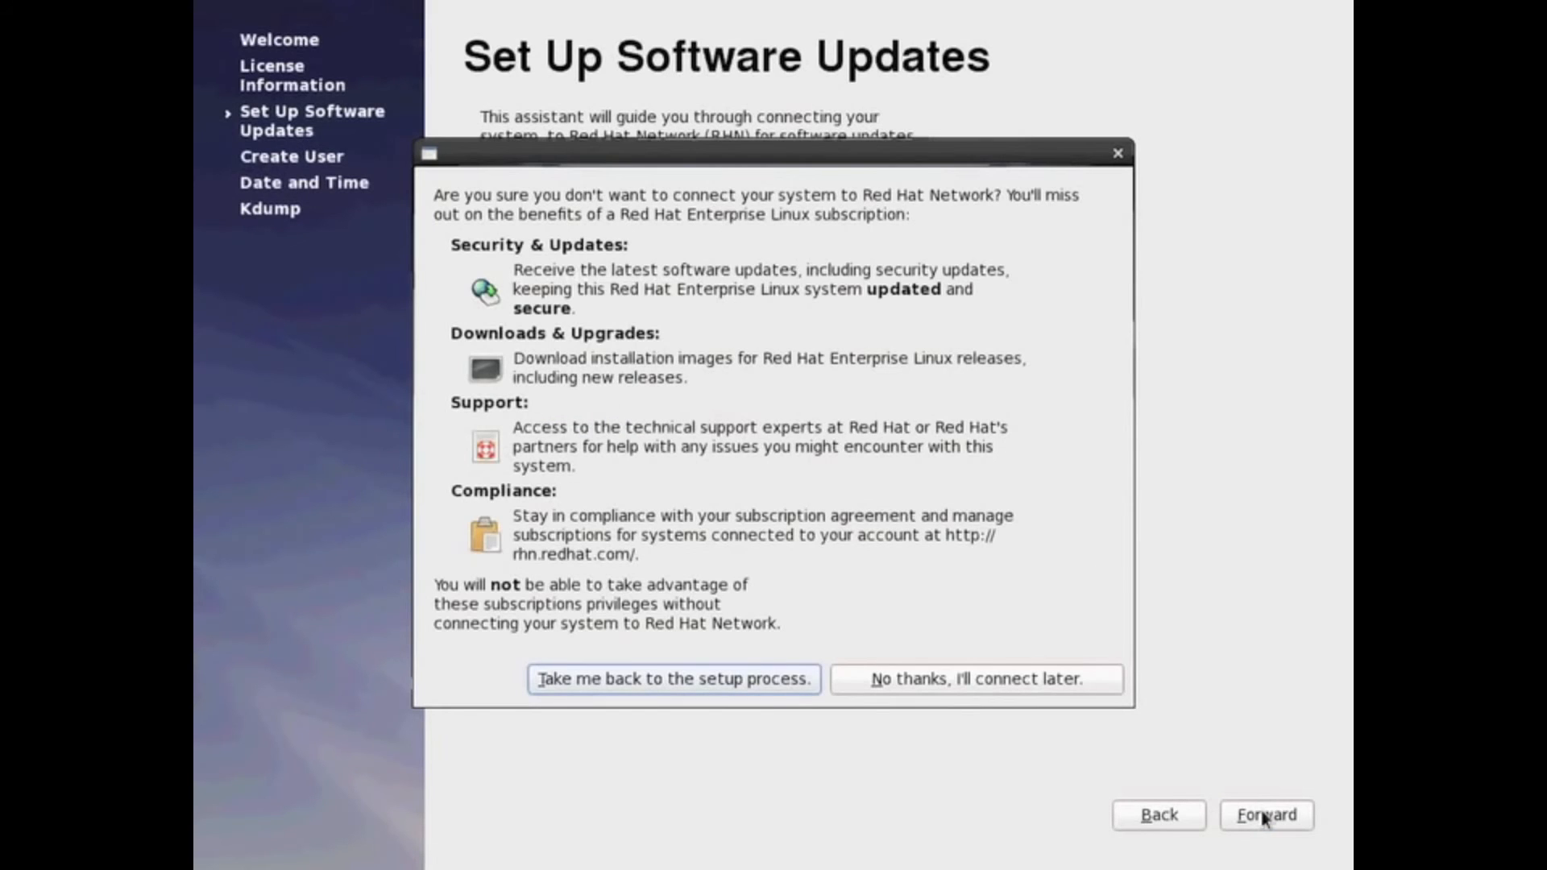
click(1039, 683)
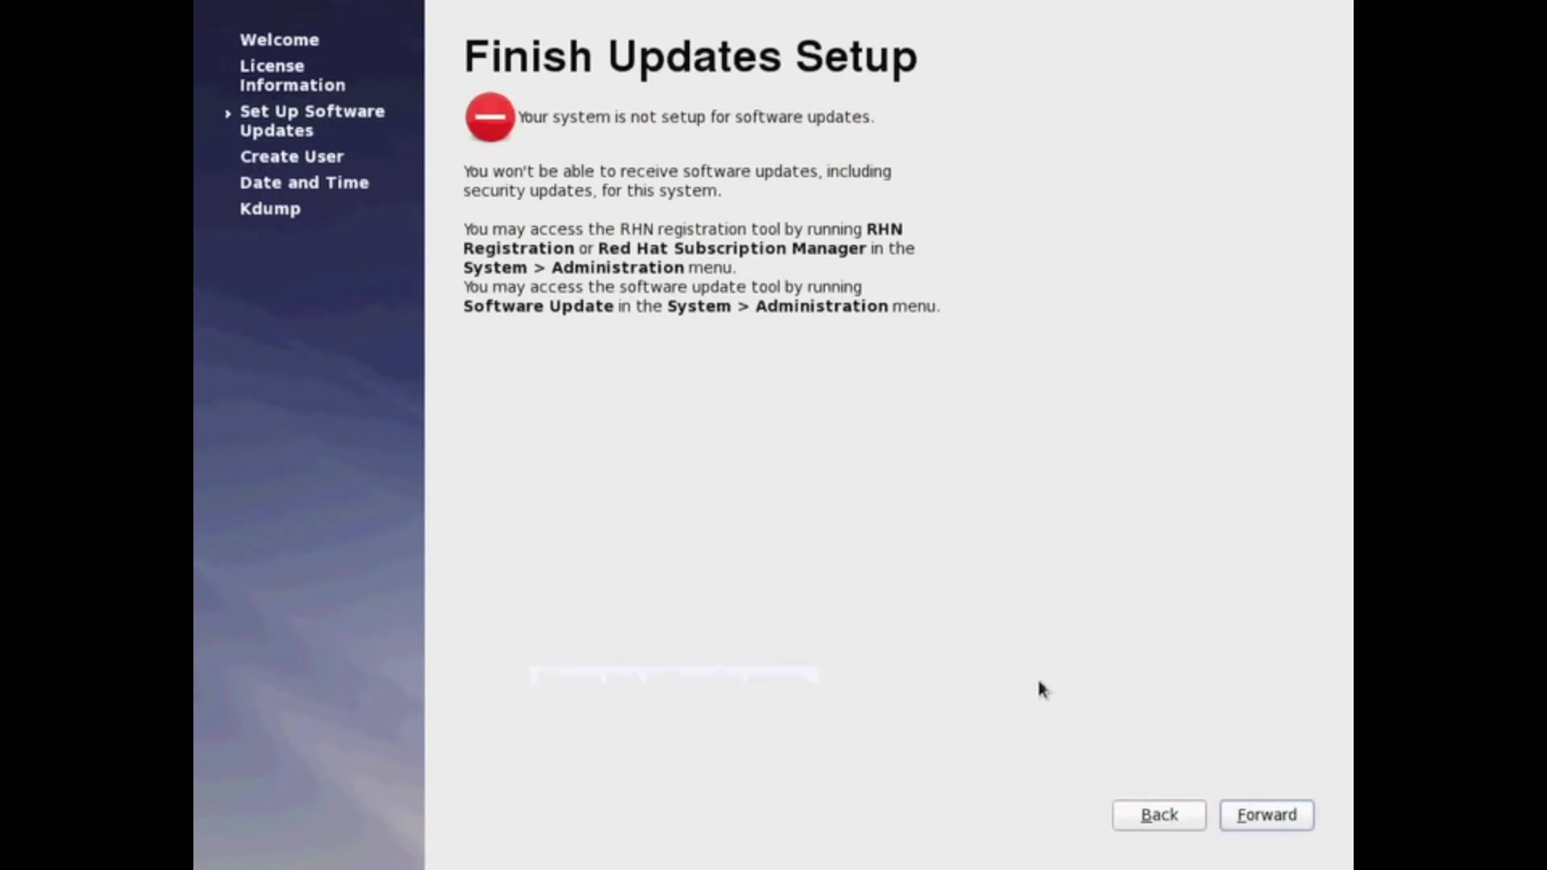
click(1238, 821)
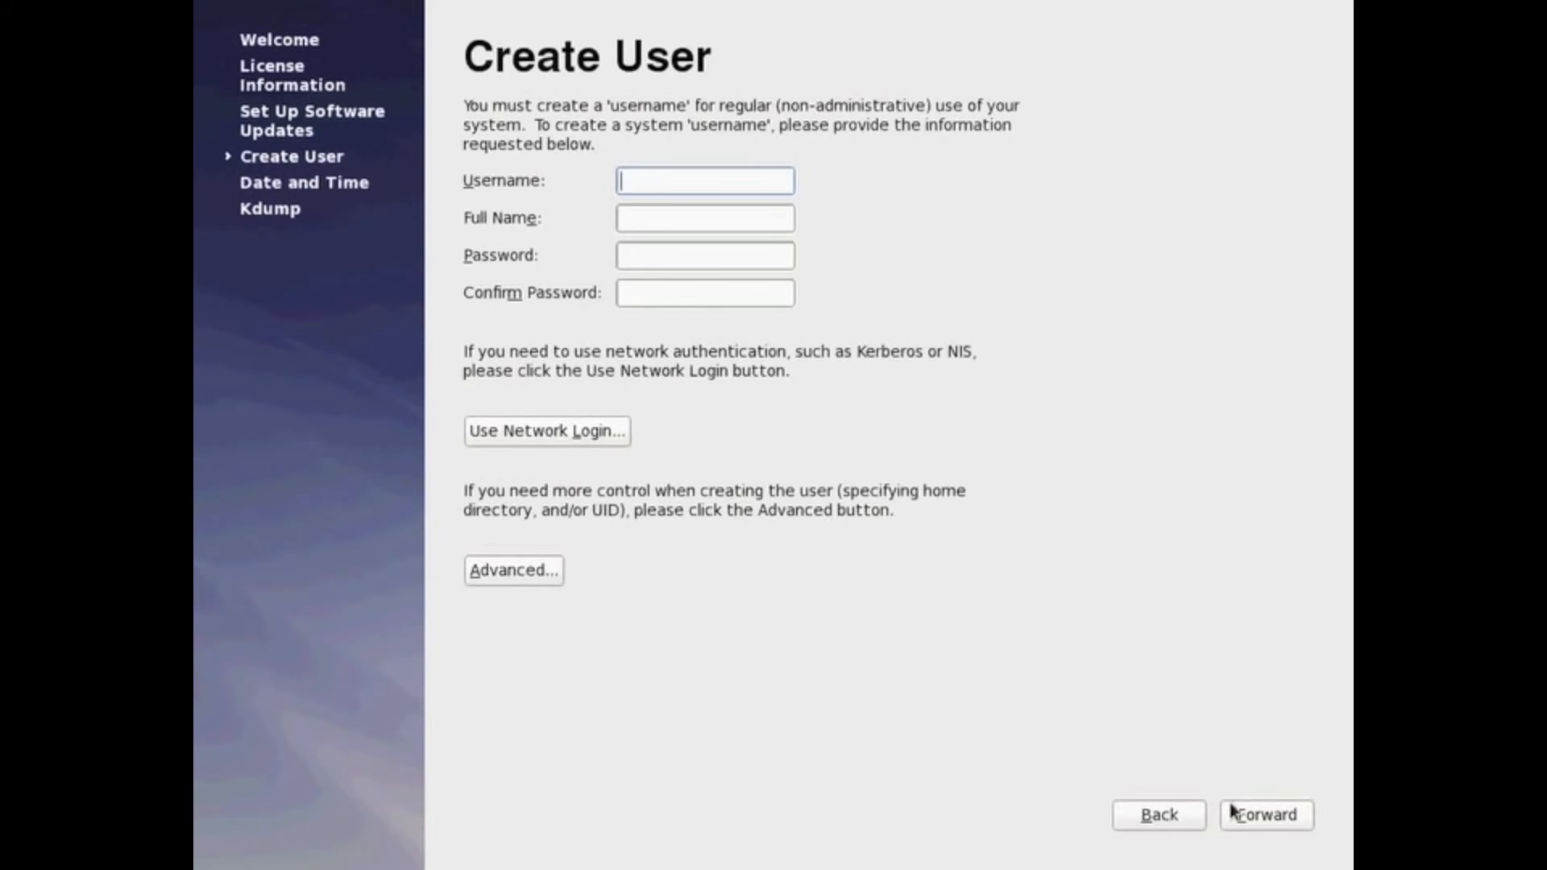
Create the user with a username, the user's full name and a matching confirmed password
text(data)
key(Tab)
text(redhat)
key(BackSpace)
key(BackSpace)
key(BackSpace)
key(BackSpace)
key(BackSpace)
key(BackSpace)
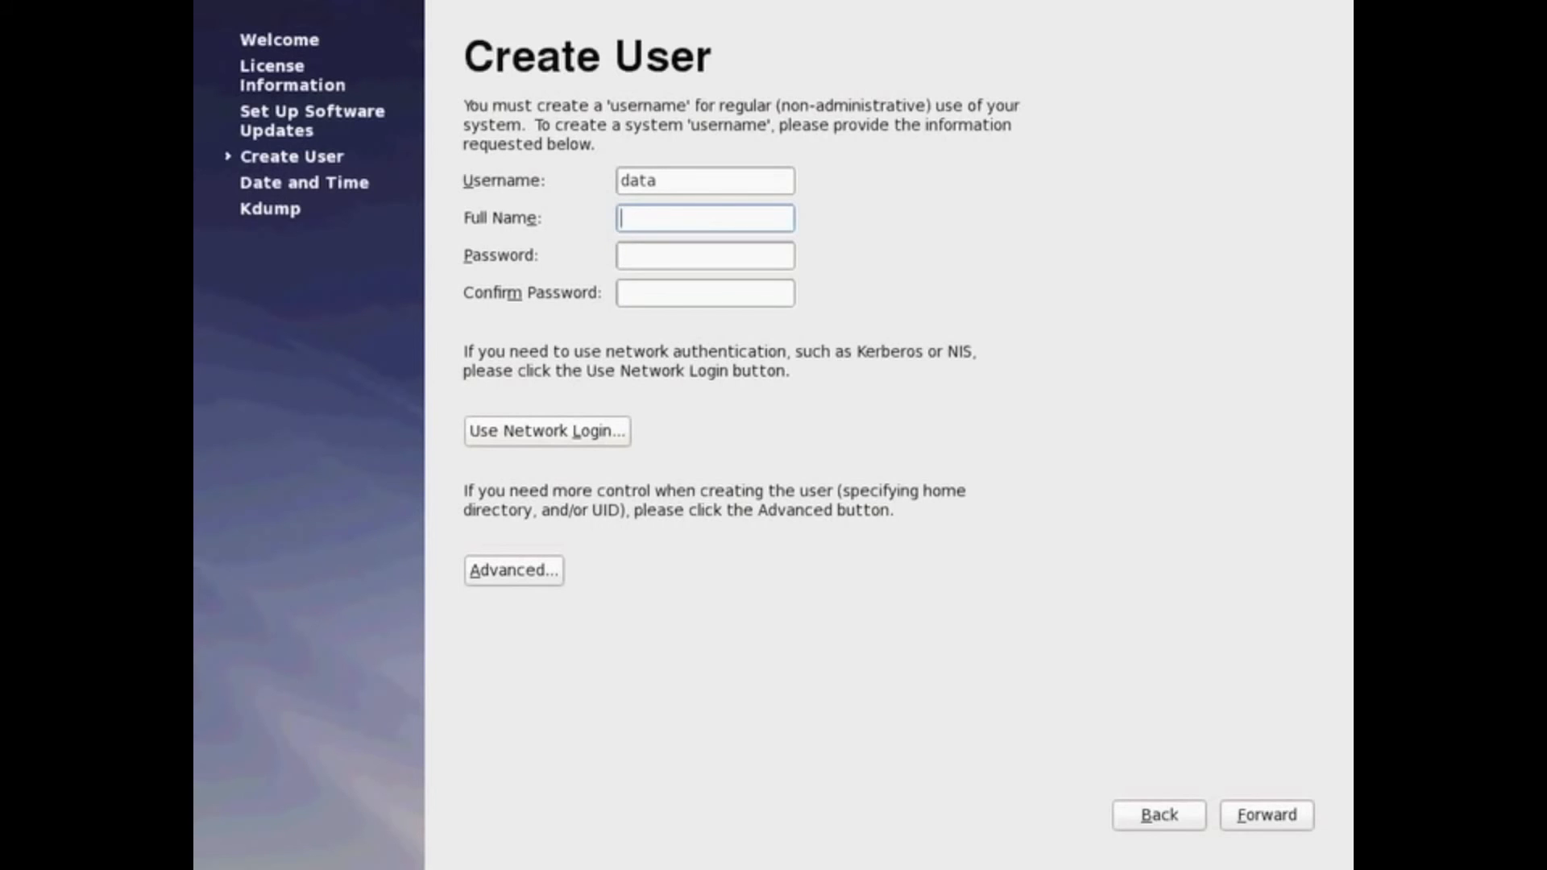
text(Tanya)
key(Tab)
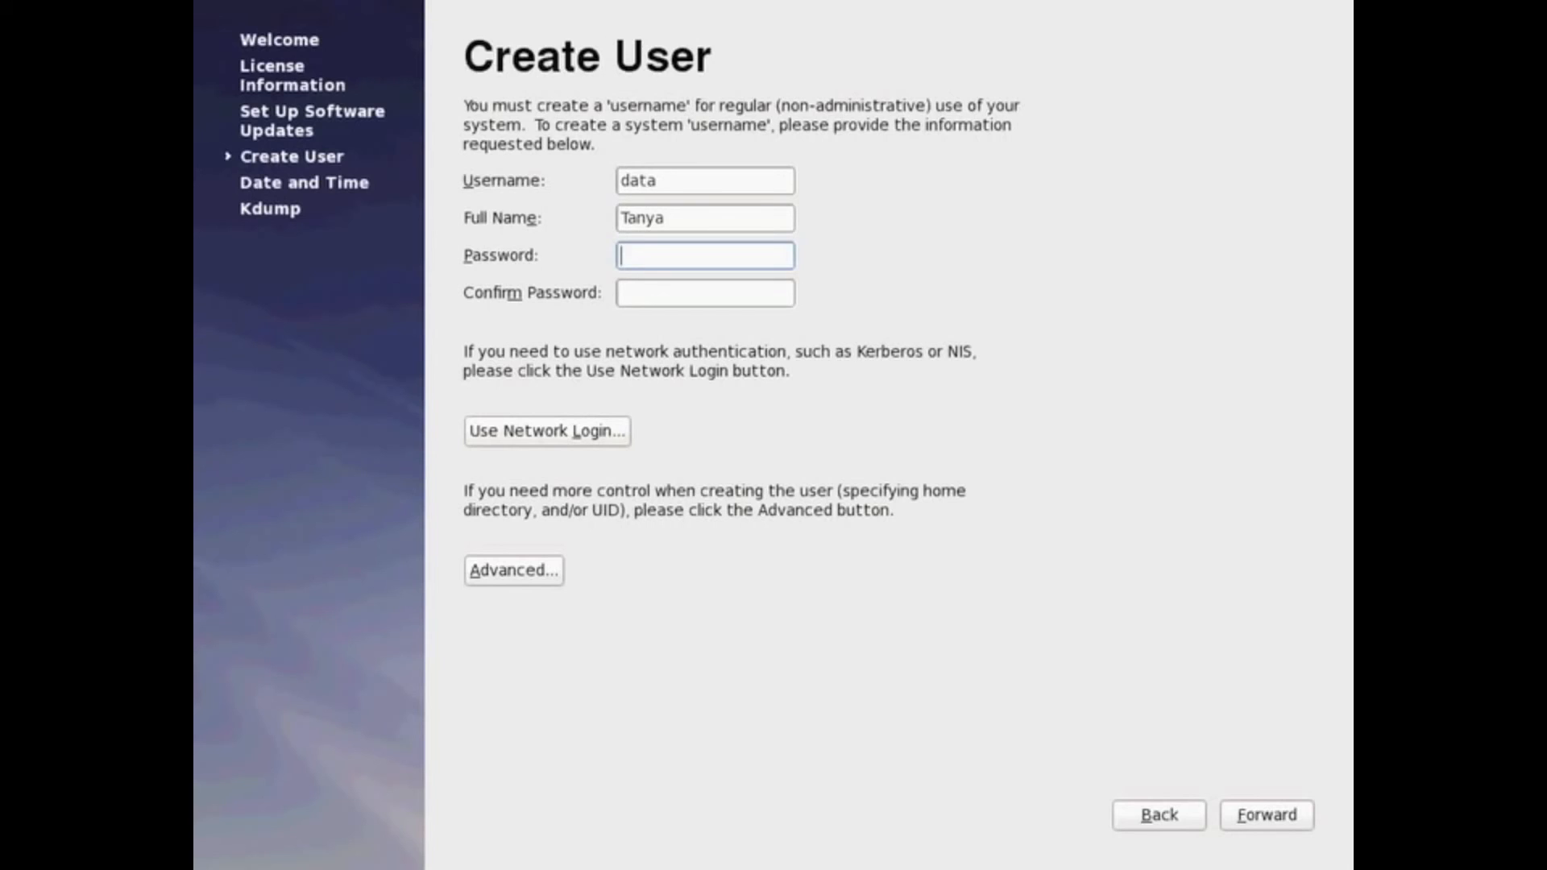
text(*********)
key(Tab)
text(******)
key(BackSpace)
key(BackSpace)
key(BackSpace)
key(BackSpace)
key(BackSpace)
key(BackSpace)
text(*********)
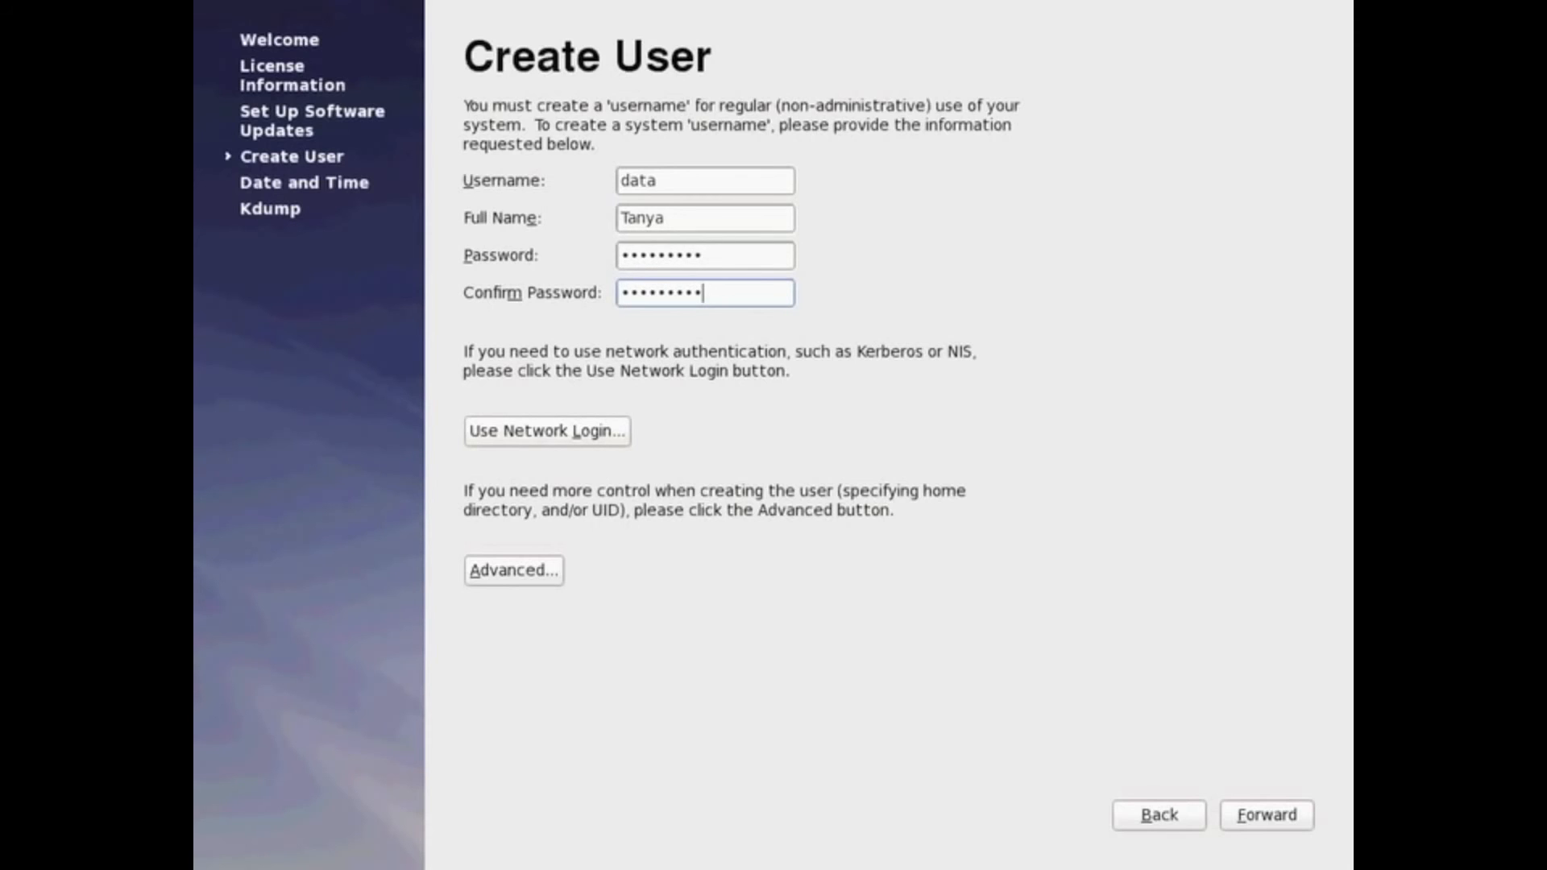
click(1264, 816)
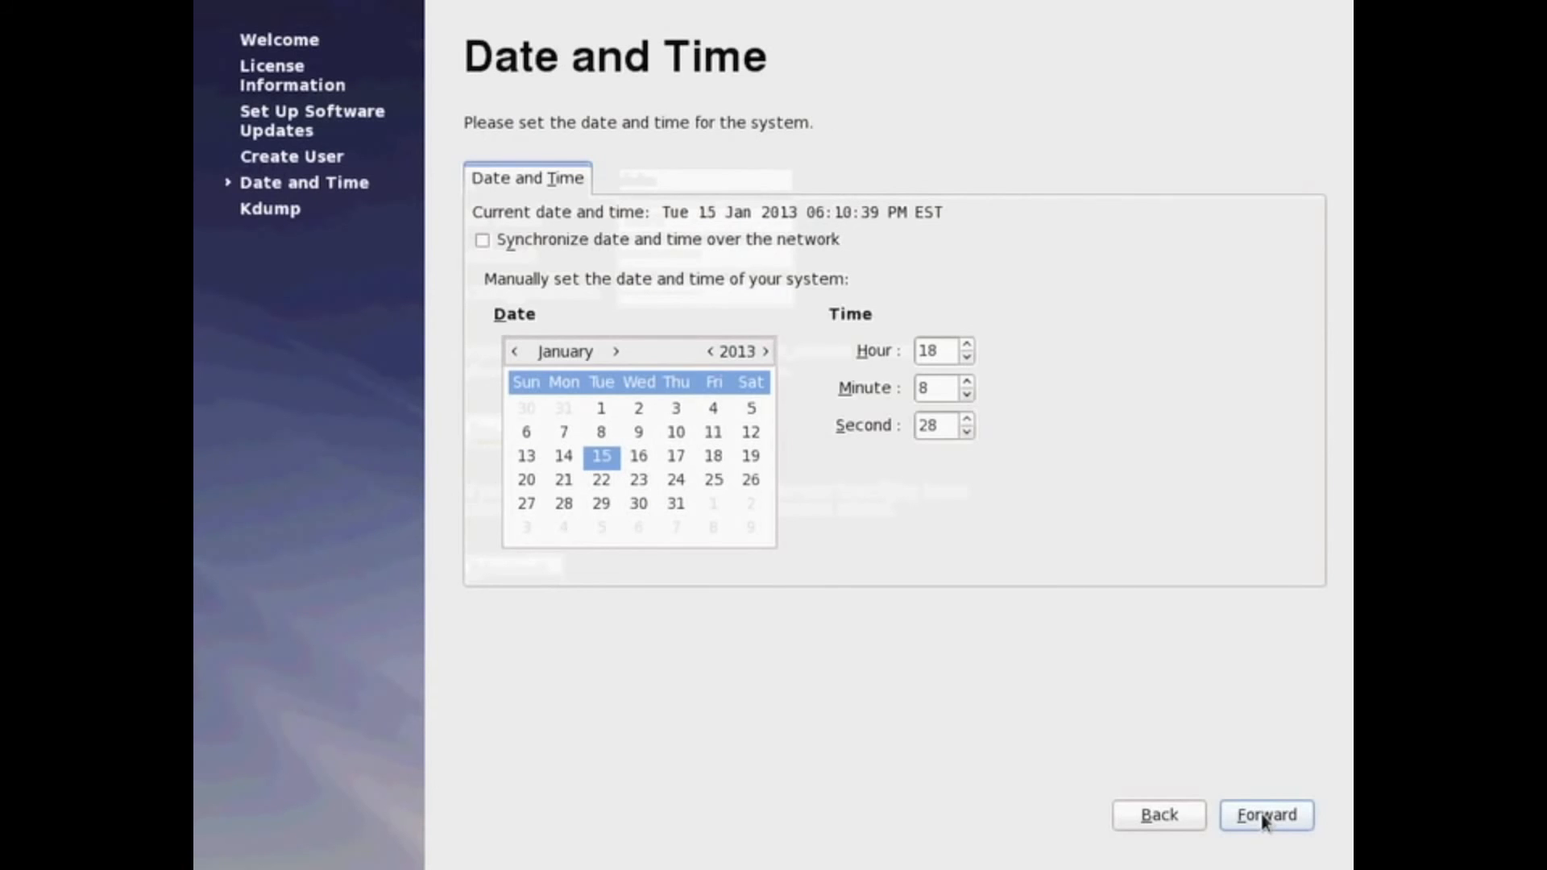
Keep network time synchronization off, accept the date and time, and dismiss the kdump memory warning
click(798, 243)
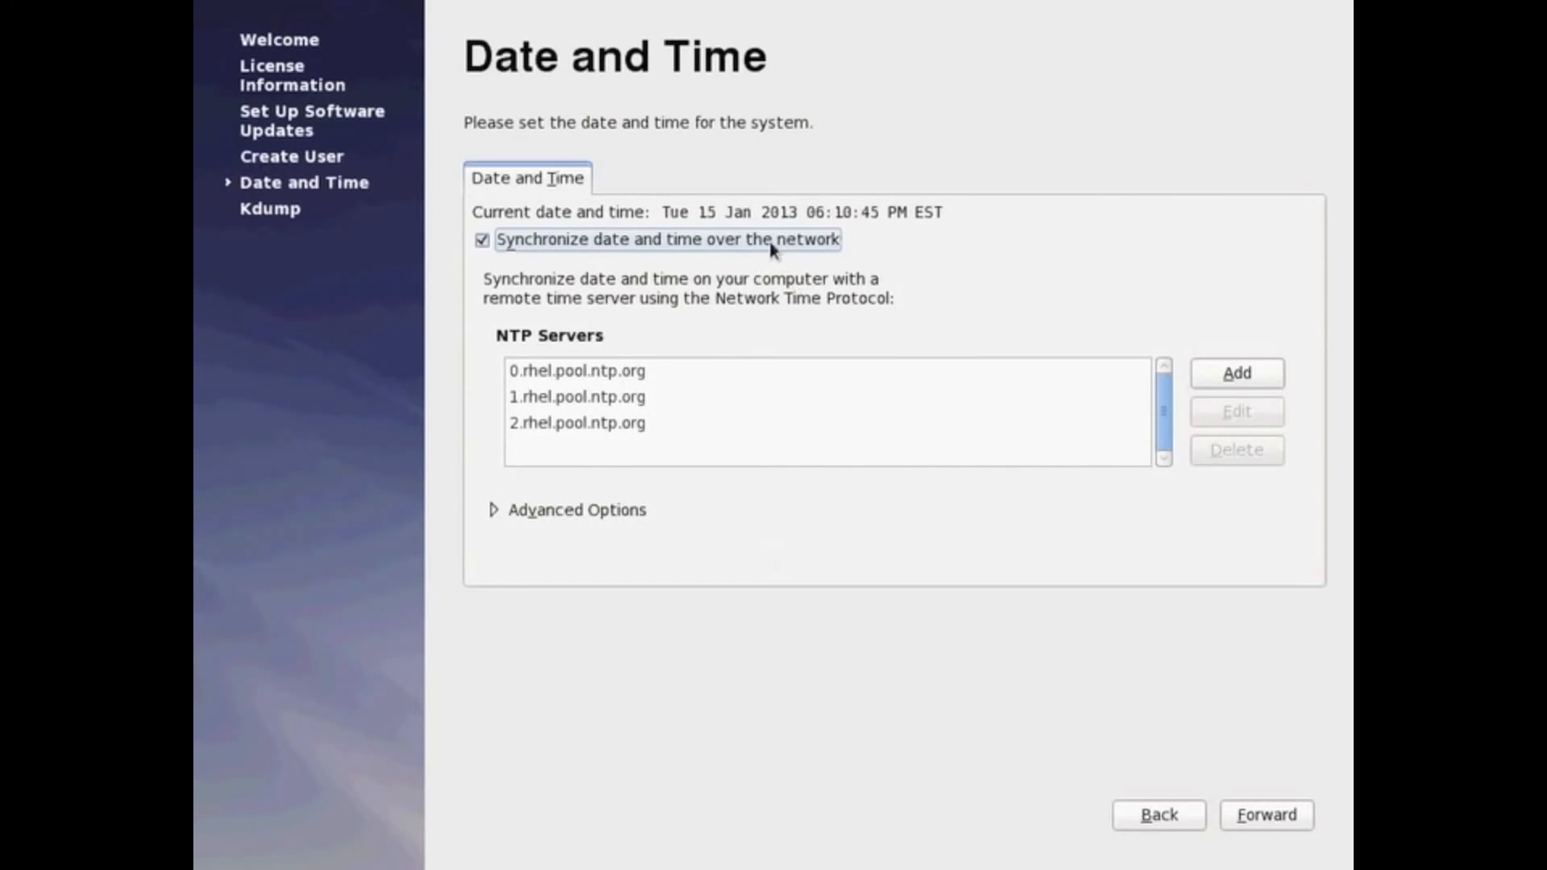
click(770, 246)
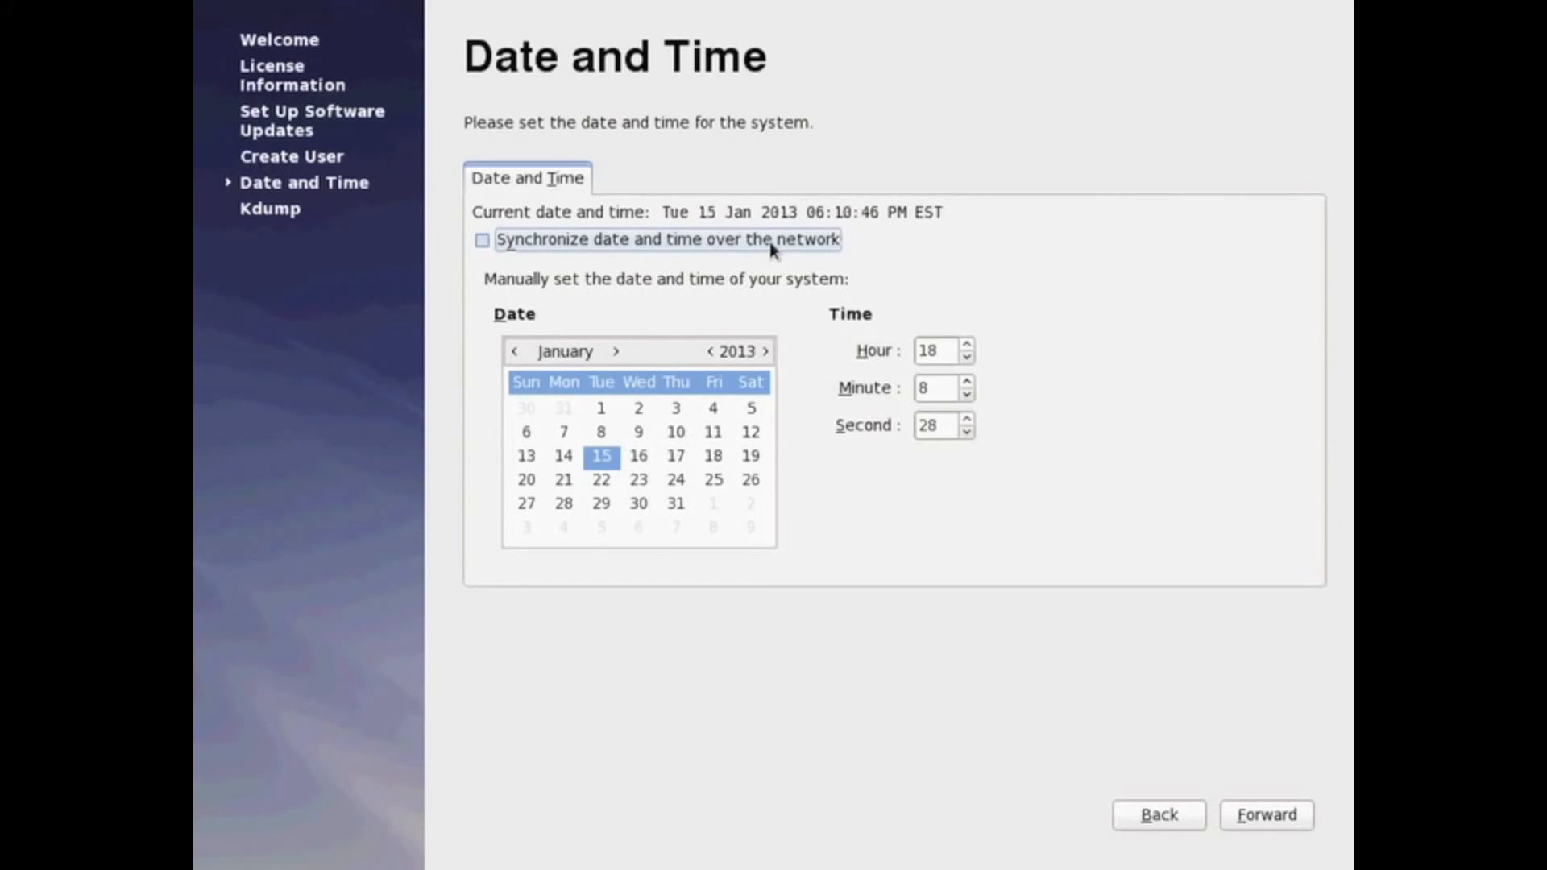
click(1270, 827)
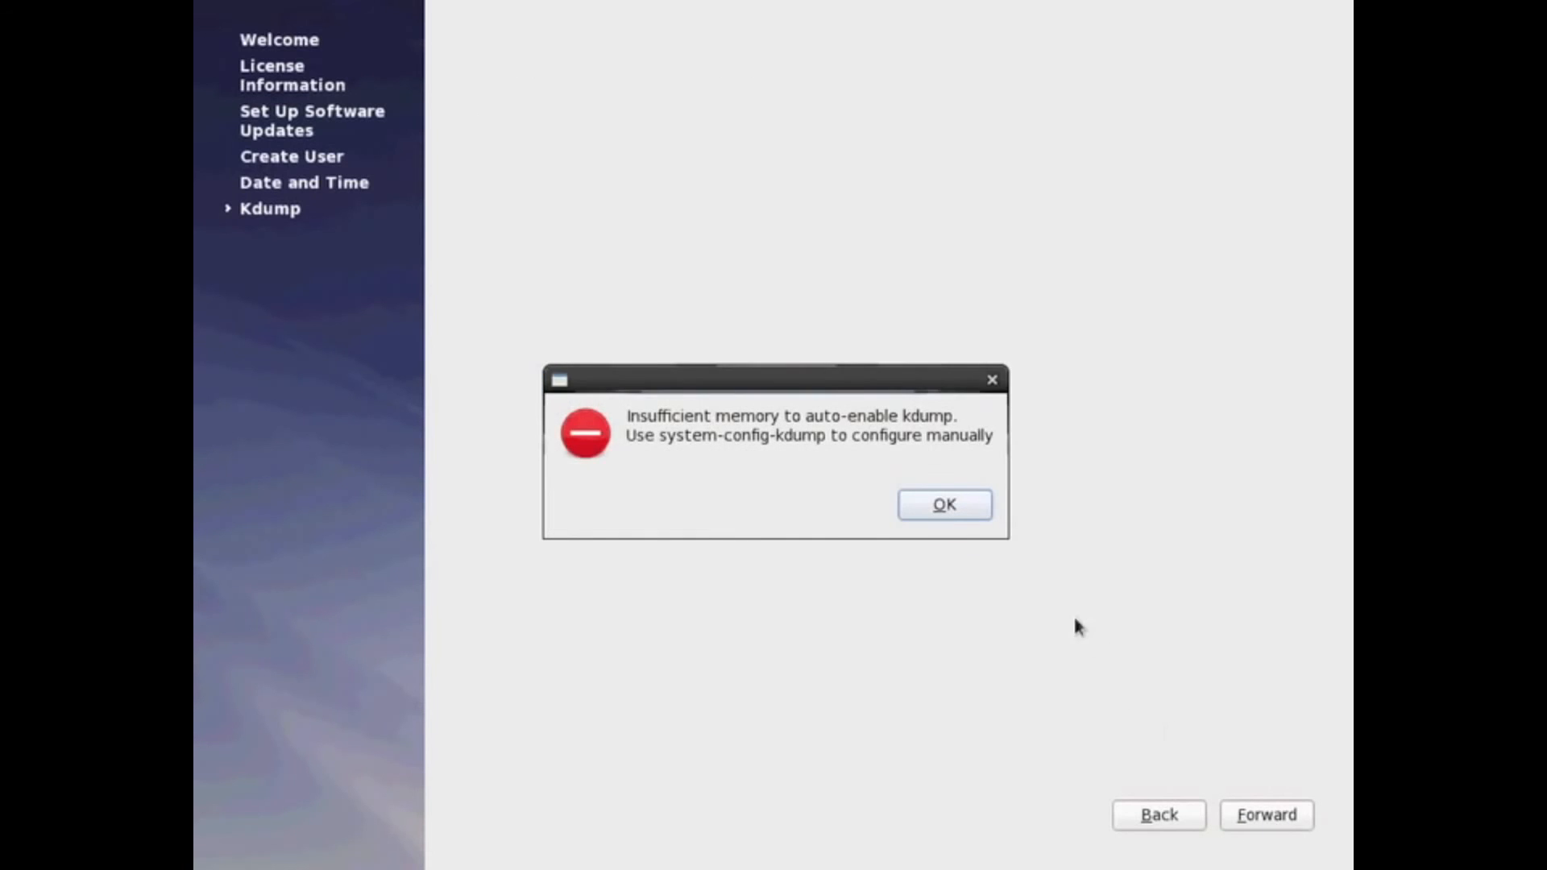
click(932, 504)
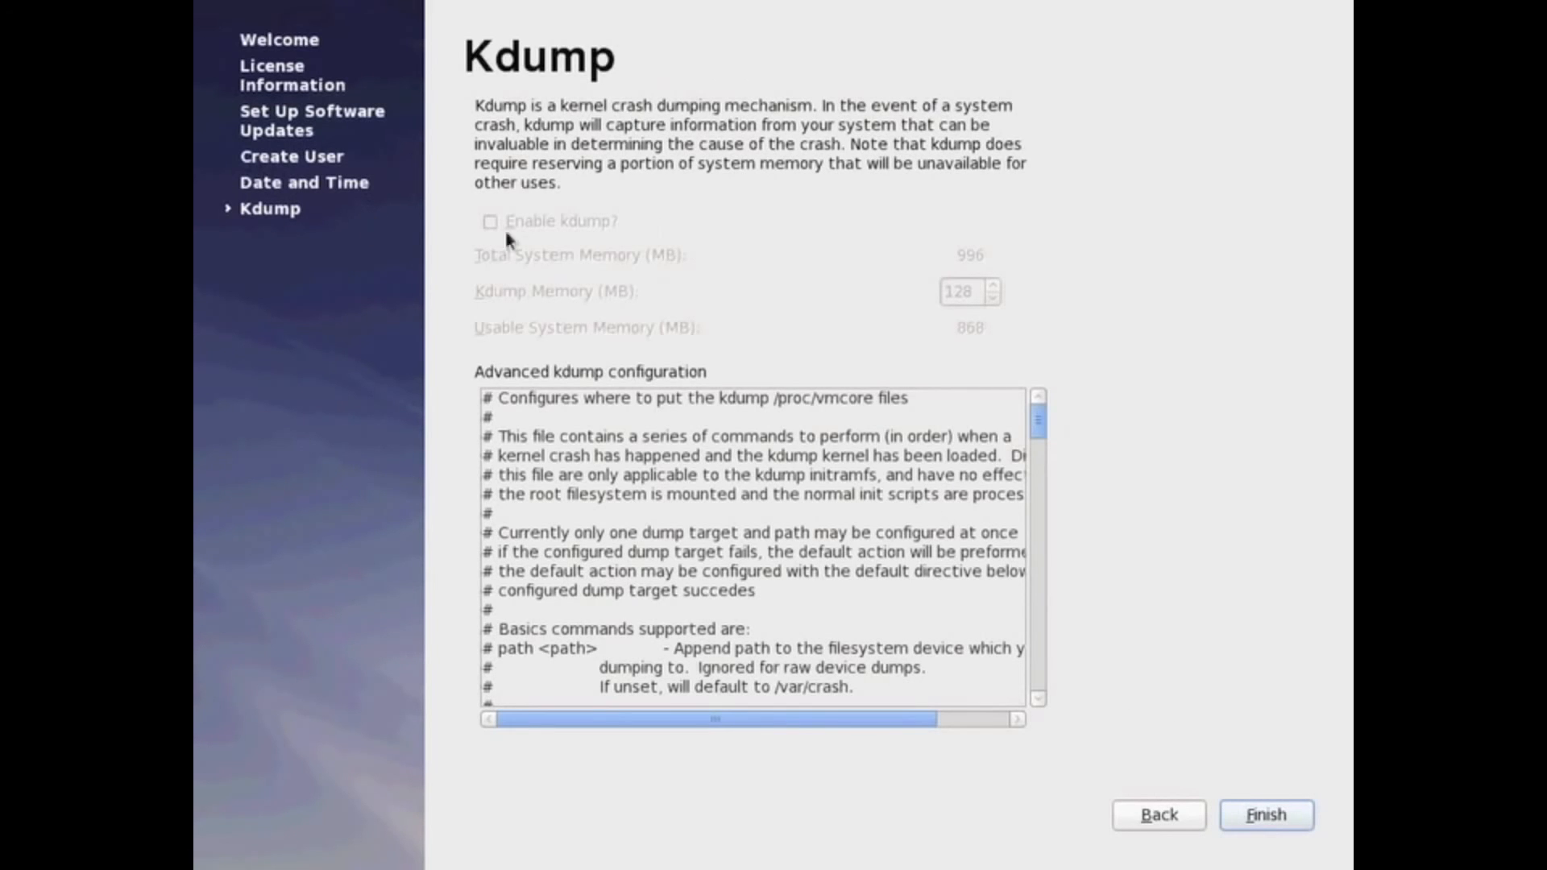